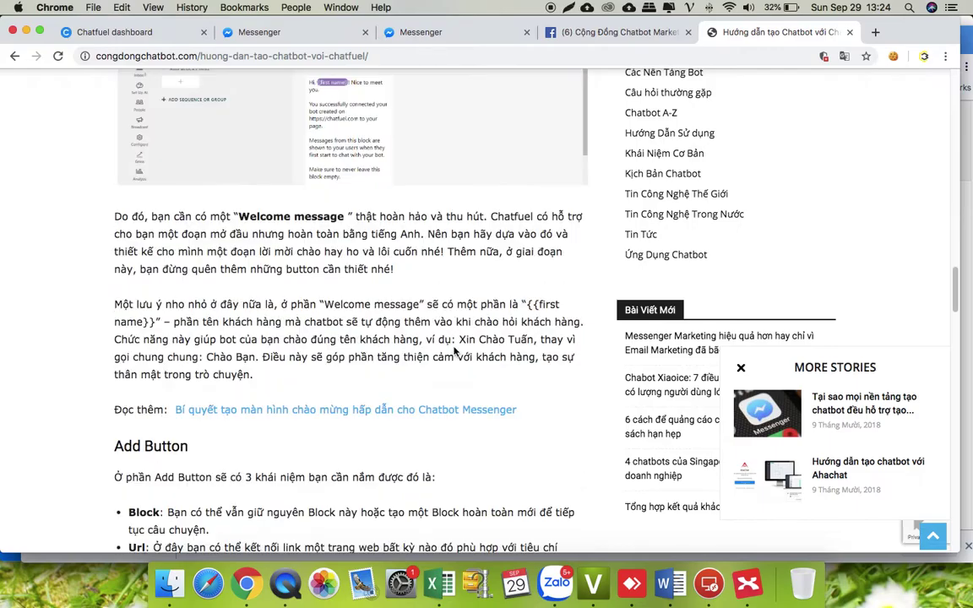
- Skim the Chatfuel chatbot tutorial article, including its section on the welcome message
{"action": "scroll", "coordinate": [454, 352], "scroll_direction": "down", "scroll_amount": 8}
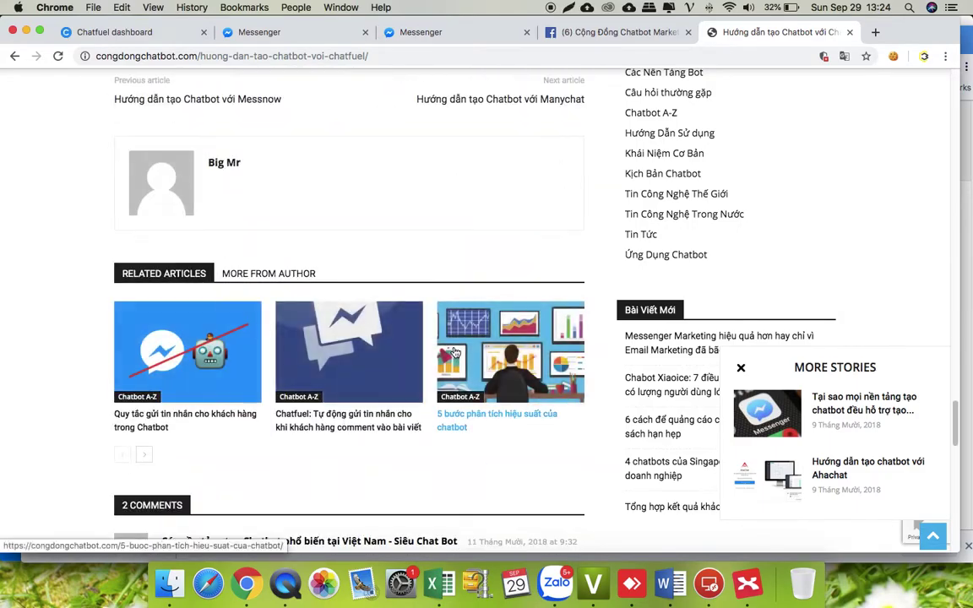
{"action": "scroll", "coordinate": [456, 353], "scroll_direction": "up", "scroll_amount": 13}
{"action": "scroll", "coordinate": [456, 352], "scroll_direction": "up", "scroll_amount": 15}
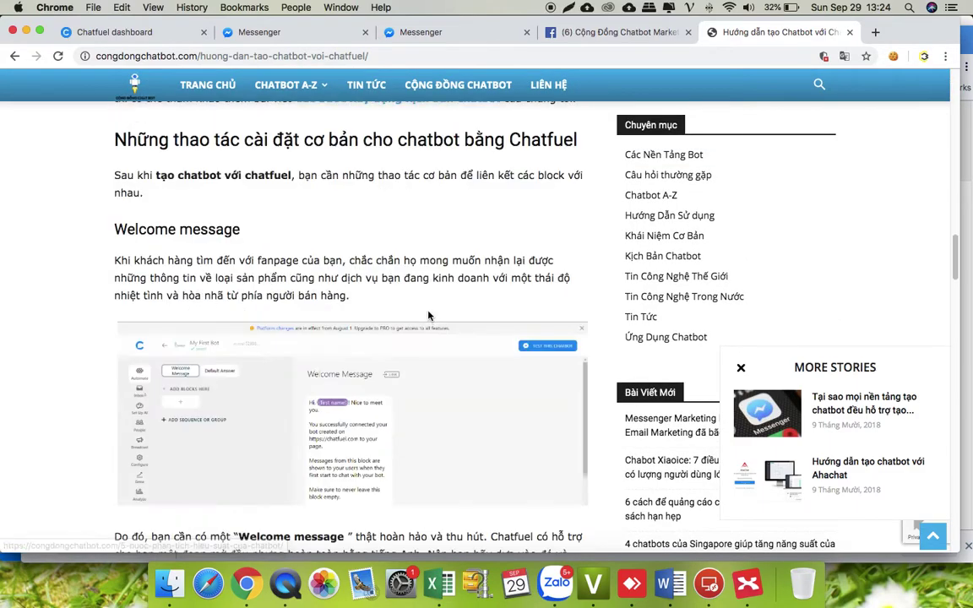
- Open the Cộng Đồng Chatbot Marketing Facebook group and expand its announcement post to read the list of chatbot tutorial links
{"action": "left_click", "coordinate": [454, 98]}
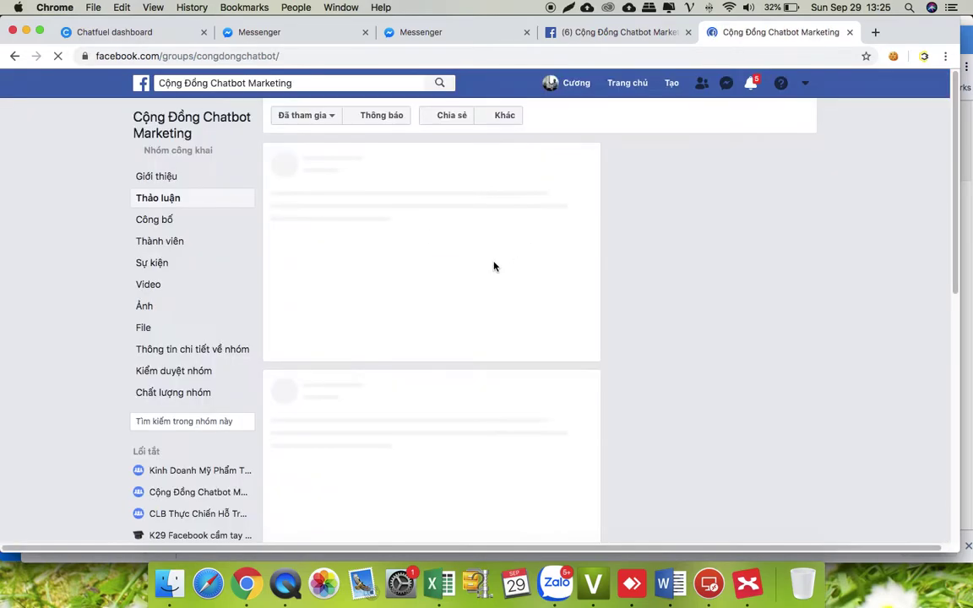
{"action": "scroll", "coordinate": [481, 272], "scroll_direction": "down", "scroll_amount": 5}
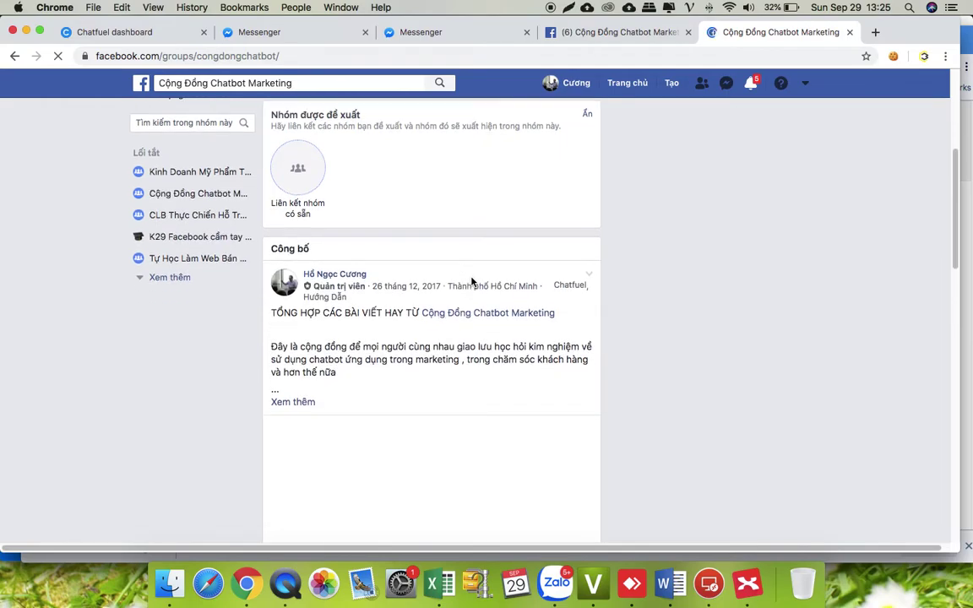
{"action": "scroll", "coordinate": [287, 355], "scroll_direction": "down", "scroll_amount": 5}
{"action": "left_click", "coordinate": [293, 274]}
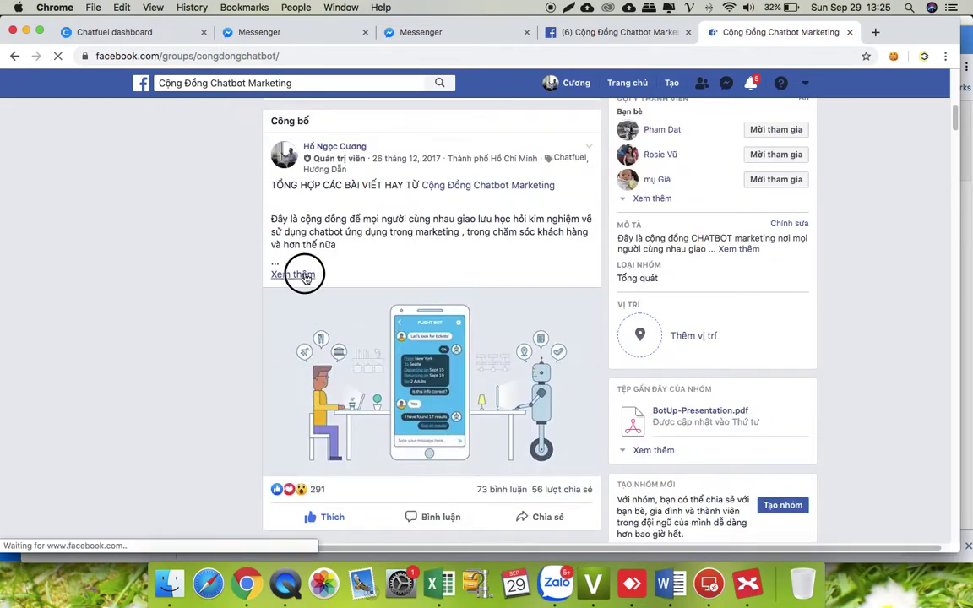
{"action": "scroll", "coordinate": [378, 333], "scroll_direction": "down", "scroll_amount": 5}
{"action": "scroll", "coordinate": [379, 333], "scroll_direction": "down", "scroll_amount": 2}
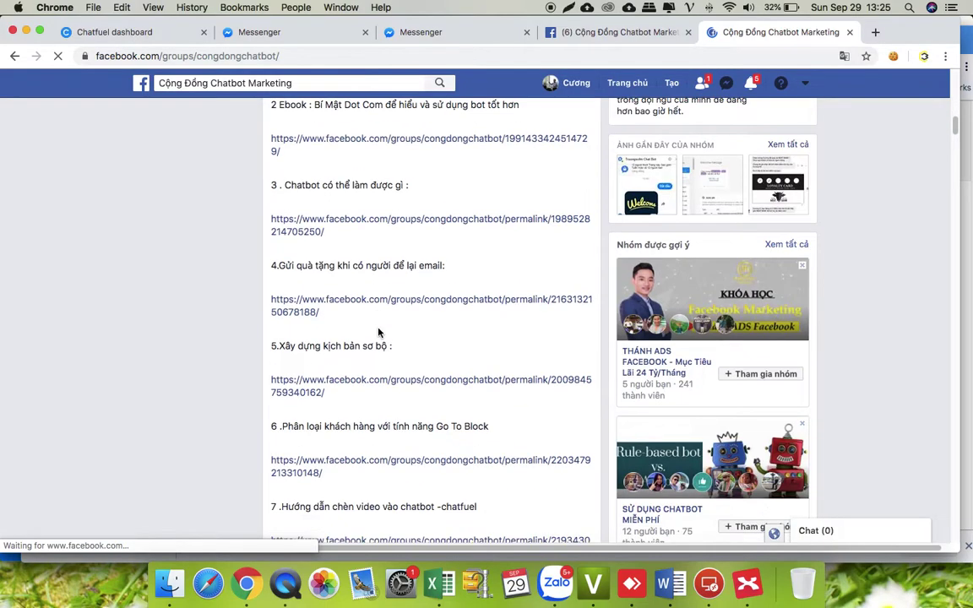
{"action": "scroll", "coordinate": [380, 336], "scroll_direction": "up", "scroll_amount": 3}
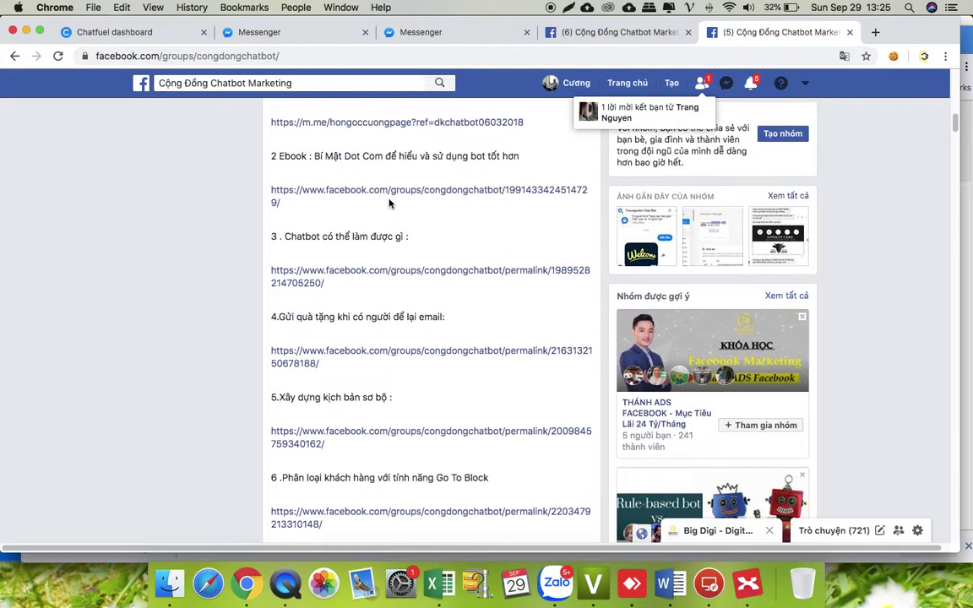
{"action": "scroll", "coordinate": [392, 203], "scroll_direction": "up", "scroll_amount": 4}
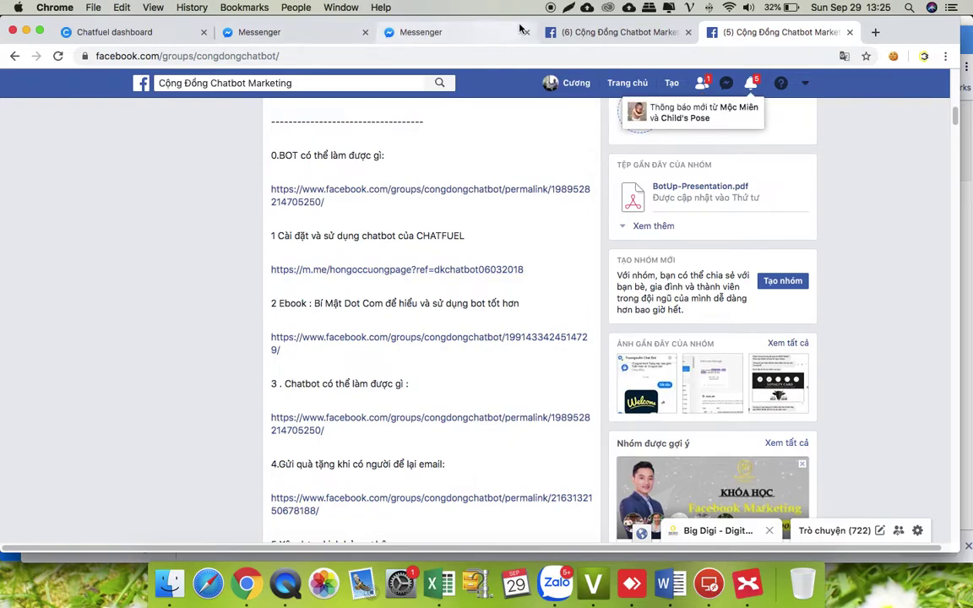
- Switch to the Chatfuel dashboard and examine the block groups down to TÍCH ĐIỂM SỐ and the options for adding a group or sequence
{"action": "left_click", "coordinate": [165, 36]}
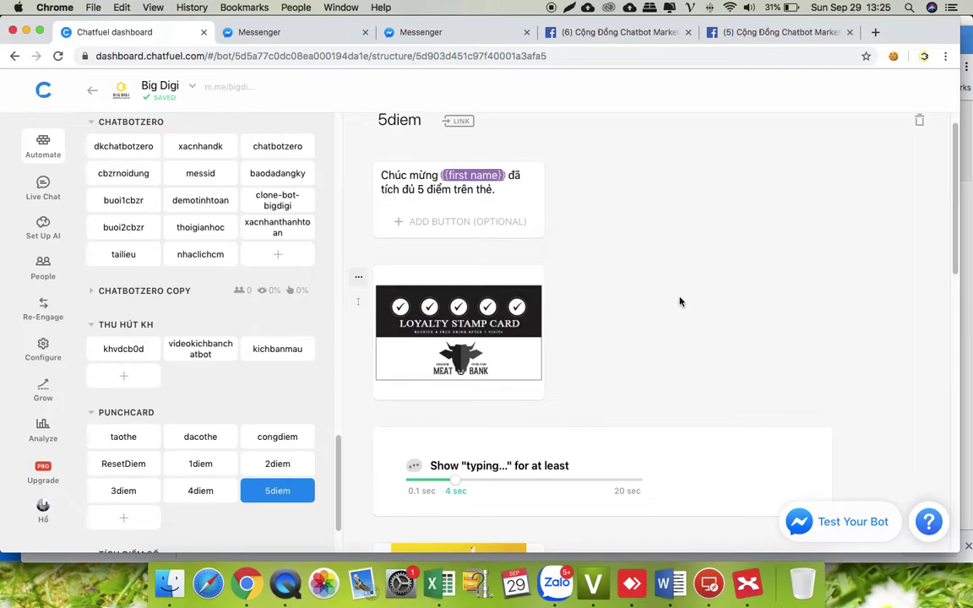
{"action": "scroll", "coordinate": [654, 282], "scroll_direction": "down", "scroll_amount": 2}
{"action": "scroll", "coordinate": [279, 334], "scroll_direction": "down", "scroll_amount": 2}
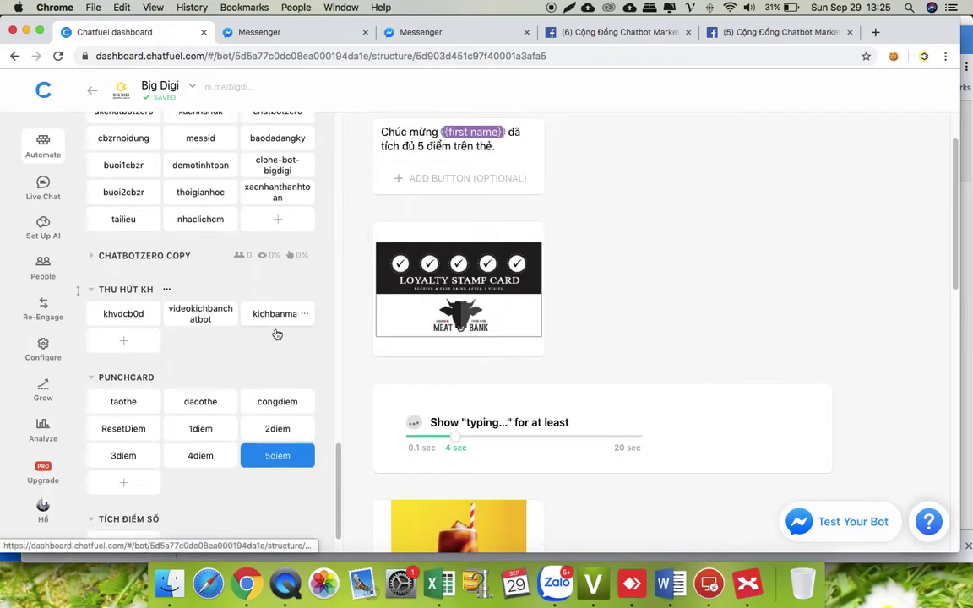
{"action": "scroll", "coordinate": [259, 337], "scroll_direction": "down", "scroll_amount": 2}
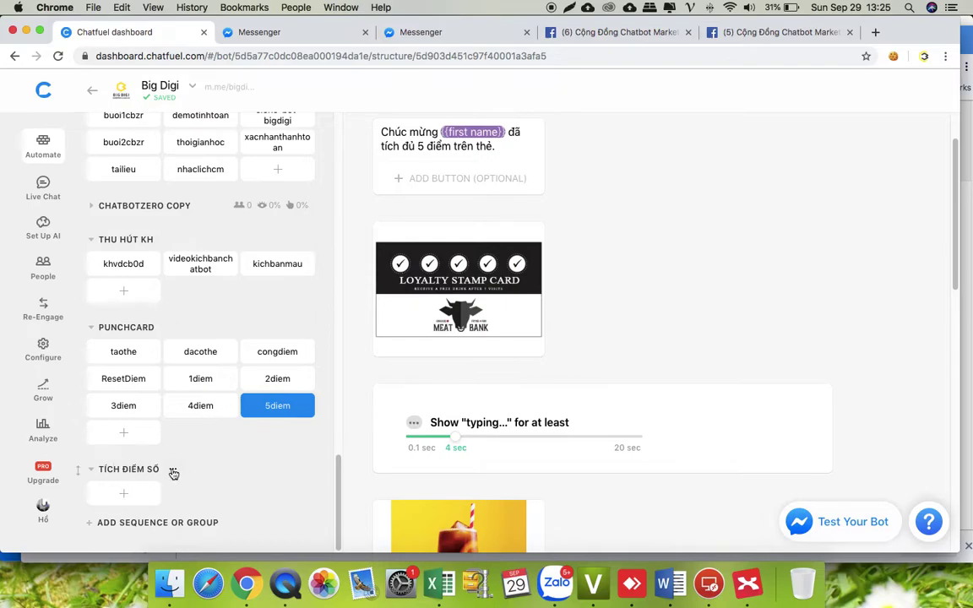
{"action": "left_click", "coordinate": [193, 521]}
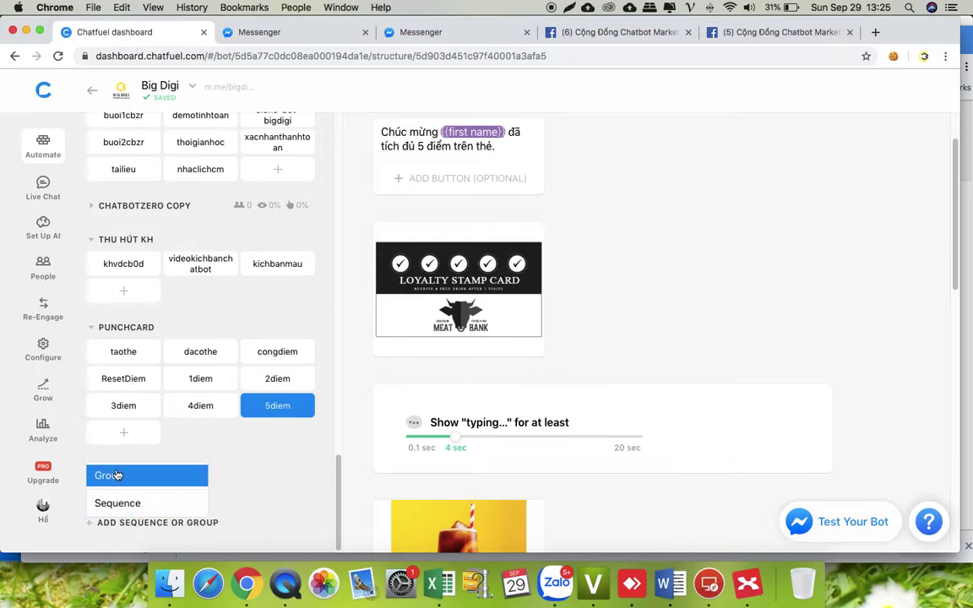
{"action": "left_click", "coordinate": [187, 474]}
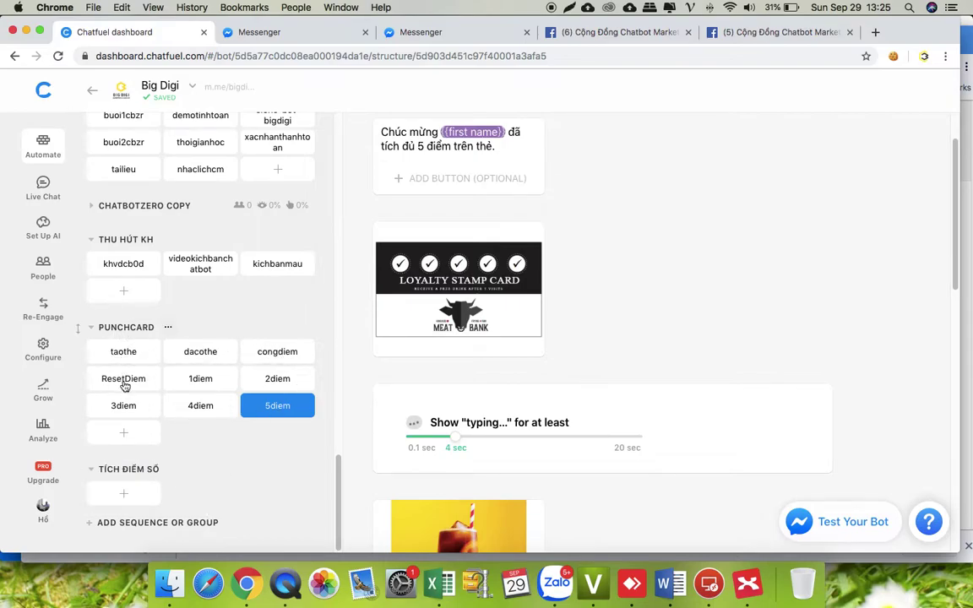
- Add a new block to the TÍCH ĐIỂM SỐ group and name it 1taothe
{"action": "left_click", "coordinate": [125, 498]}
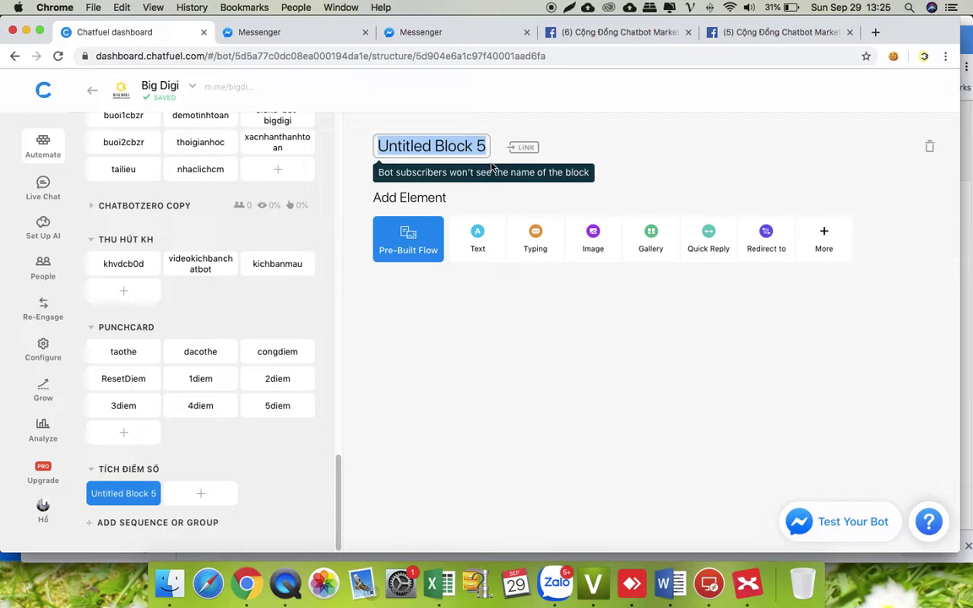
{"action": "type", "text": "1TAC"}
{"action": "key", "text": "BackSpace"}
{"action": "key", "text": "BackSpace"}
{"action": "key", "text": "BackSpace"}
{"action": "type", "text": "yt"}
{"action": "key", "text": "BackSpace"}
{"action": "key", "text": "BackSpace"}
{"action": "type", "text": "taothe"}
{"action": "left_click", "coordinate": [531, 377]}
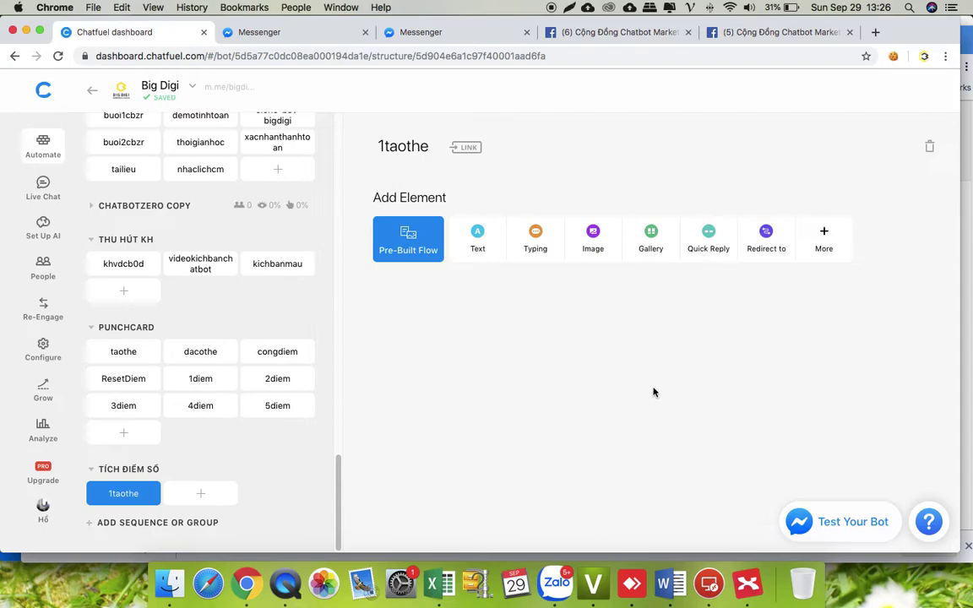
- Add a Set User Attribute element to the 1taothe block that sets thetichdiem to yes
{"action": "left_click", "coordinate": [825, 250]}
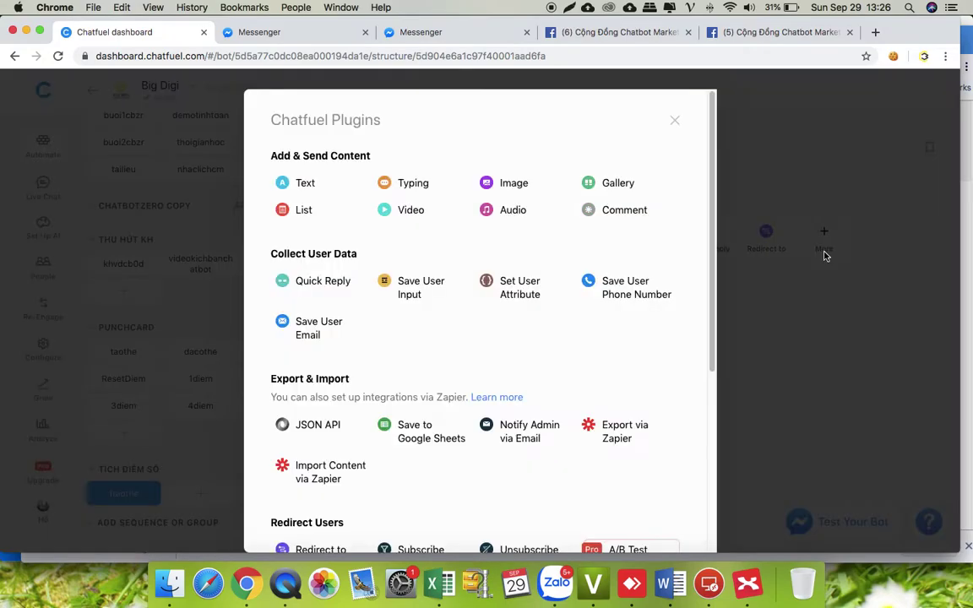
{"action": "left_click", "coordinate": [506, 293]}
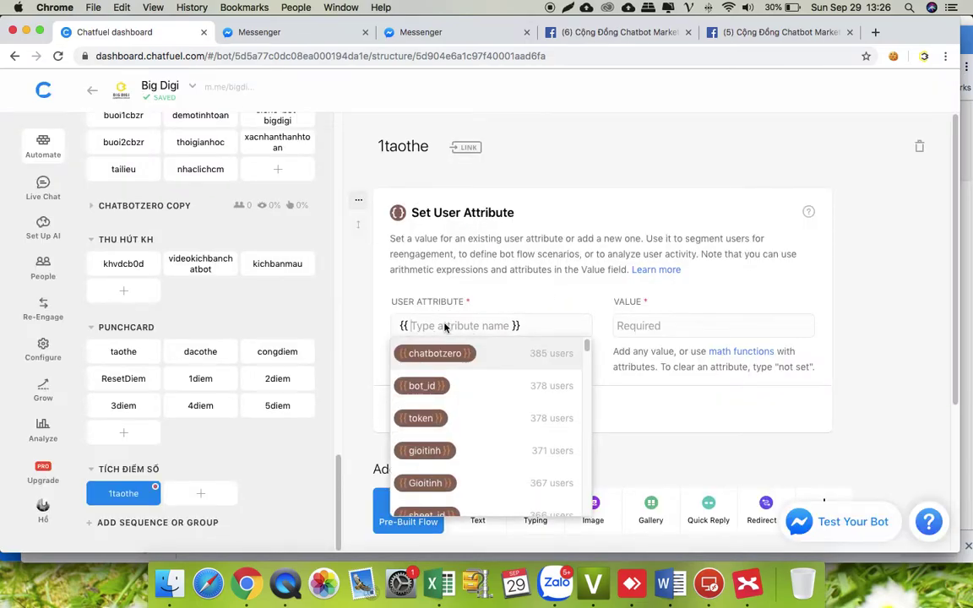
{"action": "type", "text": "thetichdiem"}
{"action": "left_click", "coordinate": [665, 331]}
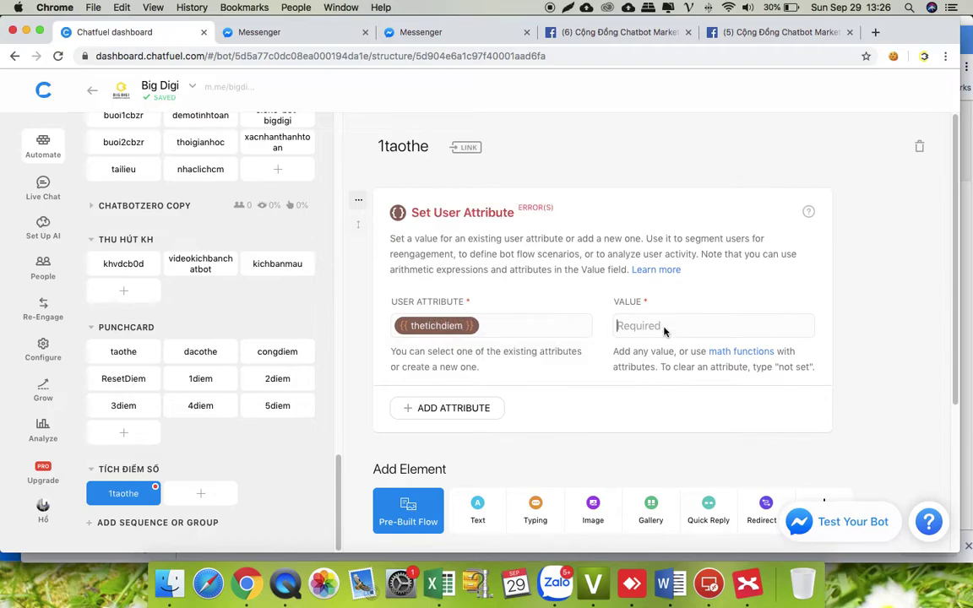
{"action": "type", "text": "yes"}
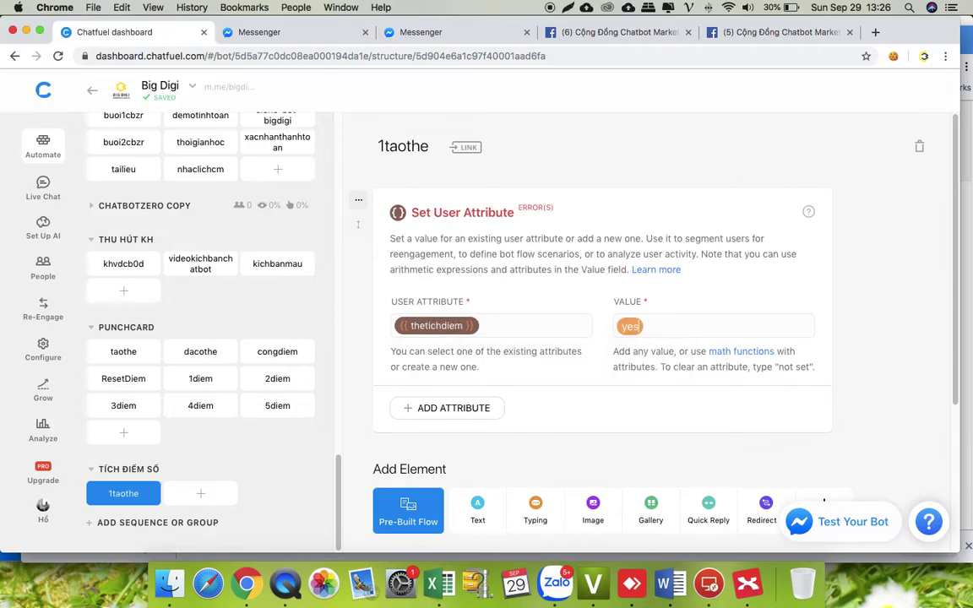
- Add a second attribute, diem, with the value 0 to the Set User Attribute element
{"action": "left_click", "coordinate": [475, 414]}
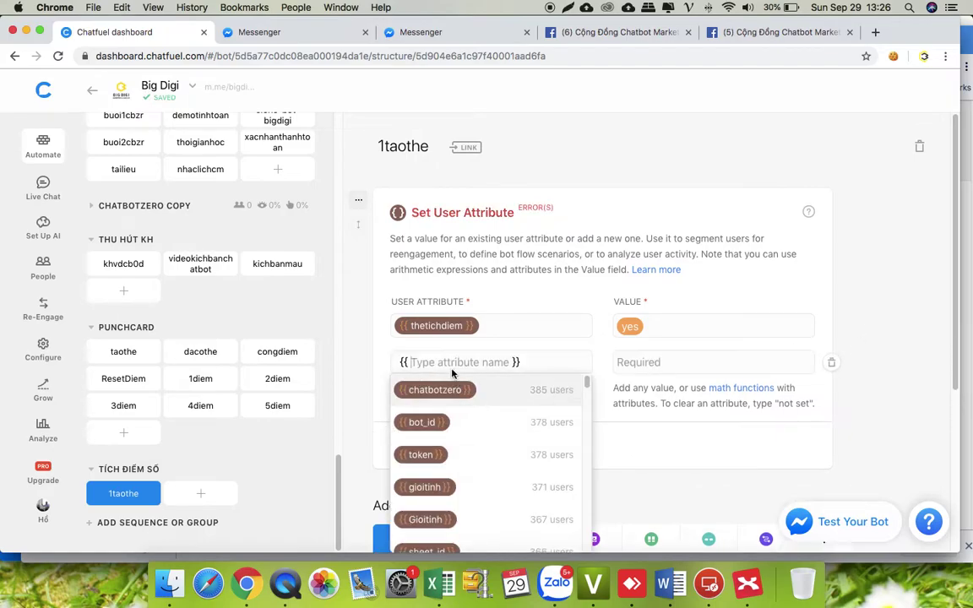
{"action": "type", "text": "die"}
{"action": "key", "text": "BackSpace"}
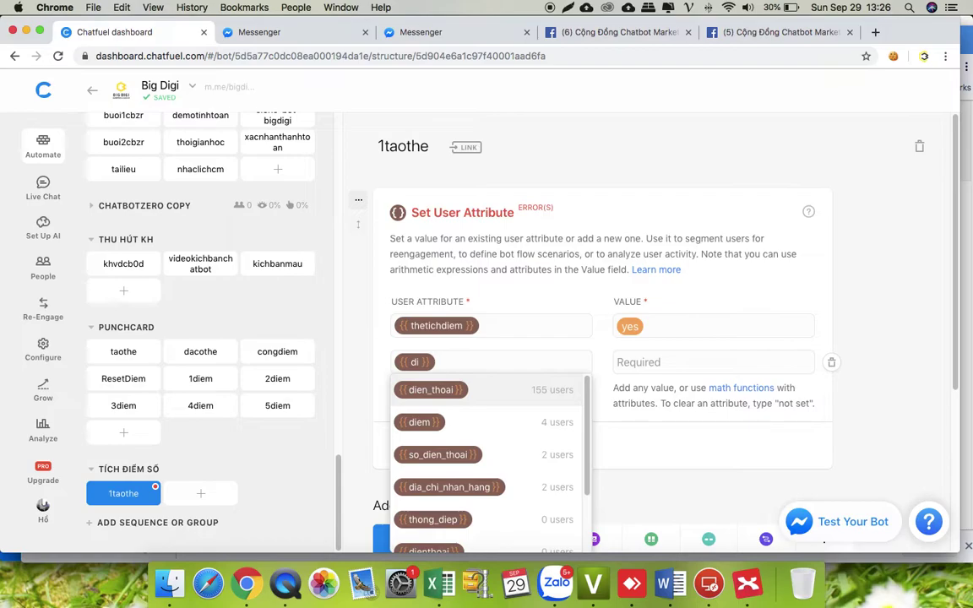
{"action": "type", "text": "em"}
{"action": "left_click", "coordinate": [625, 361]}
{"action": "type", "text": "0"}
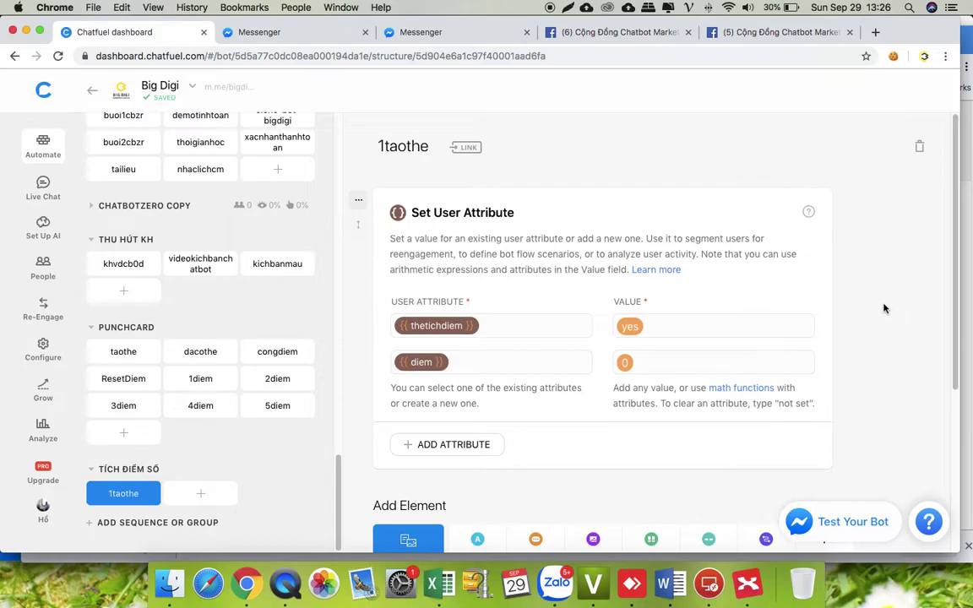
- Add a Redirect to Block element below the user attributes and point it to a newly created block named tichdiem
{"action": "scroll", "coordinate": [885, 308], "scroll_direction": "down", "scroll_amount": 1}
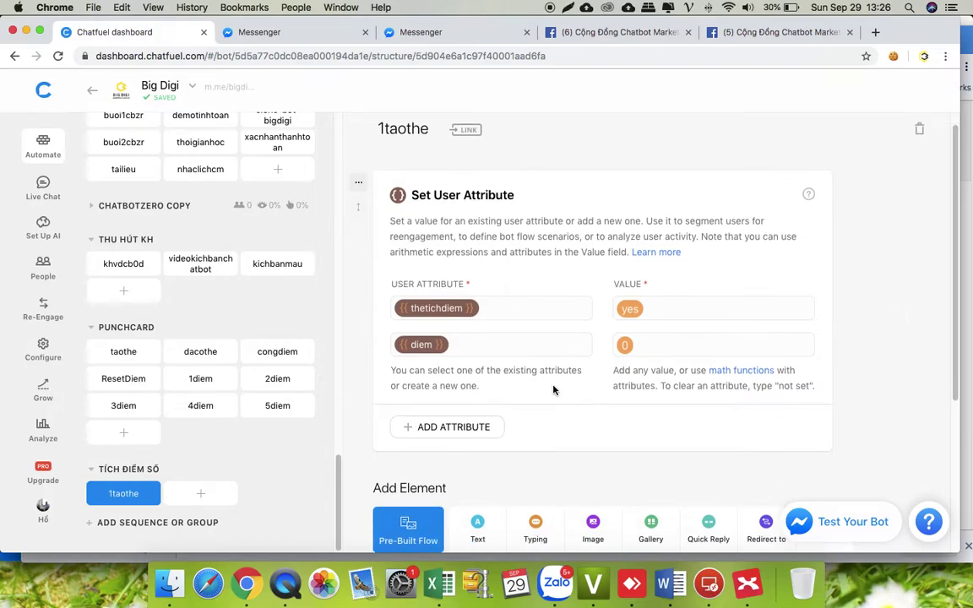
{"action": "scroll", "coordinate": [701, 433], "scroll_direction": "down", "scroll_amount": 3}
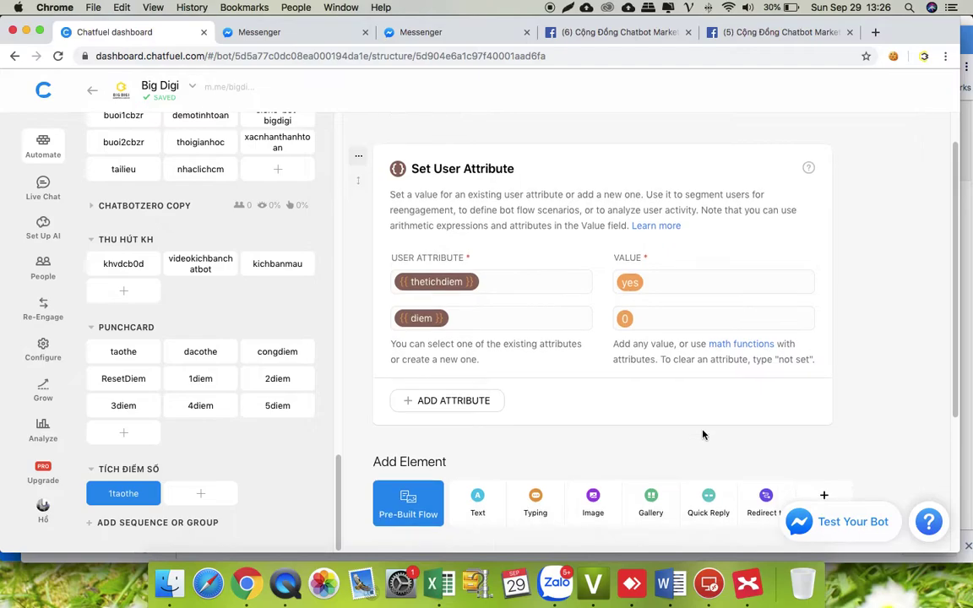
{"action": "scroll", "coordinate": [703, 434], "scroll_direction": "down", "scroll_amount": 1}
{"action": "left_click", "coordinate": [771, 467]}
{"action": "scroll", "coordinate": [518, 432], "scroll_direction": "down", "scroll_amount": 3}
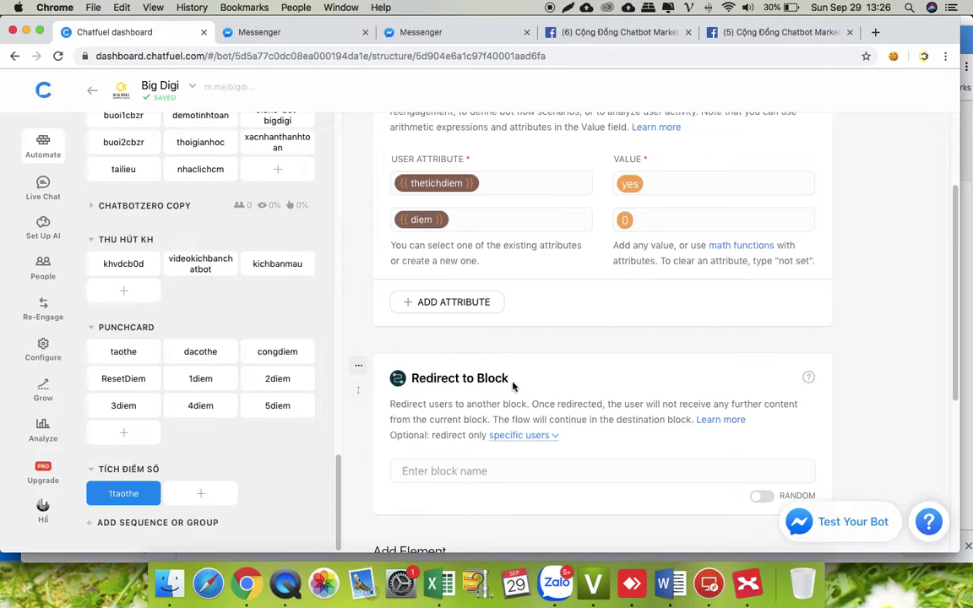
{"action": "left_click", "coordinate": [451, 472]}
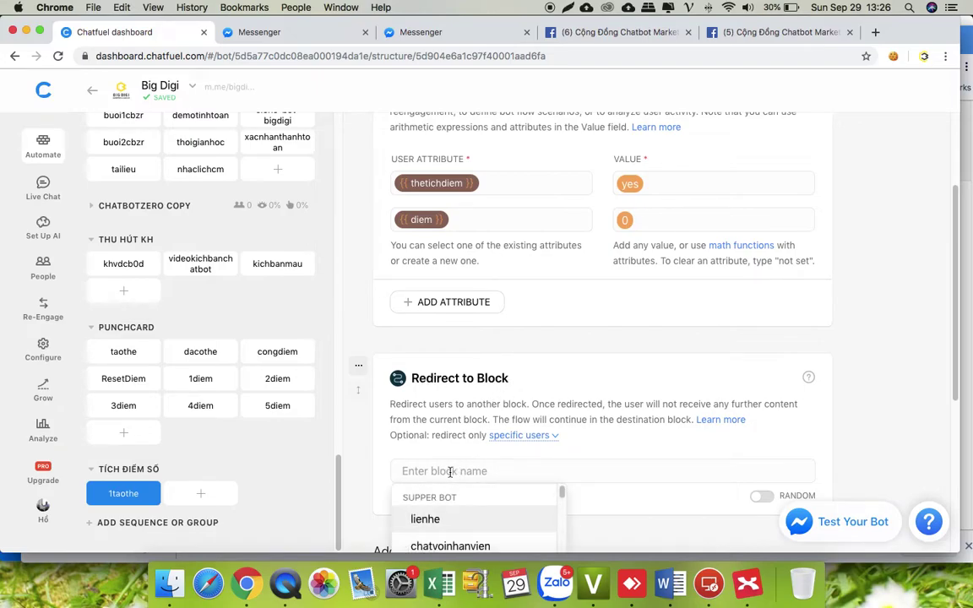
{"action": "type", "text": "tichdiem"}
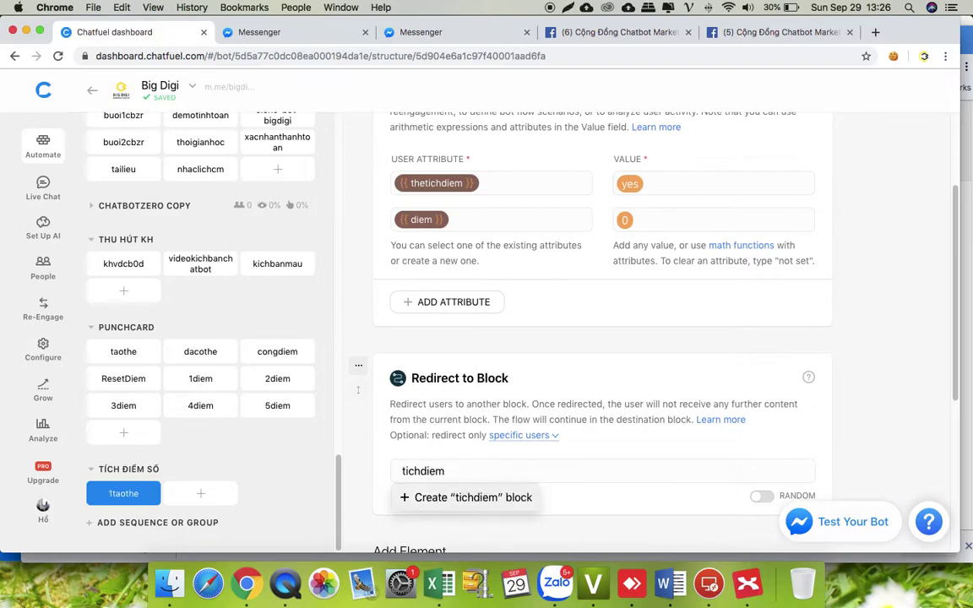
{"action": "left_click", "coordinate": [462, 498]}
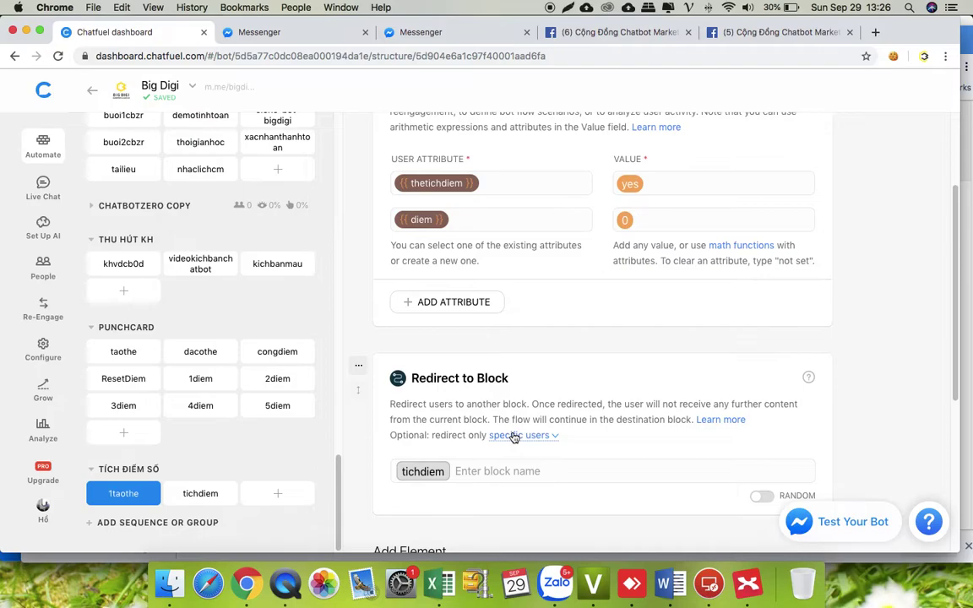
- Open the tichdiem block and rename it 2congdiem
{"action": "left_click", "coordinate": [190, 495]}
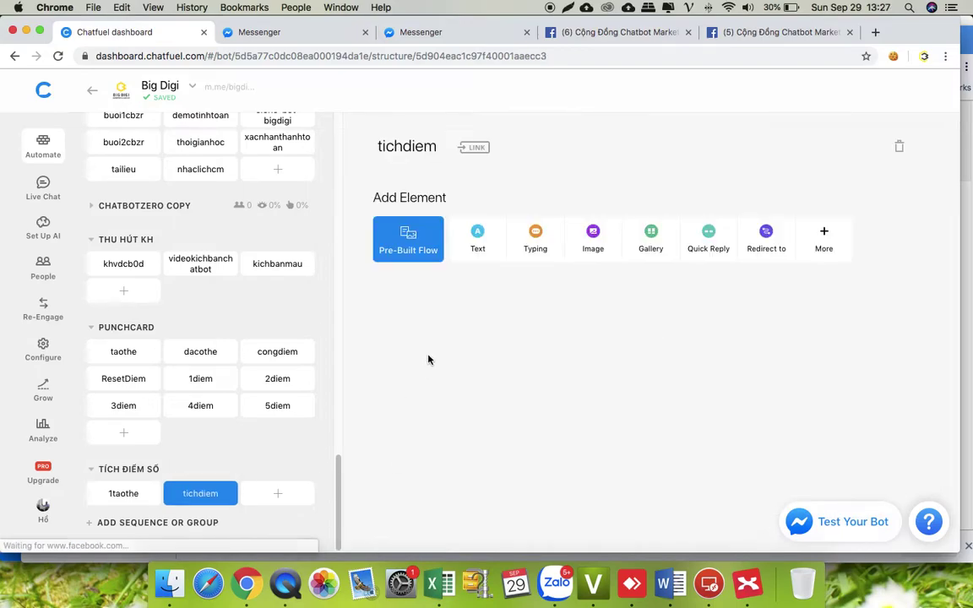
{"action": "left_click", "coordinate": [379, 147]}
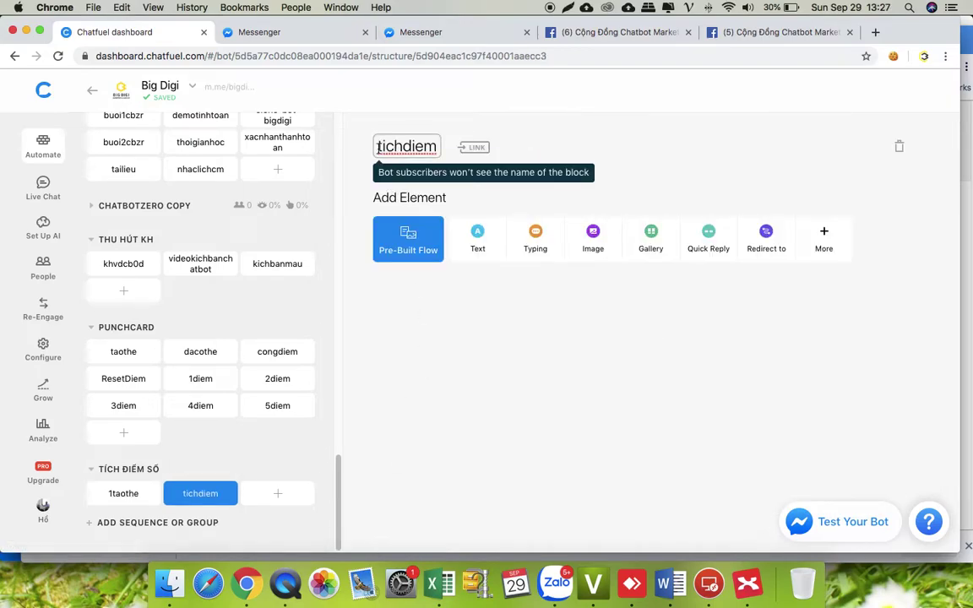
{"action": "type", "text": "2"}
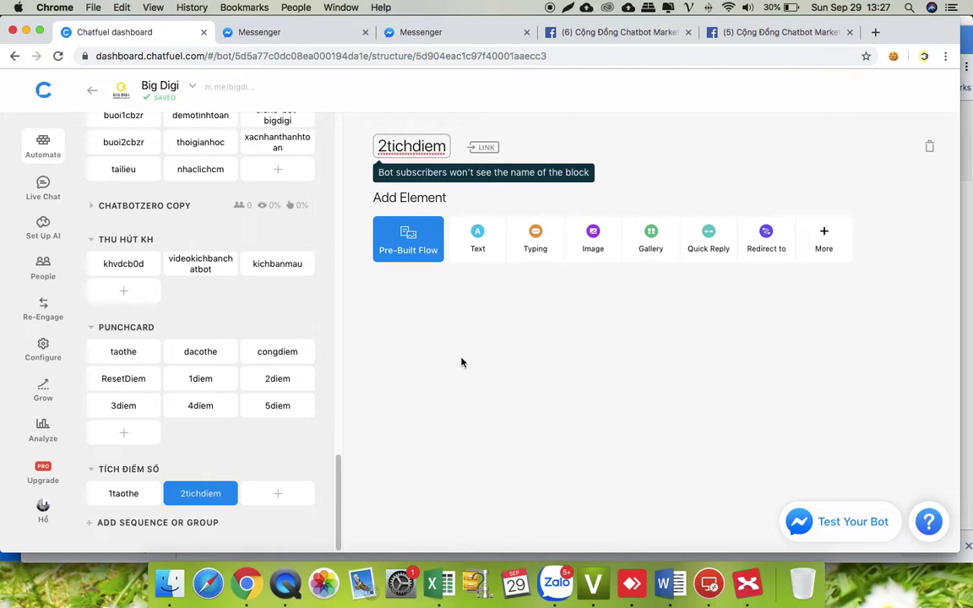
{"action": "left_click", "coordinate": [412, 146]}
{"action": "left_click_drag", "start_coordinate": [411, 145], "coordinate": [386, 145]}
{"action": "type", "text": "congdi"}
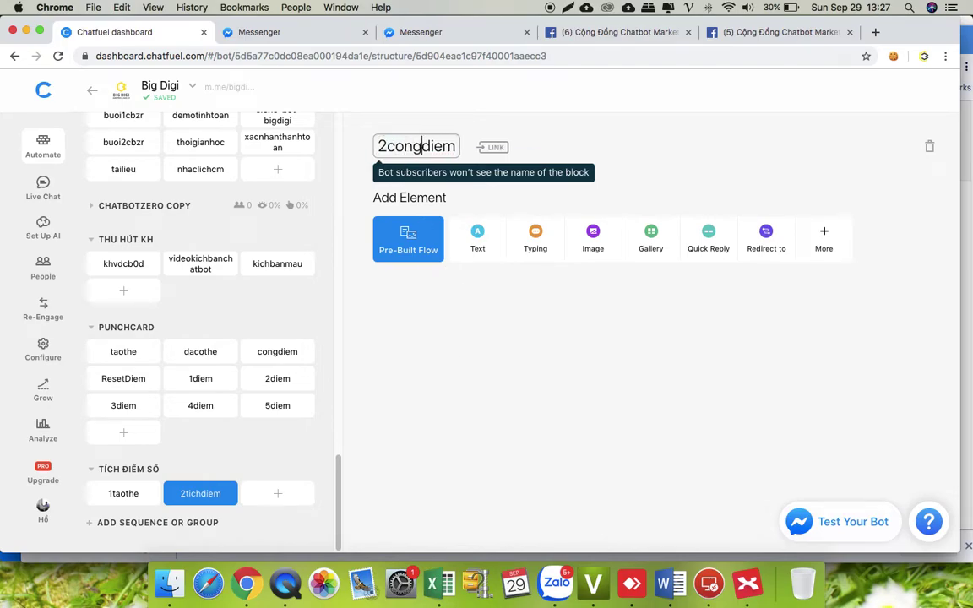
{"action": "key", "text": "BackSpace"}
{"action": "key", "text": "BackSpace"}
{"action": "left_click", "coordinate": [645, 448]}
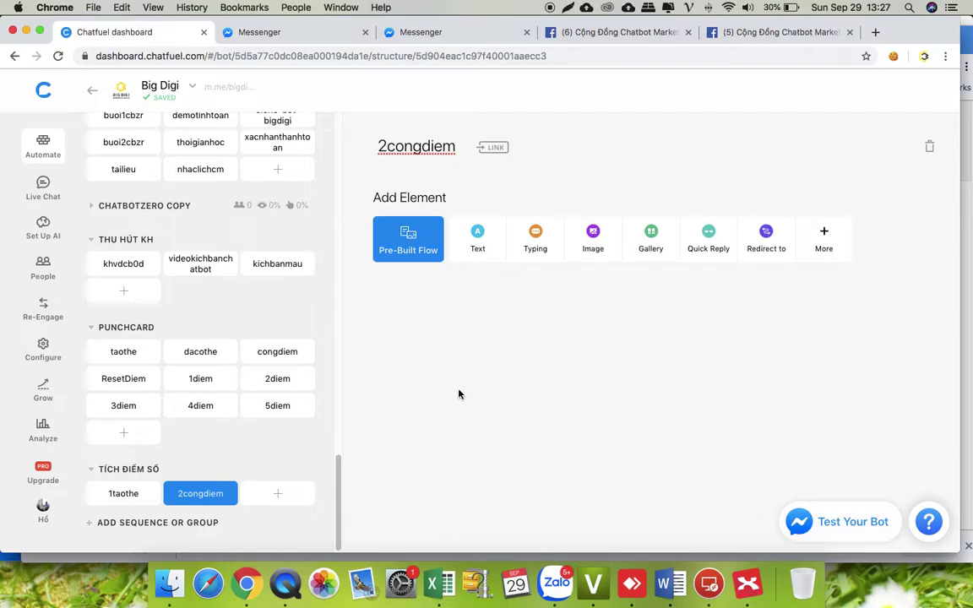
- Review the 1taothe block's contents and return to the empty 2congdiem block
{"action": "left_click", "coordinate": [121, 493]}
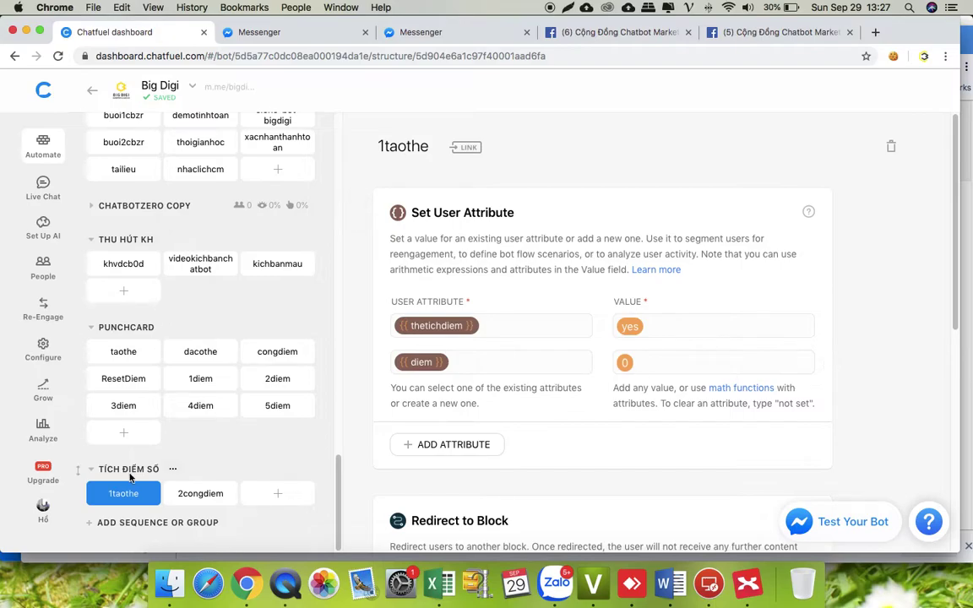
{"action": "left_click", "coordinate": [191, 495]}
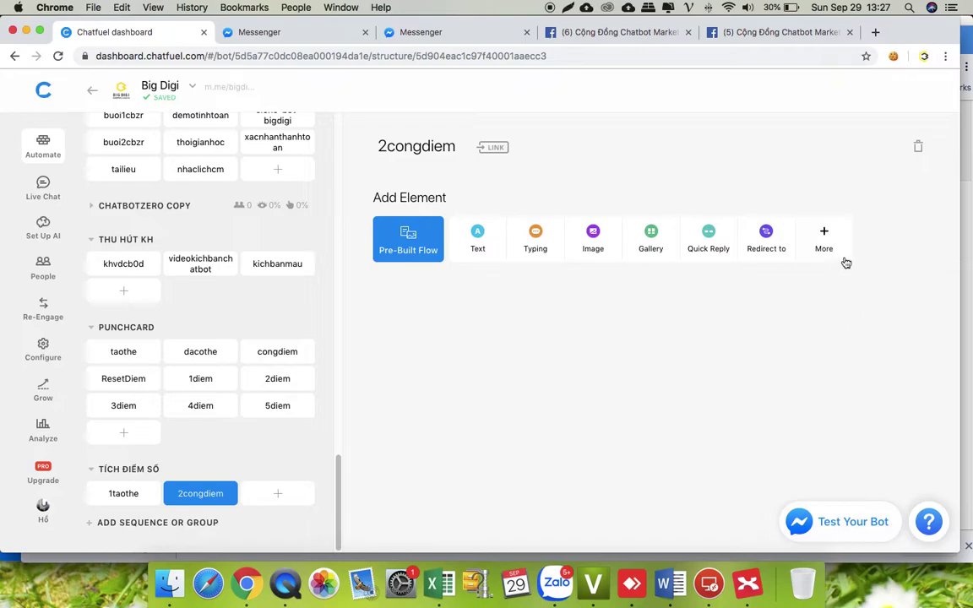
- Add a Set User Attribute element to the 2congdiem block that sets diem to {{diem}}+1
{"action": "left_click", "coordinate": [828, 243]}
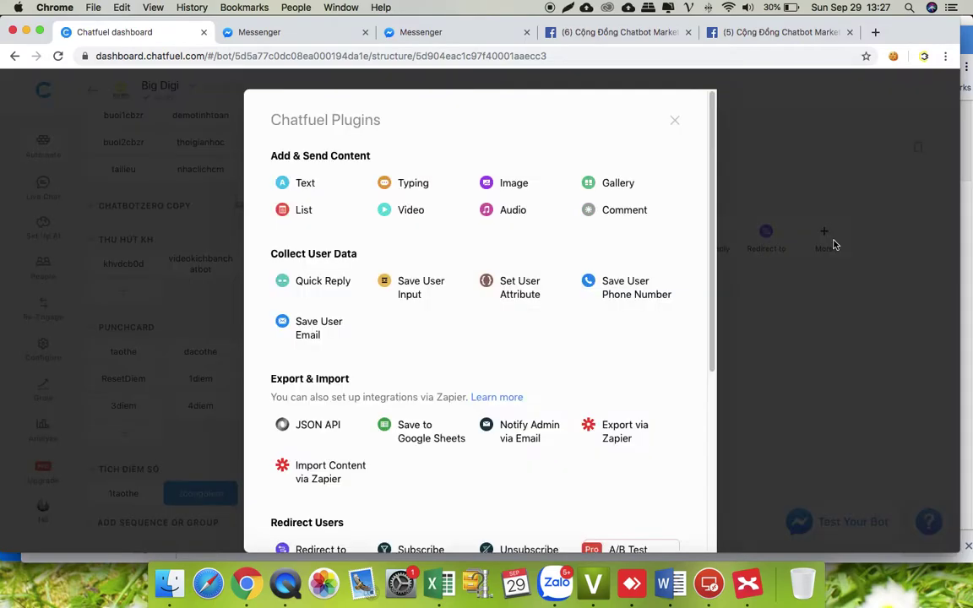
{"action": "left_click", "coordinate": [510, 296]}
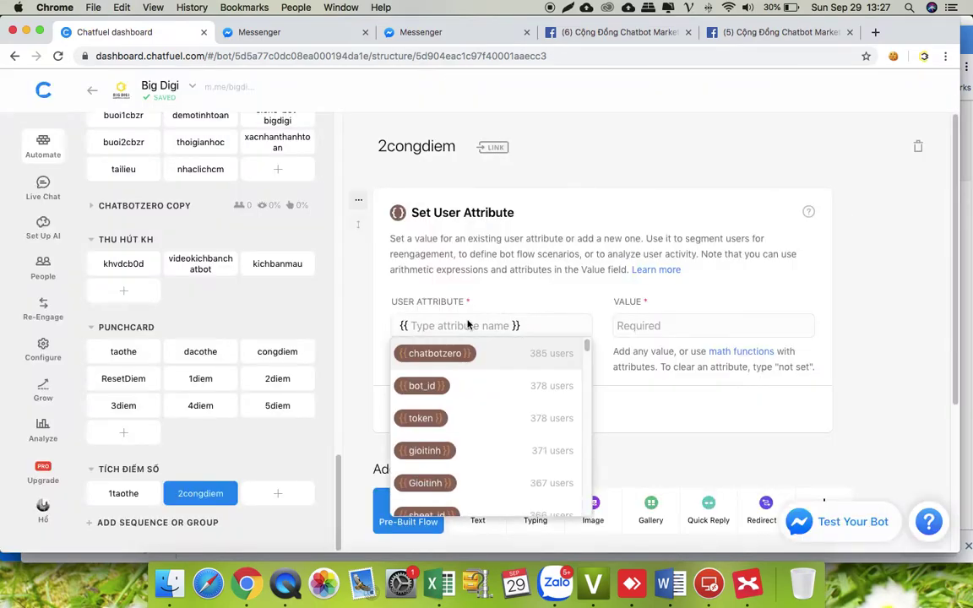
{"action": "type", "text": "diem"}
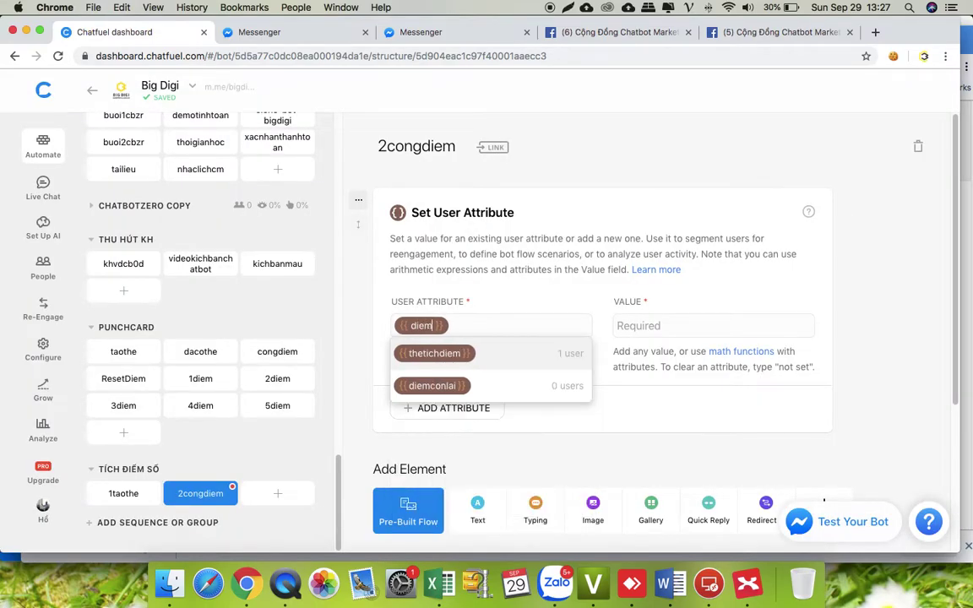
{"action": "left_click", "coordinate": [663, 330]}
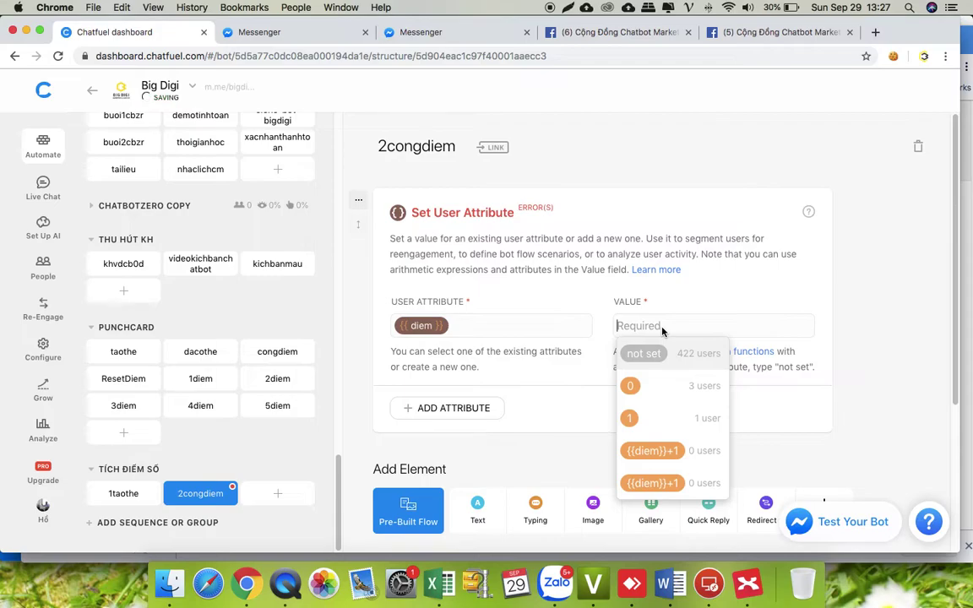
{"action": "left_click", "coordinate": [653, 451]}
{"action": "left_click", "coordinate": [831, 332]}
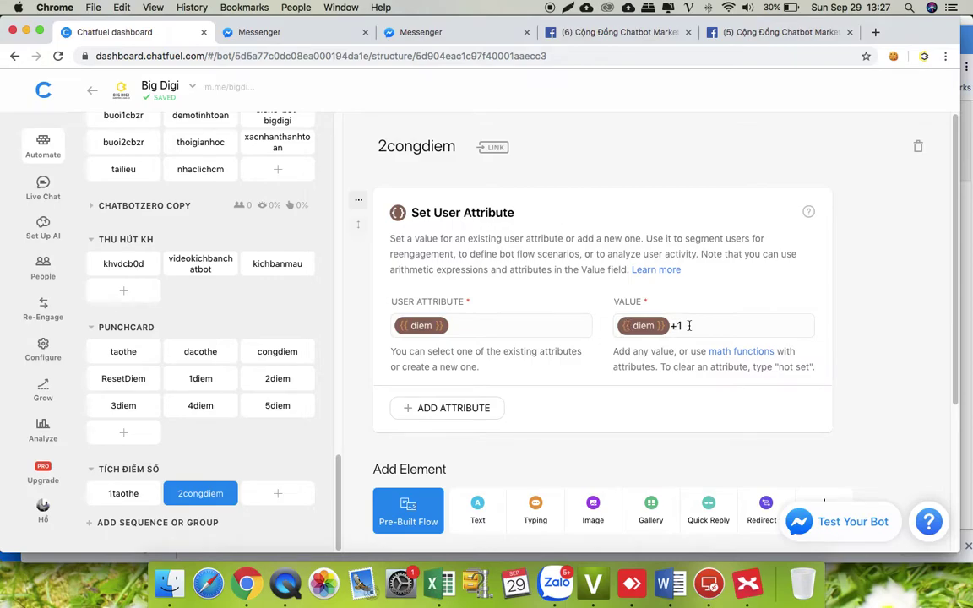
- Add a Redirect to Block element below the attribute and limit it to users whose diem attribute is 5
{"action": "scroll", "coordinate": [690, 326], "scroll_direction": "down", "scroll_amount": 2}
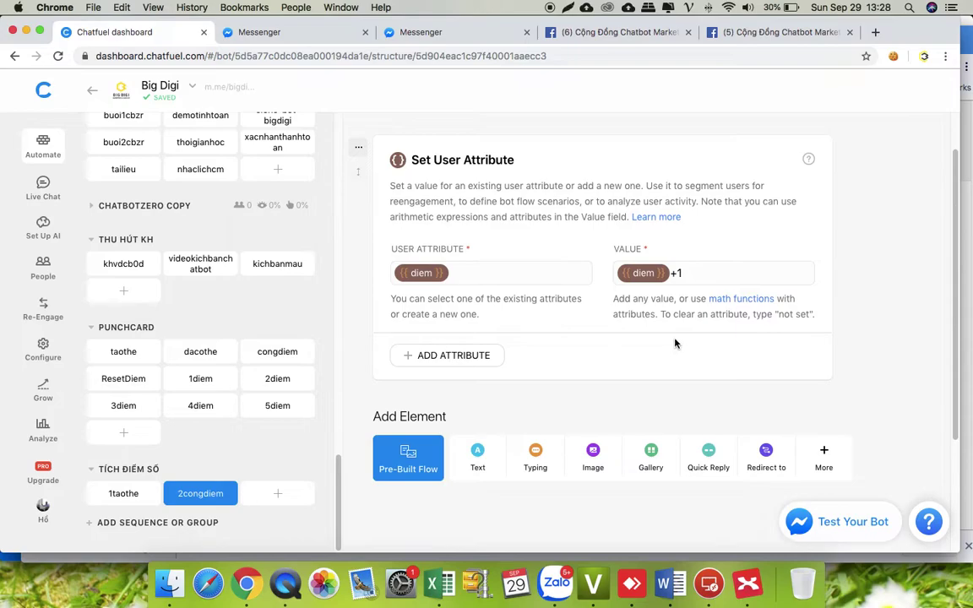
{"action": "left_click", "coordinate": [765, 455]}
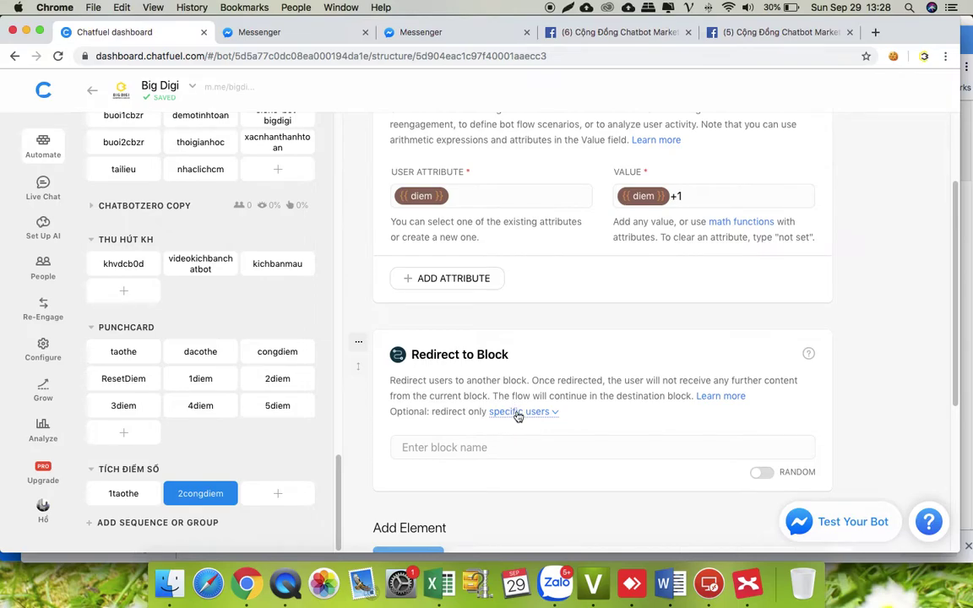
{"action": "left_click", "coordinate": [518, 414]}
{"action": "left_click", "coordinate": [500, 461]}
{"action": "type", "text": "doiem"}
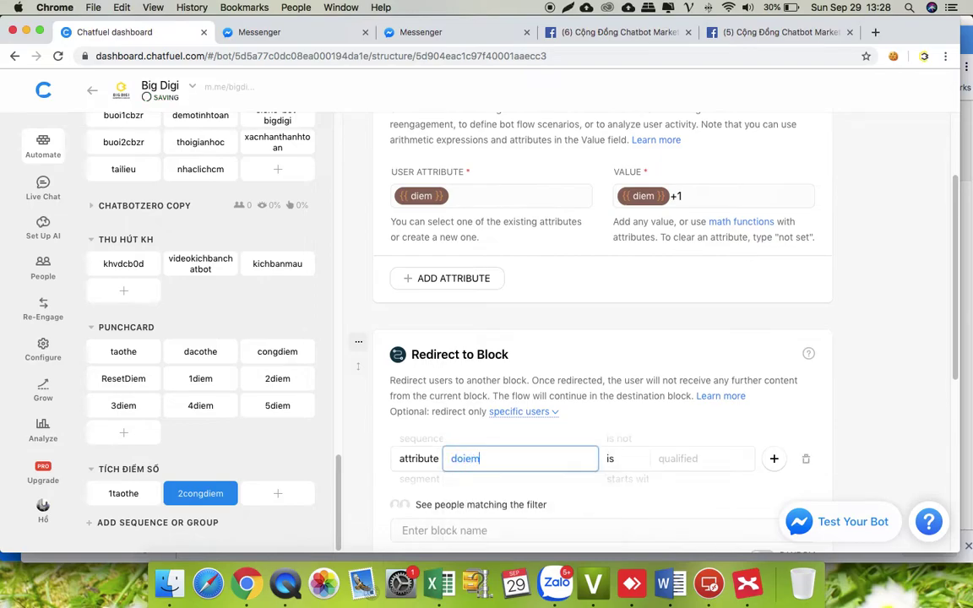
{"action": "key", "text": "BackSpace"}
{"action": "key", "text": "BackSpace"}
{"action": "key", "text": "BackSpace"}
{"action": "type", "text": "iem"}
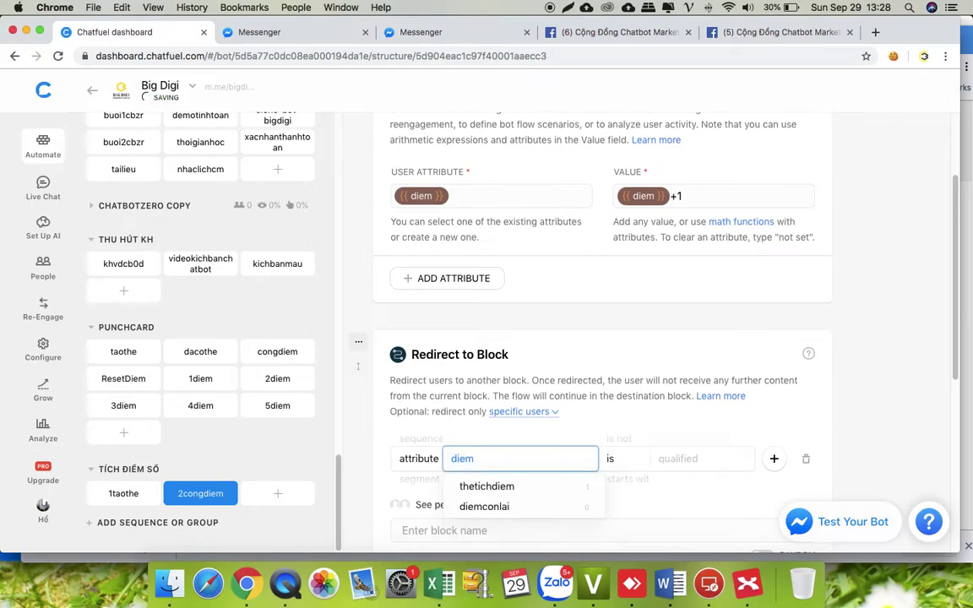
{"action": "left_click", "coordinate": [685, 463]}
{"action": "type", "text": "5"}
{"action": "scroll", "coordinate": [778, 368], "scroll_direction": "down", "scroll_amount": 1}
{"action": "left_click", "coordinate": [863, 408]}
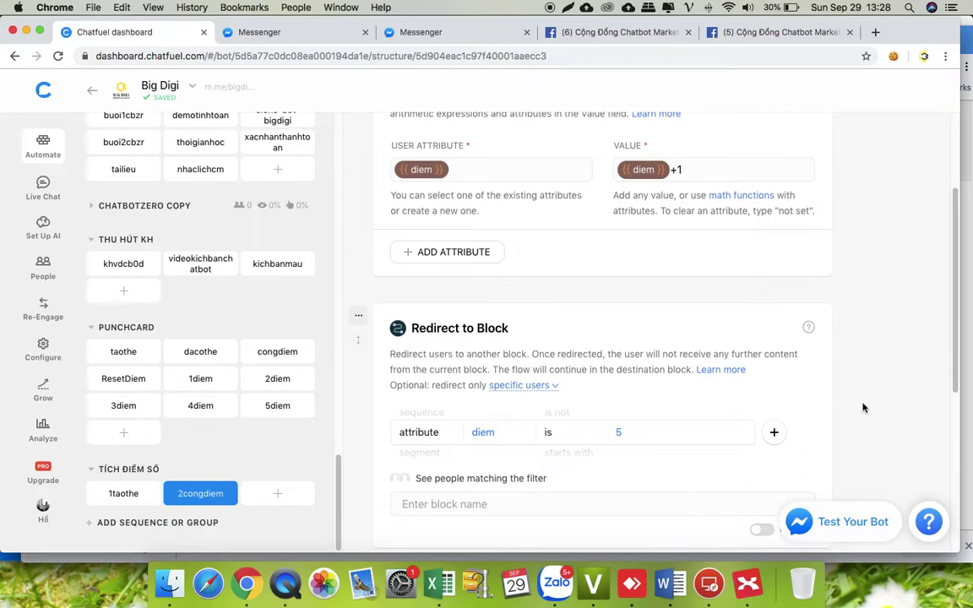
- Change the redirect's diem filter value to 3
{"action": "left_click", "coordinate": [632, 436]}
{"action": "key", "text": "BackSpace"}
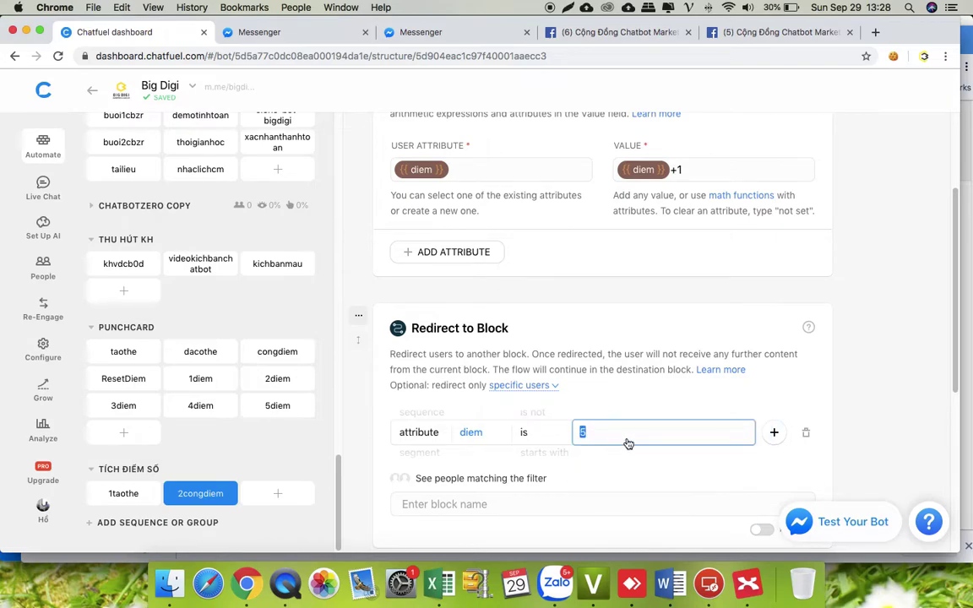
{"action": "key", "text": "BackSpace"}
{"action": "type", "text": "3"}
{"action": "left_click", "coordinate": [900, 369]}
- Point the redirect for 3 points to a newly created block named 3diem.1
{"action": "scroll", "coordinate": [895, 371], "scroll_direction": "down", "scroll_amount": 3}
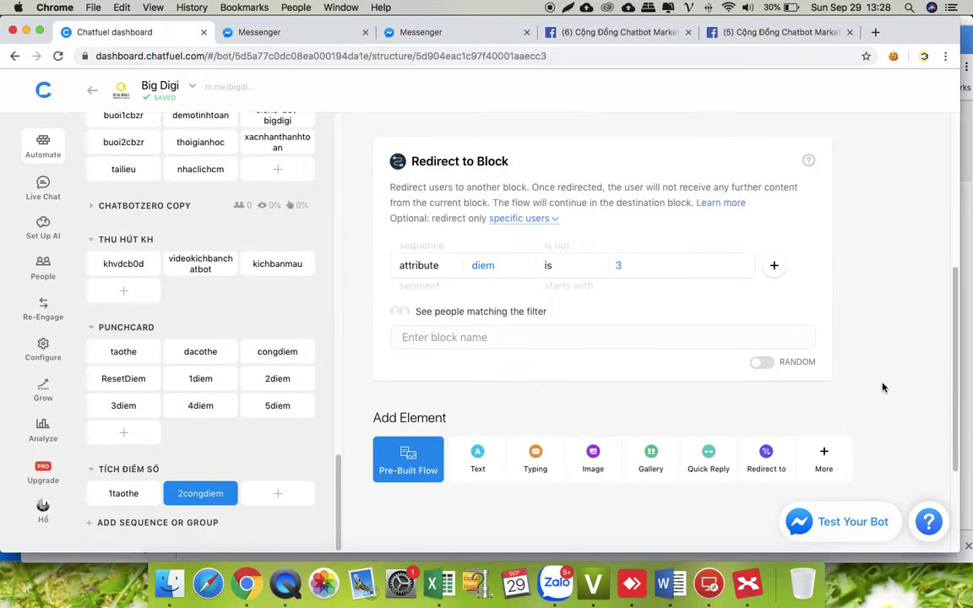
{"action": "left_click", "coordinate": [452, 338]}
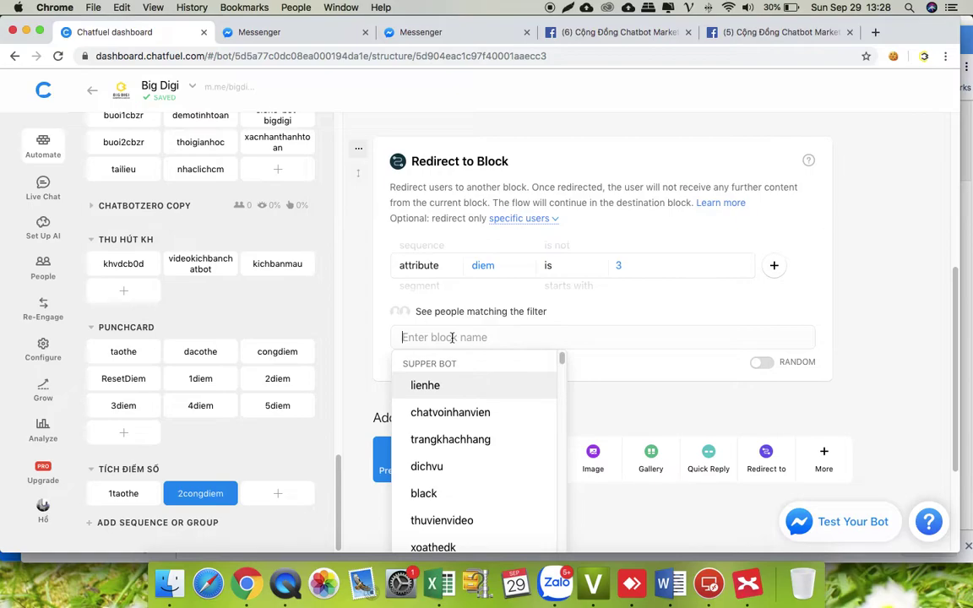
{"action": "type", "text": "3"}
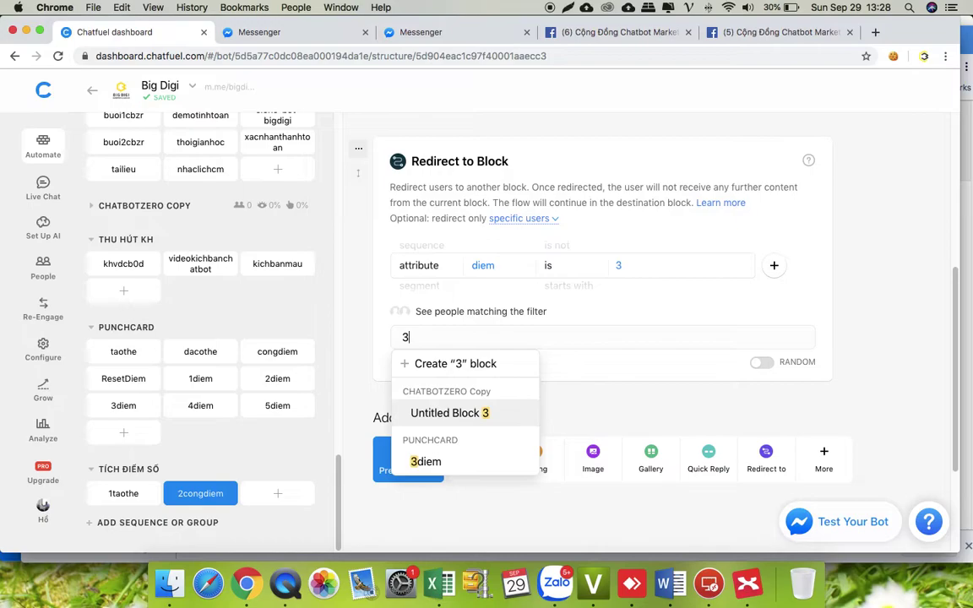
{"action": "type", "text": "diem"}
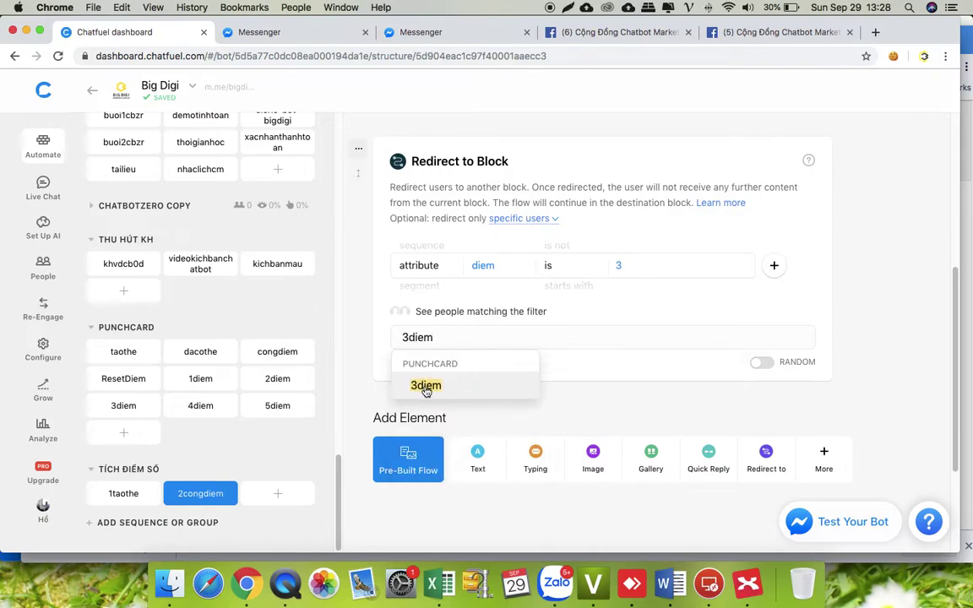
{"action": "type", "text": ".1"}
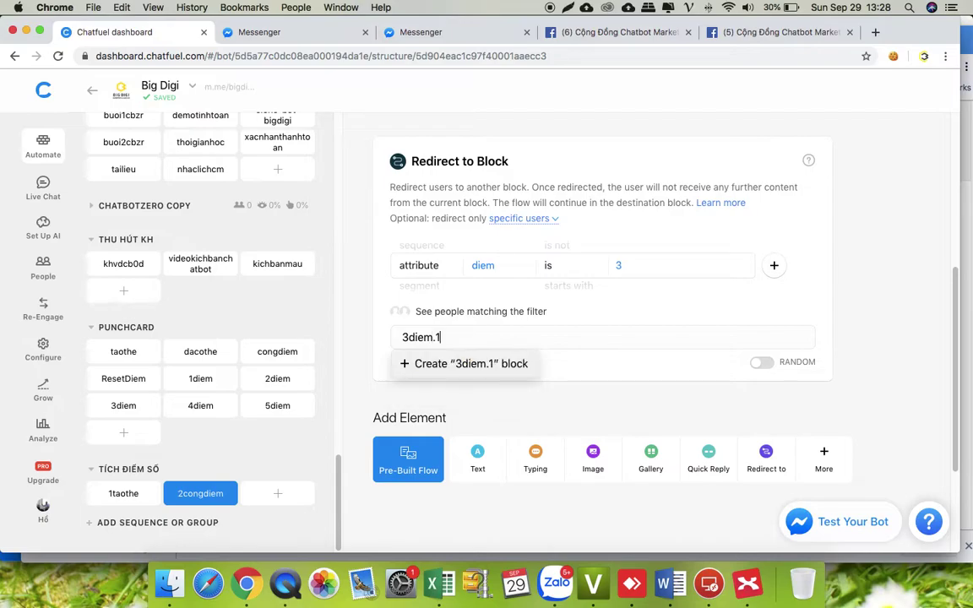
{"action": "left_click", "coordinate": [495, 362]}
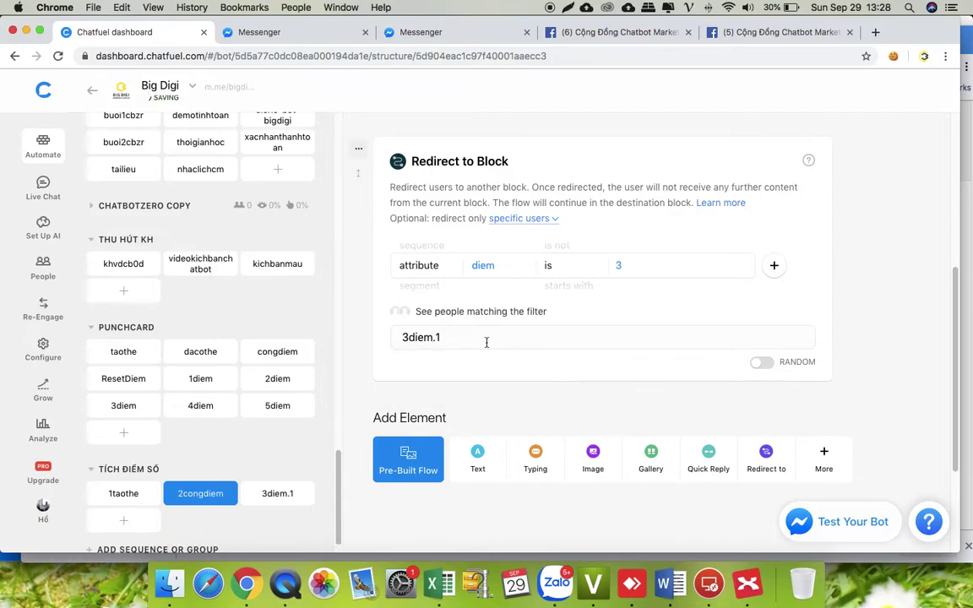
- Add a second Redirect to Block element limited to users whose diem attribute is 2
{"action": "left_click", "coordinate": [767, 460]}
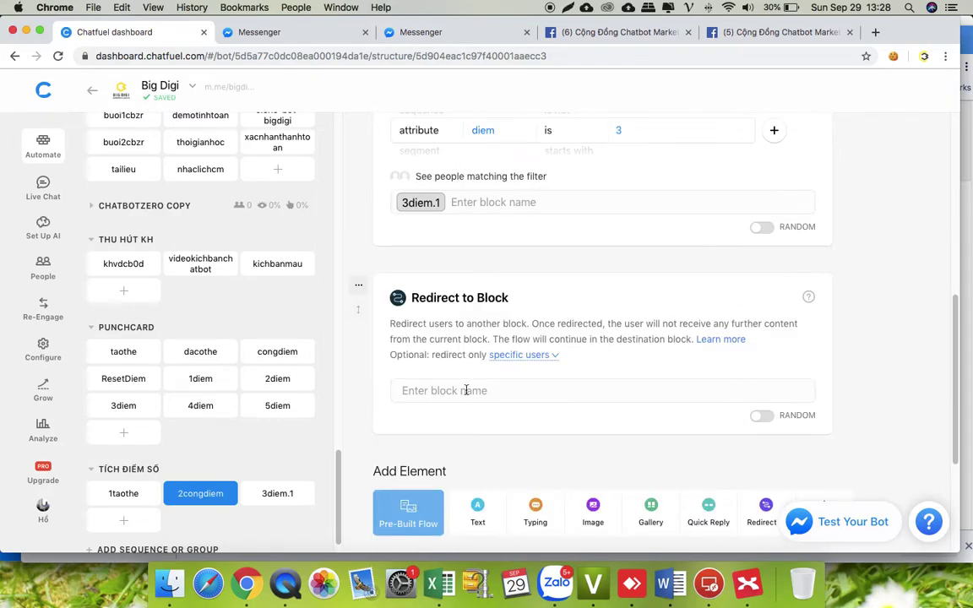
{"action": "left_click", "coordinate": [467, 391]}
{"action": "left_click", "coordinate": [537, 359]}
{"action": "left_click", "coordinate": [500, 404]}
{"action": "type", "text": "diem"}
{"action": "left_click", "coordinate": [680, 404]}
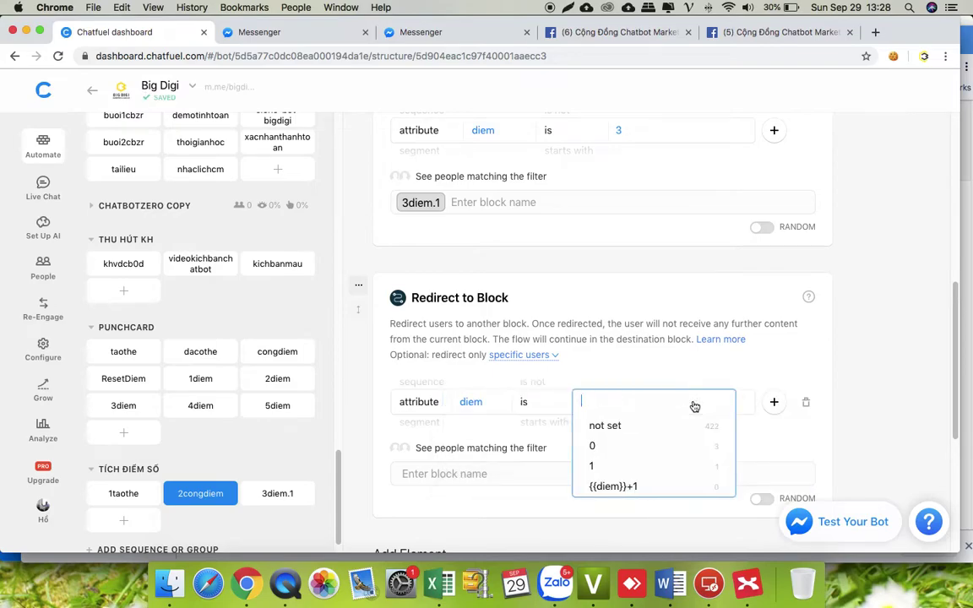
{"action": "type", "text": "2"}
- Point the redirect for 2 points to a newly created block named 2diem.1
{"action": "left_click", "coordinate": [476, 474]}
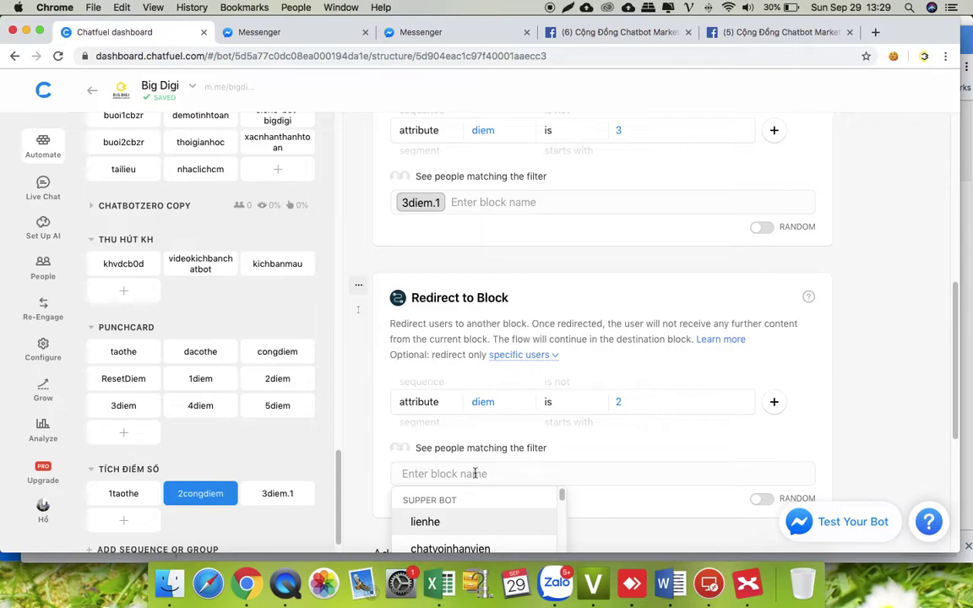
{"action": "type", "text": "2diw"}
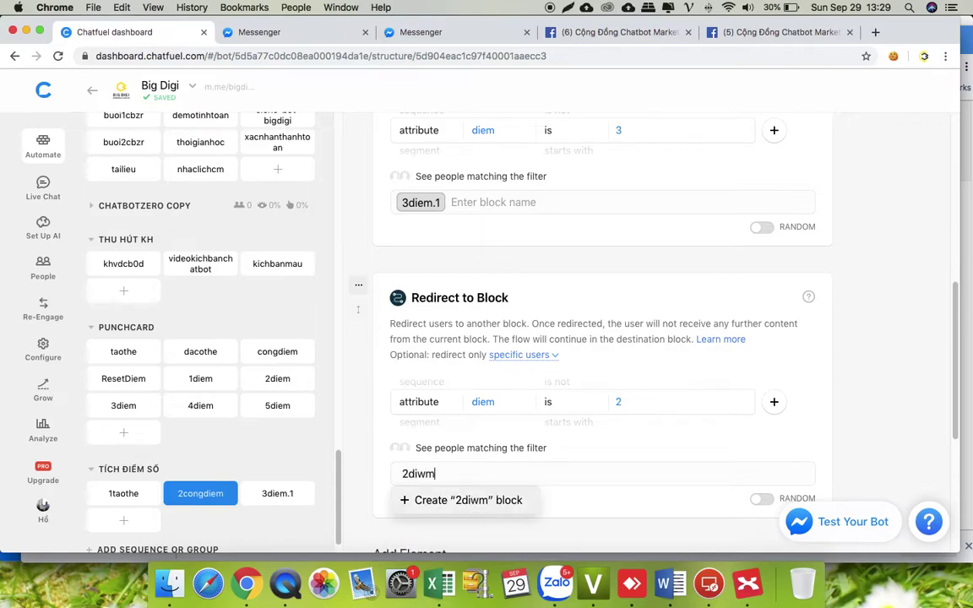
{"action": "key", "text": "BackSpace"}
{"action": "type", "text": "em.1"}
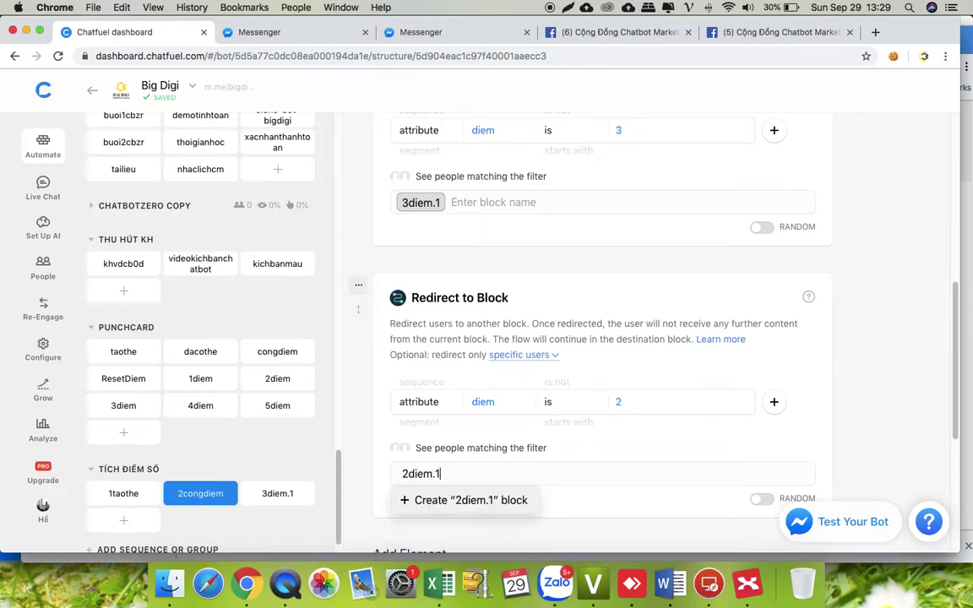
{"action": "left_click", "coordinate": [459, 502]}
- Add a third Redirect to Block element limited to users whose diem attribute is 1
{"action": "scroll", "coordinate": [767, 410], "scroll_direction": "down", "scroll_amount": 5}
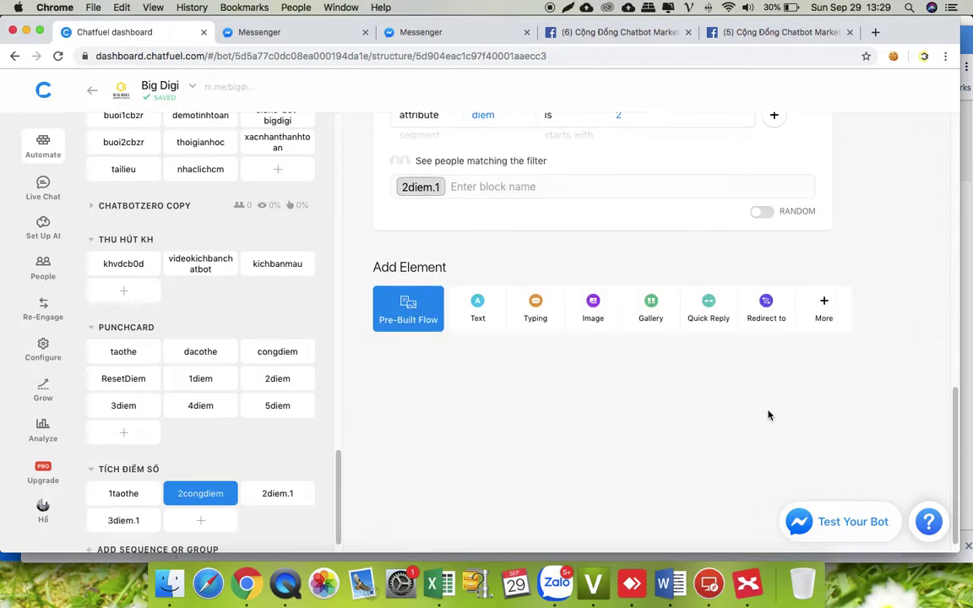
{"action": "left_click", "coordinate": [766, 310]}
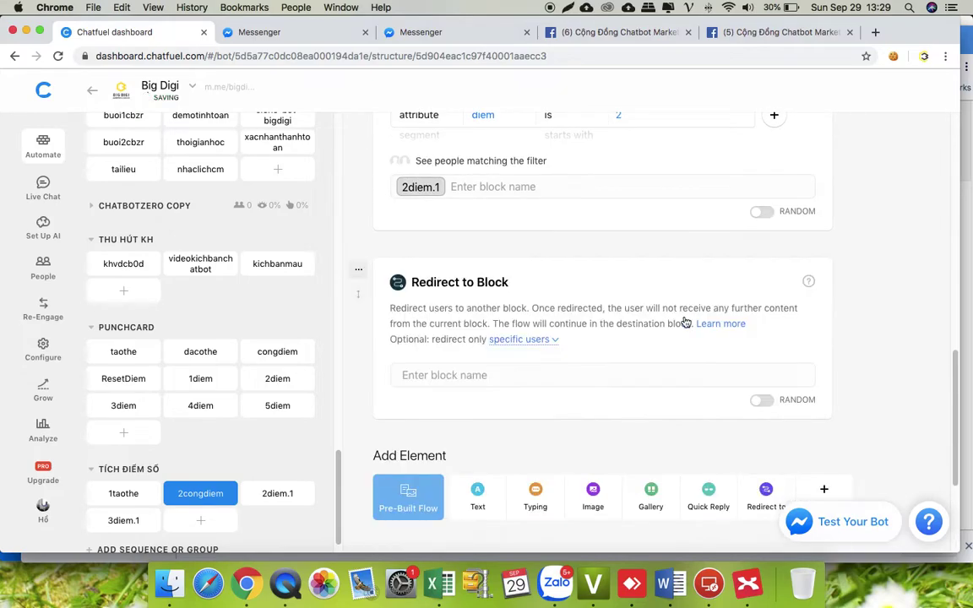
{"action": "left_click", "coordinate": [538, 339]}
{"action": "left_click", "coordinate": [495, 389]}
{"action": "type", "text": "diem"}
{"action": "left_click", "coordinate": [697, 388]}
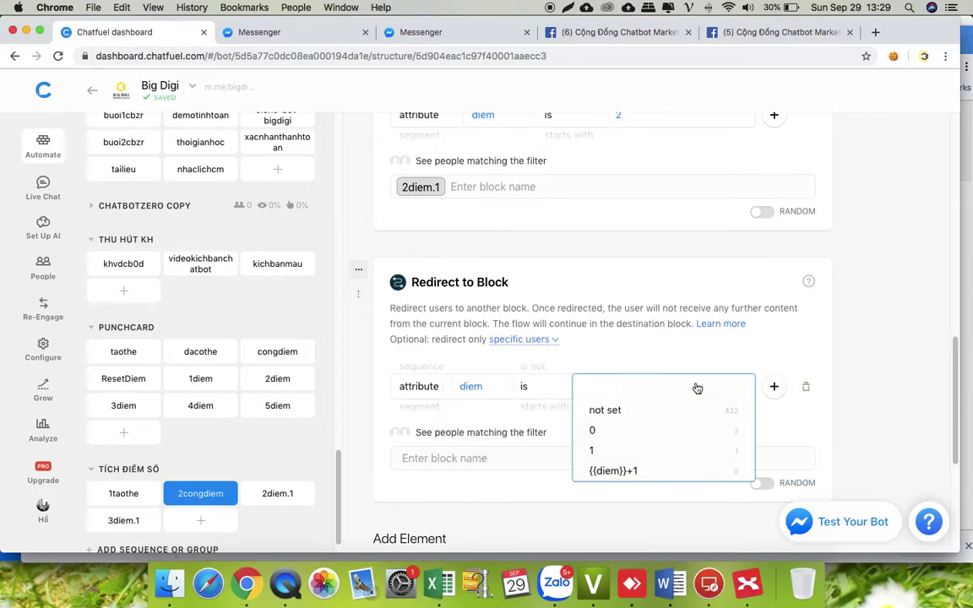
{"action": "type", "text": "1"}
- Point the redirect for 1 point to a newly created block named 1diem.1
{"action": "left_click", "coordinate": [492, 458]}
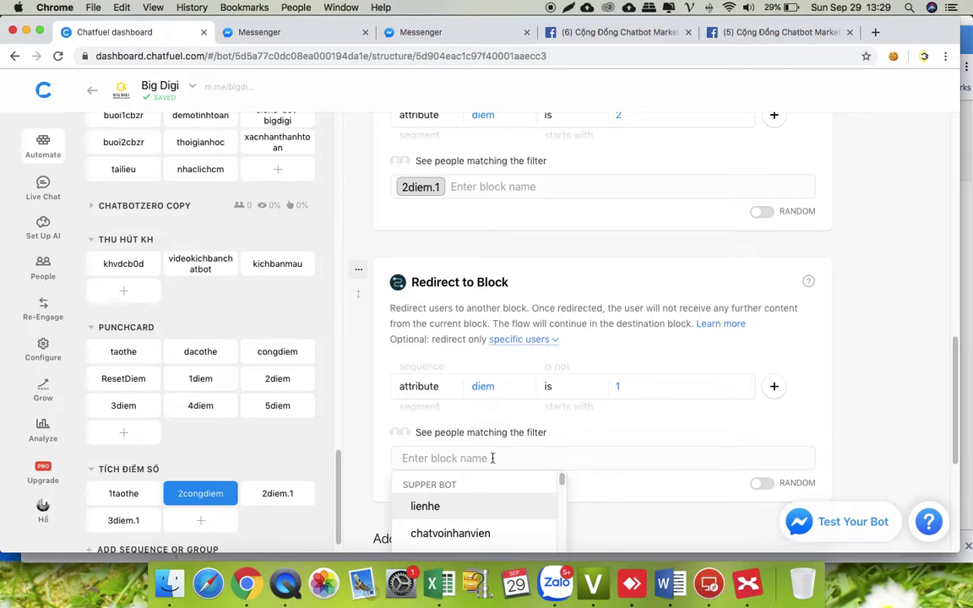
{"action": "type", "text": "1diem.1"}
{"action": "left_click", "coordinate": [891, 348]}
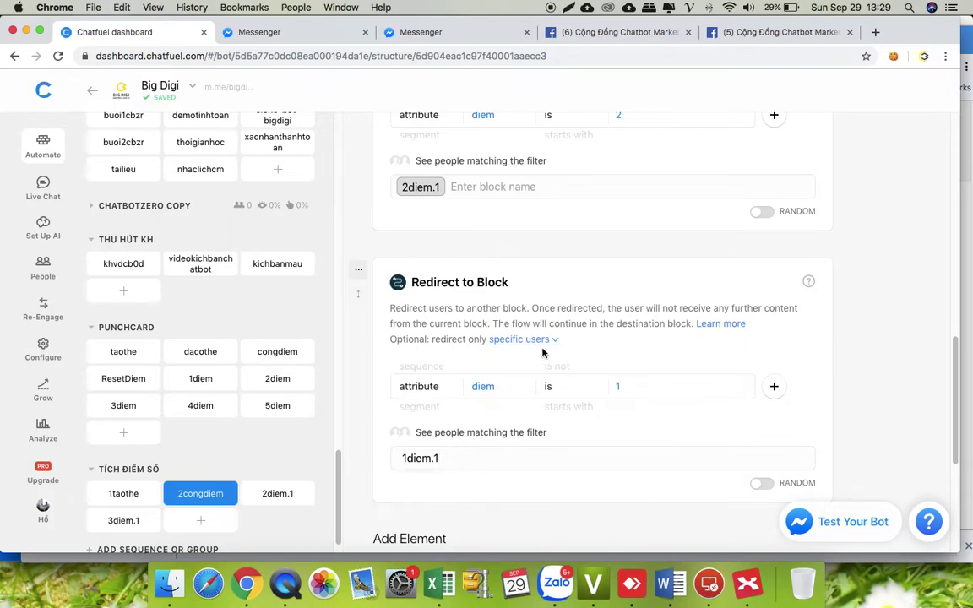
{"action": "scroll", "coordinate": [558, 338], "scroll_direction": "up", "scroll_amount": 10}
{"action": "scroll", "coordinate": [571, 305], "scroll_direction": "up", "scroll_amount": 5}
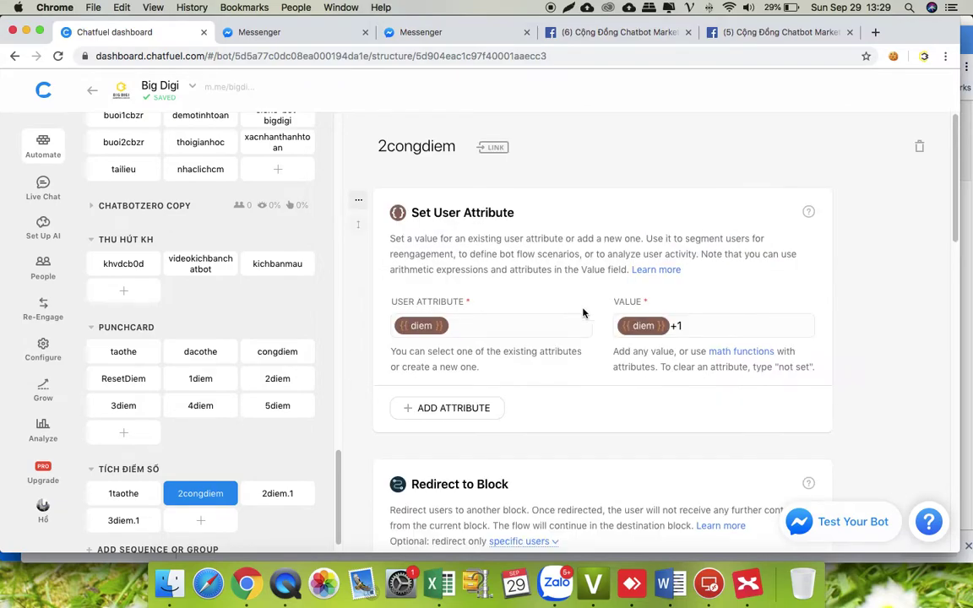
{"action": "scroll", "coordinate": [578, 363], "scroll_direction": "down", "scroll_amount": 10}
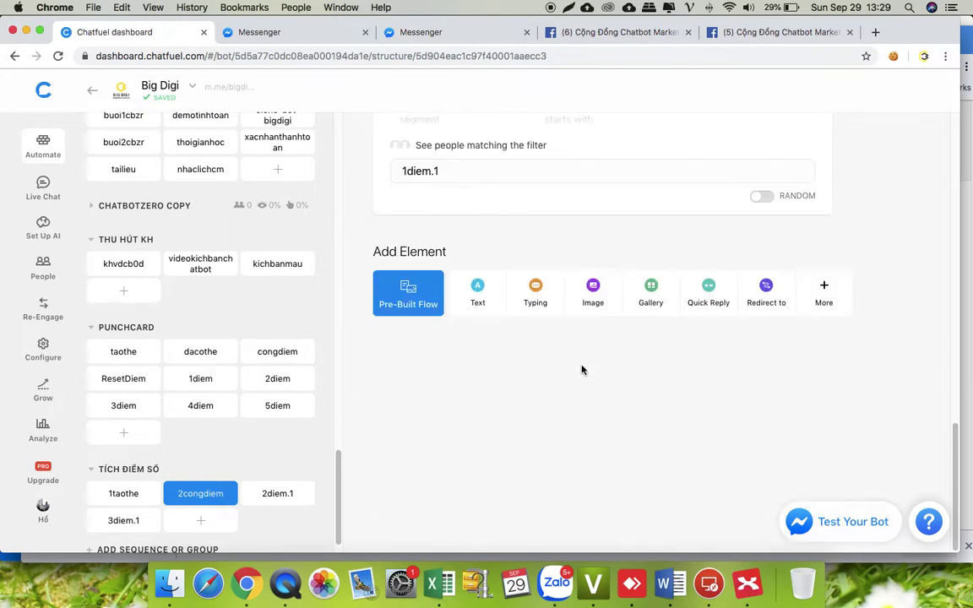
{"action": "scroll", "coordinate": [203, 498], "scroll_direction": "down", "scroll_amount": 2}
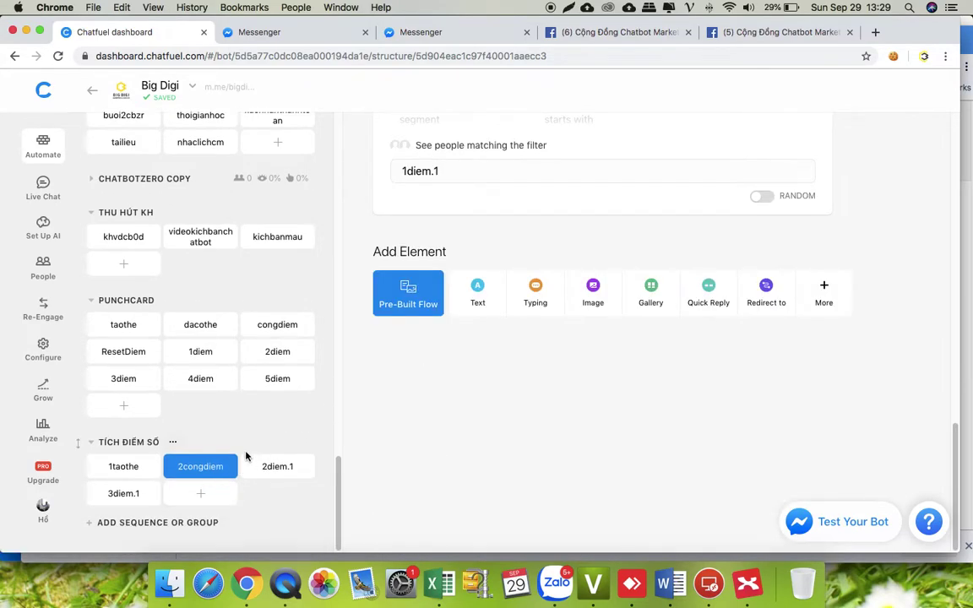
{"action": "scroll", "coordinate": [475, 306], "scroll_direction": "up", "scroll_amount": 2}
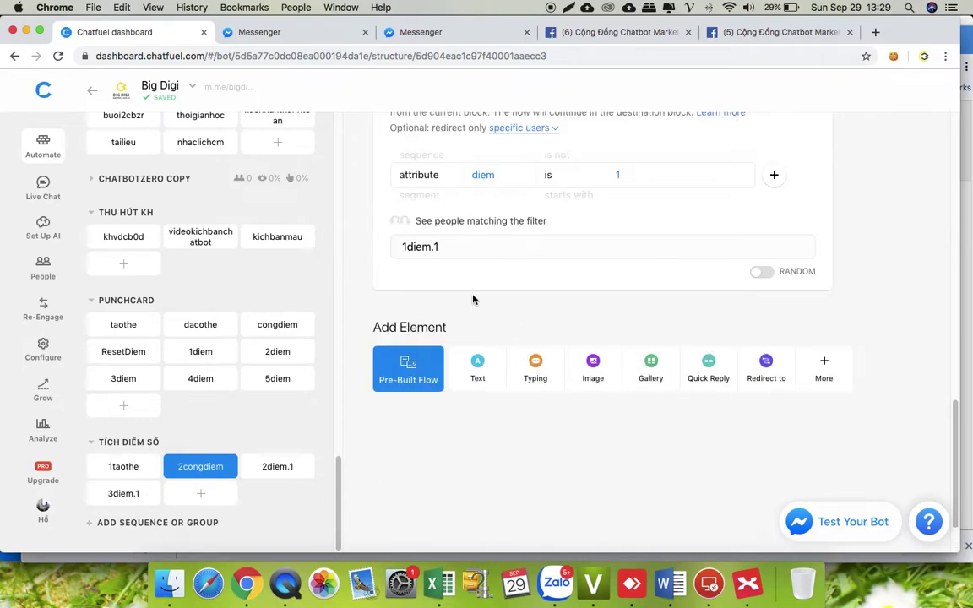
{"action": "left_click", "coordinate": [454, 279]}
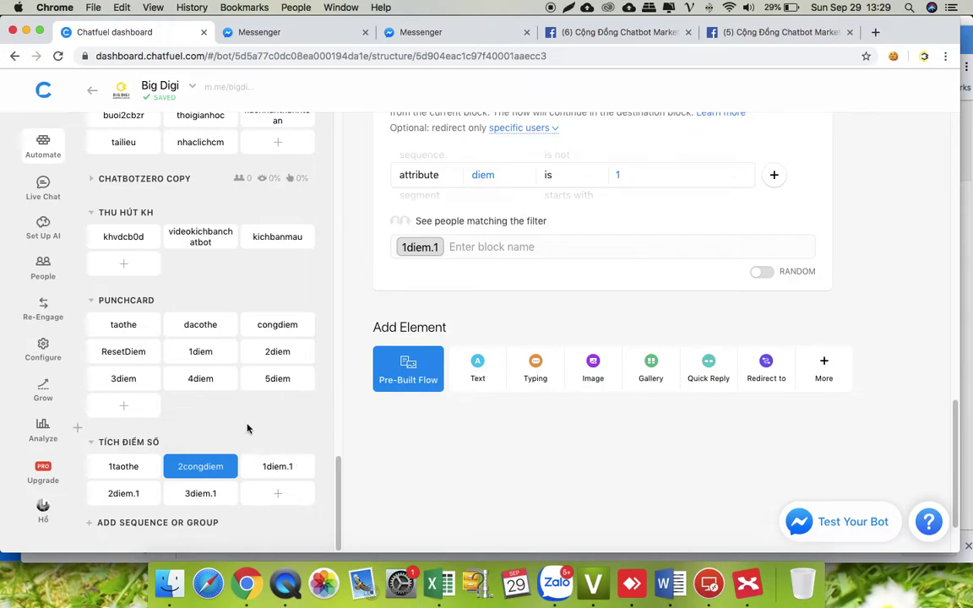
- Open the 1diem.1, 2diem.1 and 3diem.1 blocks one after another to check their contents
{"action": "left_click", "coordinate": [273, 469]}
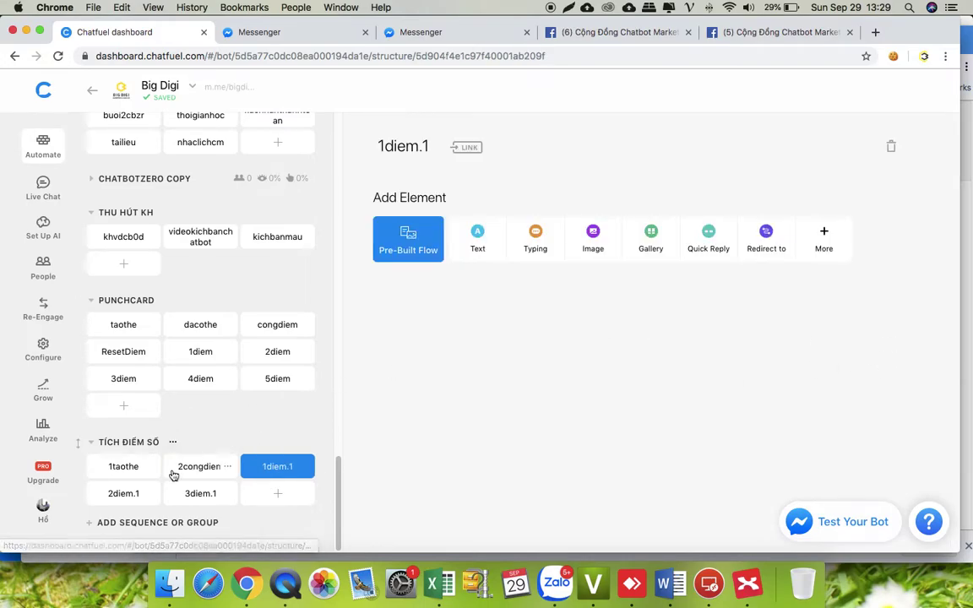
{"action": "left_click", "coordinate": [109, 498]}
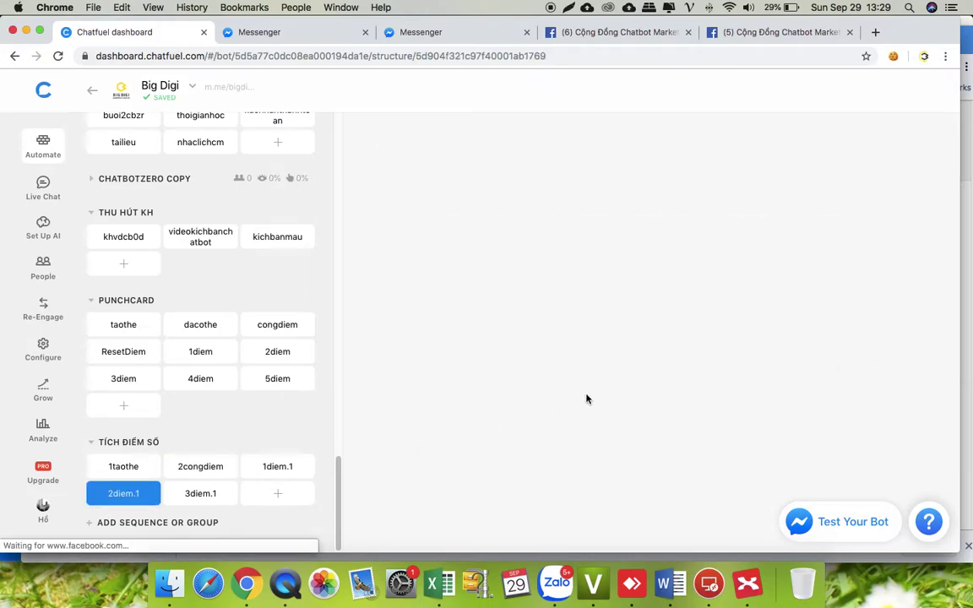
{"action": "left_click", "coordinate": [195, 495]}
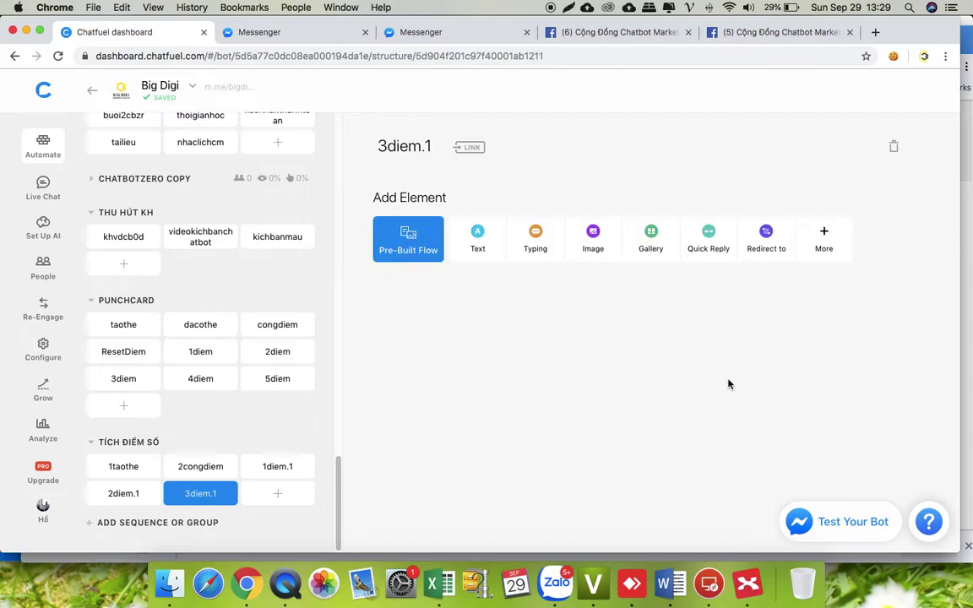
- Add the text "Chúc mừng bạn {{first name}} đã có 1 điểm" and an empty image element to the 1diem.1 block
{"action": "left_click", "coordinate": [270, 467]}
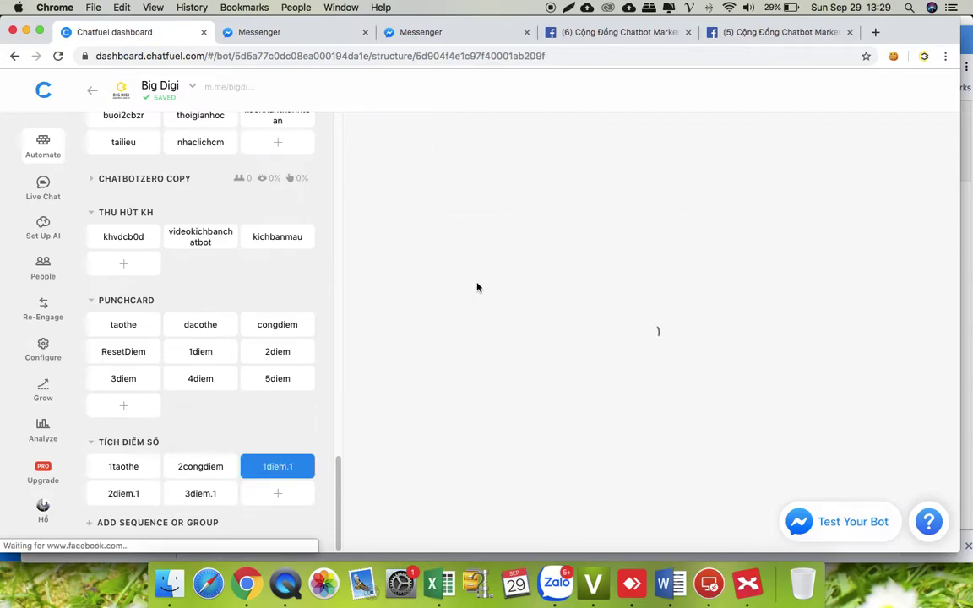
{"action": "left_click", "coordinate": [476, 239]}
{"action": "type", "text": "Chuc"}
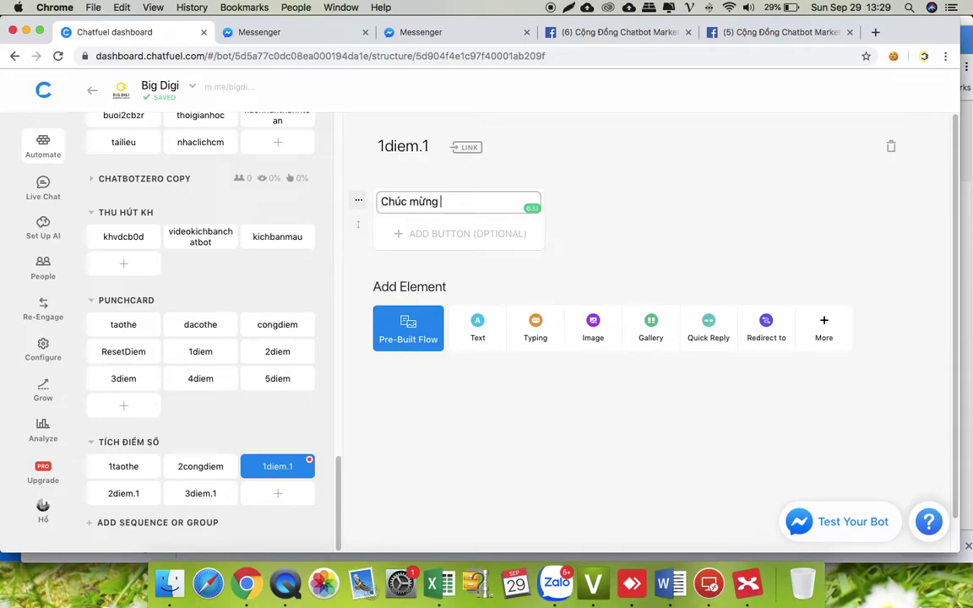
{"action": "type", "text": " mừng bạn {{fi"}
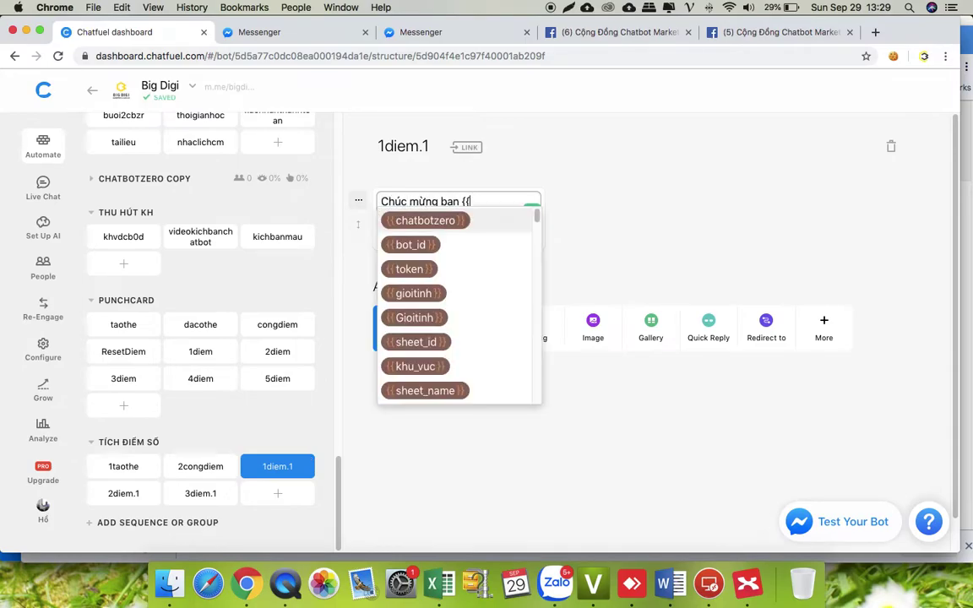
{"action": "left_click", "coordinate": [396, 244]}
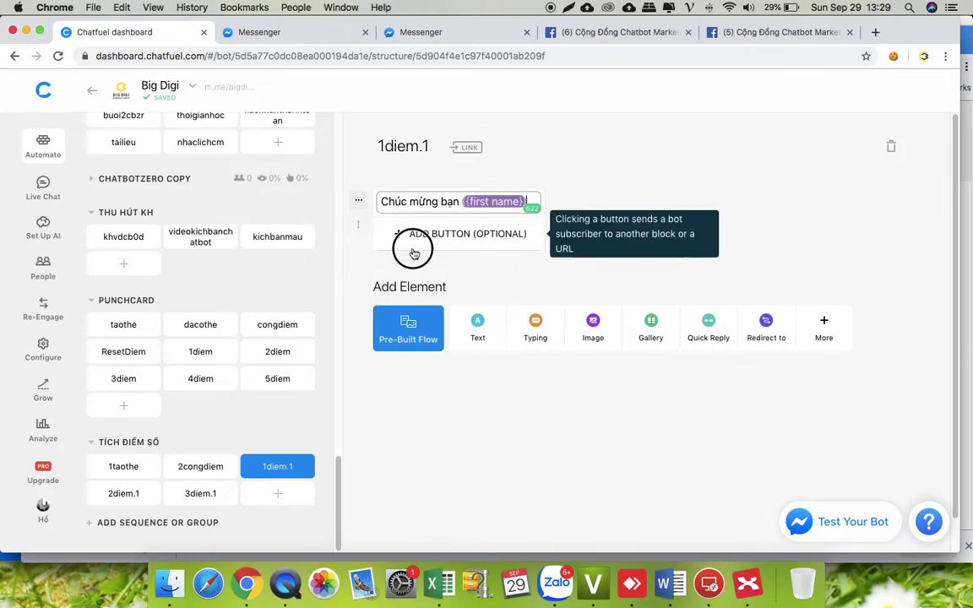
{"action": "type", "text": "đa"}
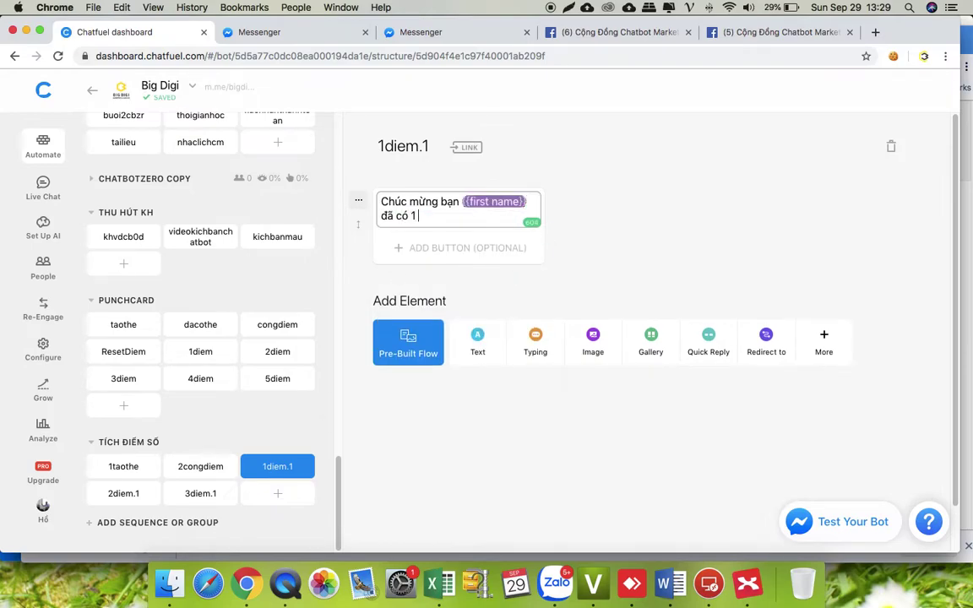
{"action": "left_click", "coordinate": [605, 217]}
{"action": "left_click", "coordinate": [585, 344]}
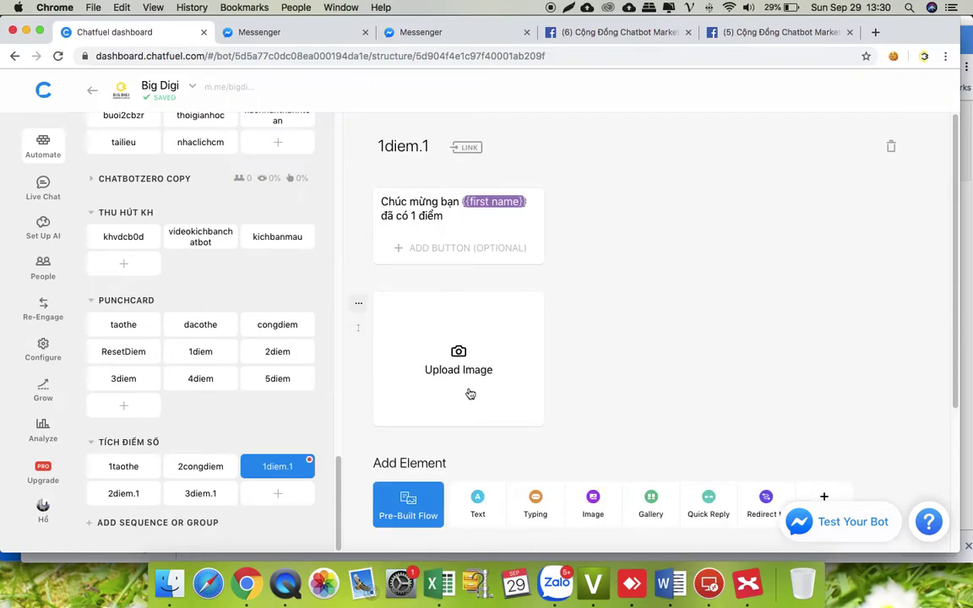
- Switch to the Big Digi Messenger conversation and save the loyalty card image with one stamp to the Desktop as 1
{"action": "left_click", "coordinate": [483, 34]}
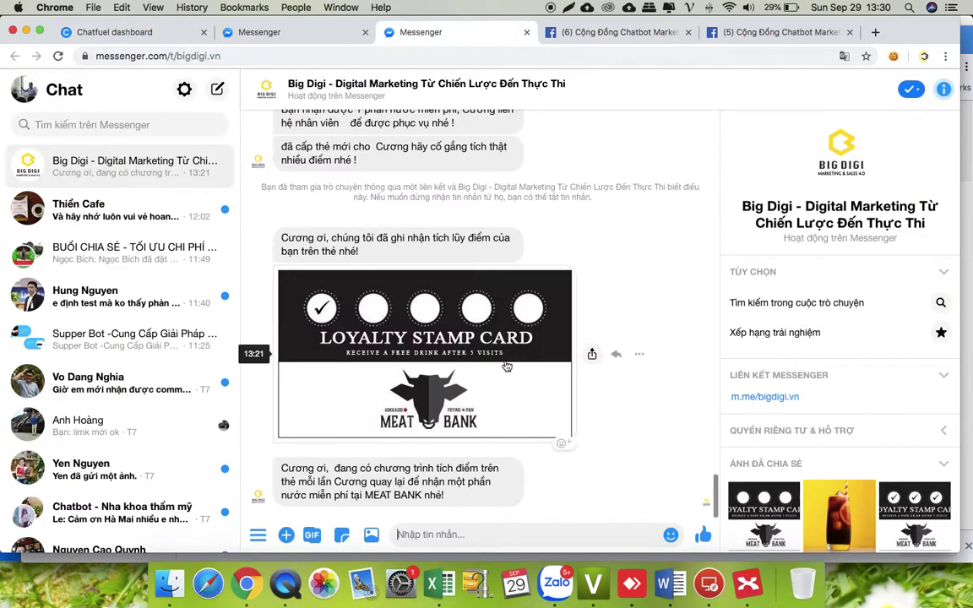
{"action": "right_click", "coordinate": [455, 306]}
{"action": "left_click", "coordinate": [478, 325]}
{"action": "type", "text": "1"}
{"action": "left_click", "coordinate": [687, 355]}
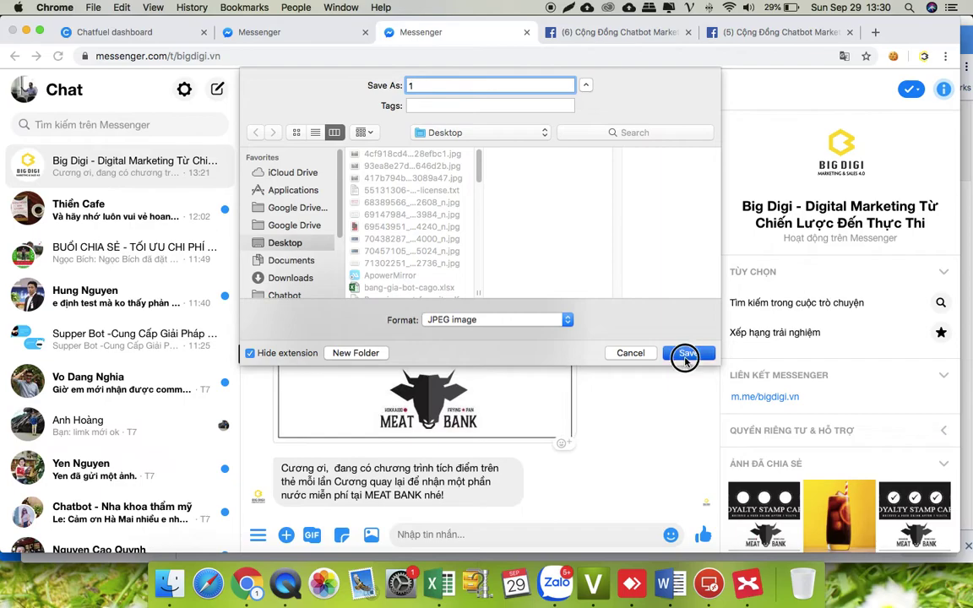
- Save the loyalty card image with two stamps from the conversation to the Desktop as 2d
{"action": "scroll", "coordinate": [550, 341], "scroll_direction": "up", "scroll_amount": 5}
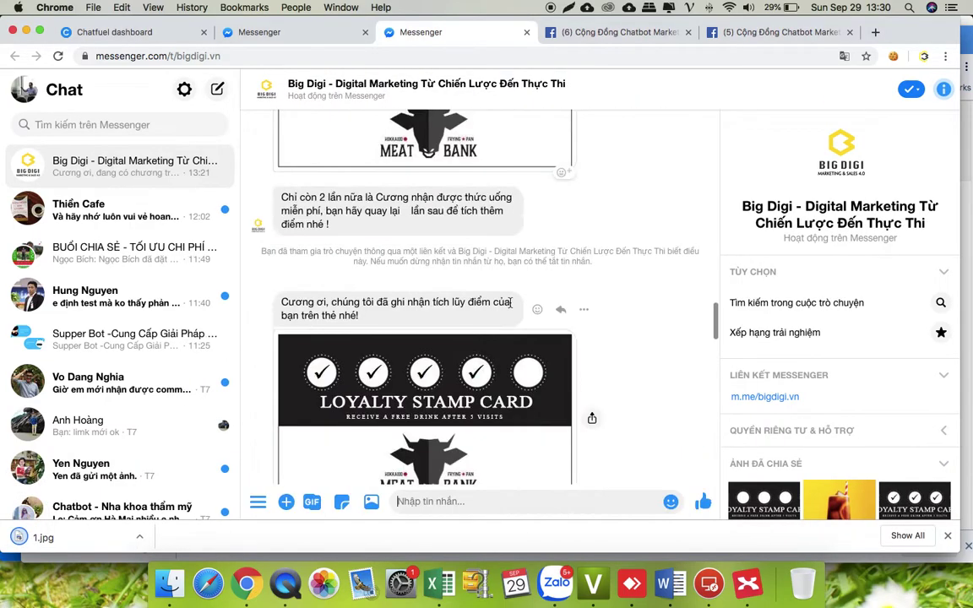
{"action": "scroll", "coordinate": [490, 287], "scroll_direction": "down", "scroll_amount": 3}
{"action": "scroll", "coordinate": [452, 270], "scroll_direction": "up", "scroll_amount": 1}
{"action": "right_click", "coordinate": [451, 270]}
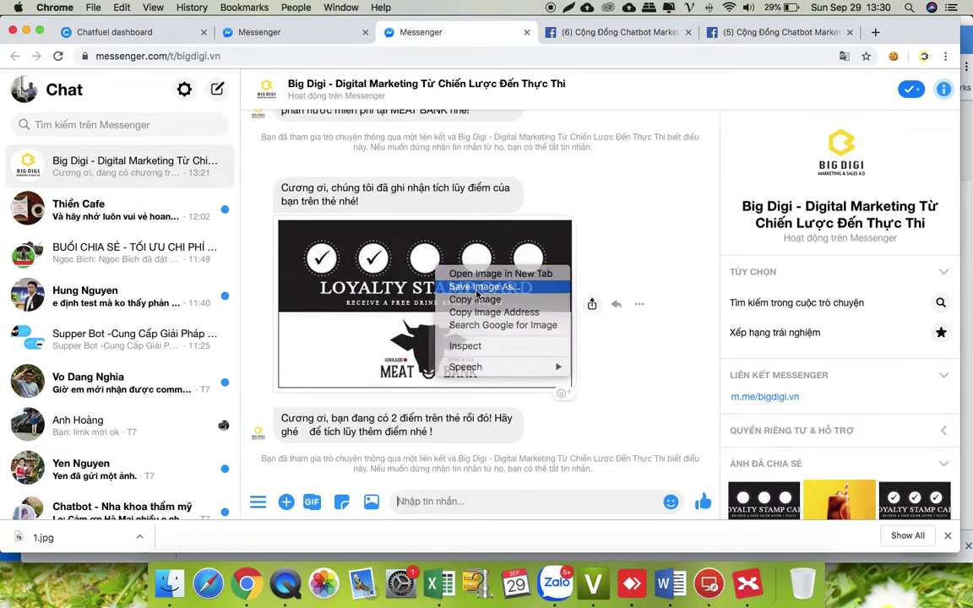
{"action": "left_click", "coordinate": [478, 288]}
{"action": "type", "text": "2o"}
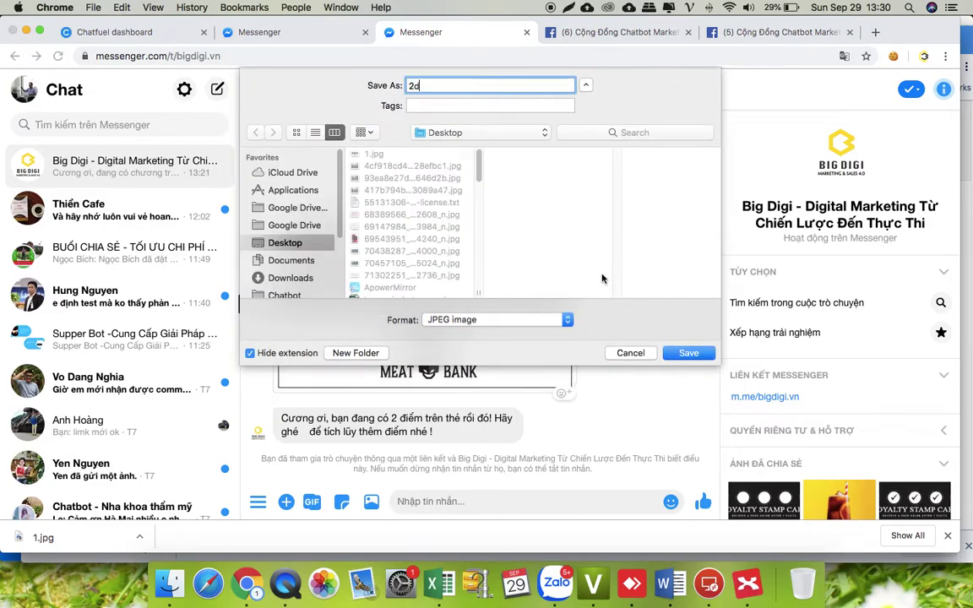
{"action": "left_click", "coordinate": [689, 352]}
- Look through the rest of the Messenger conversation and the Facebook group for other loyalty card images
{"action": "scroll", "coordinate": [511, 295], "scroll_direction": "up", "scroll_amount": 10}
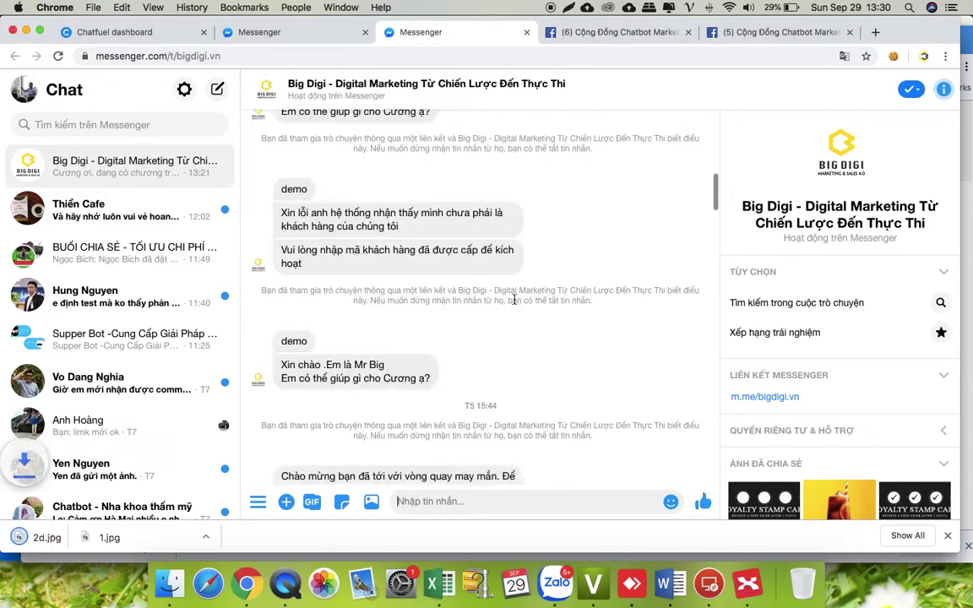
{"action": "scroll", "coordinate": [511, 296], "scroll_direction": "up", "scroll_amount": 5}
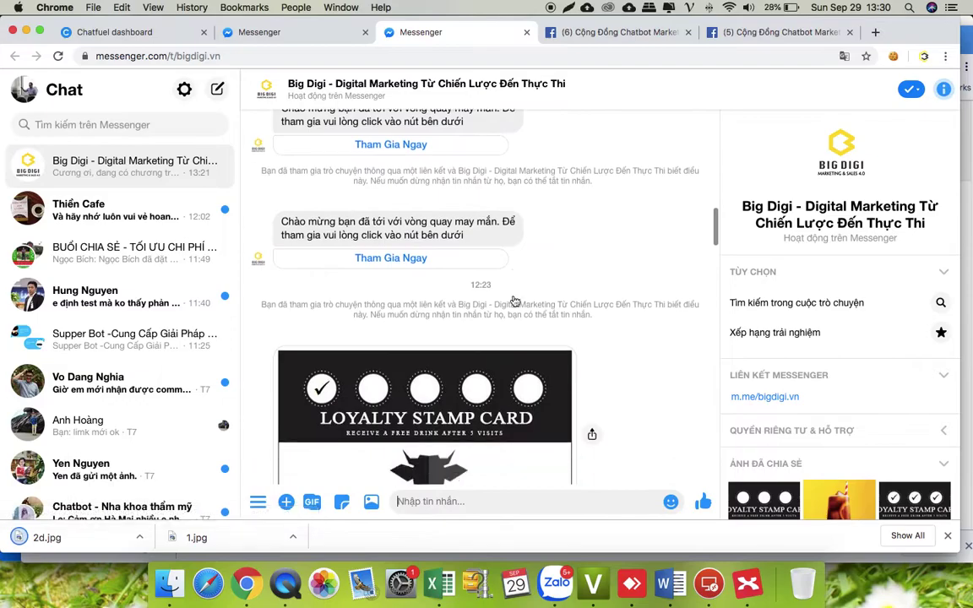
{"action": "scroll", "coordinate": [515, 300], "scroll_direction": "down", "scroll_amount": 10}
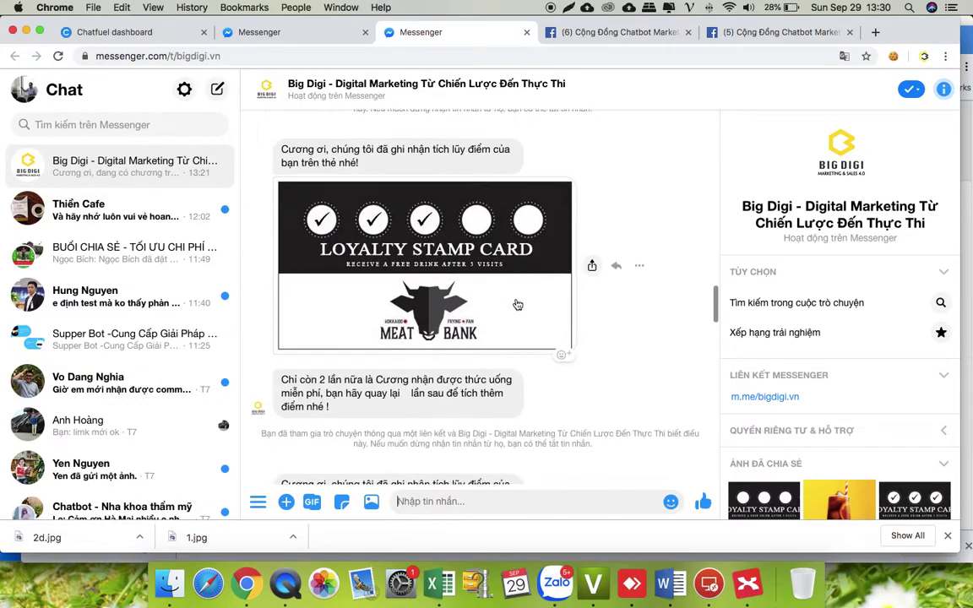
{"action": "scroll", "coordinate": [518, 304], "scroll_direction": "down", "scroll_amount": 15}
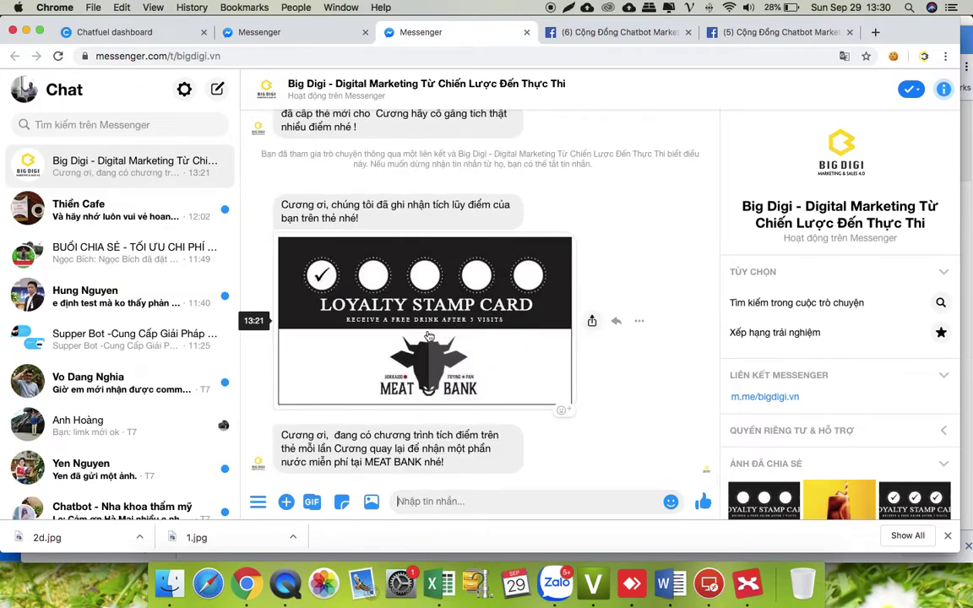
{"action": "scroll", "coordinate": [524, 254], "scroll_direction": "up", "scroll_amount": 15}
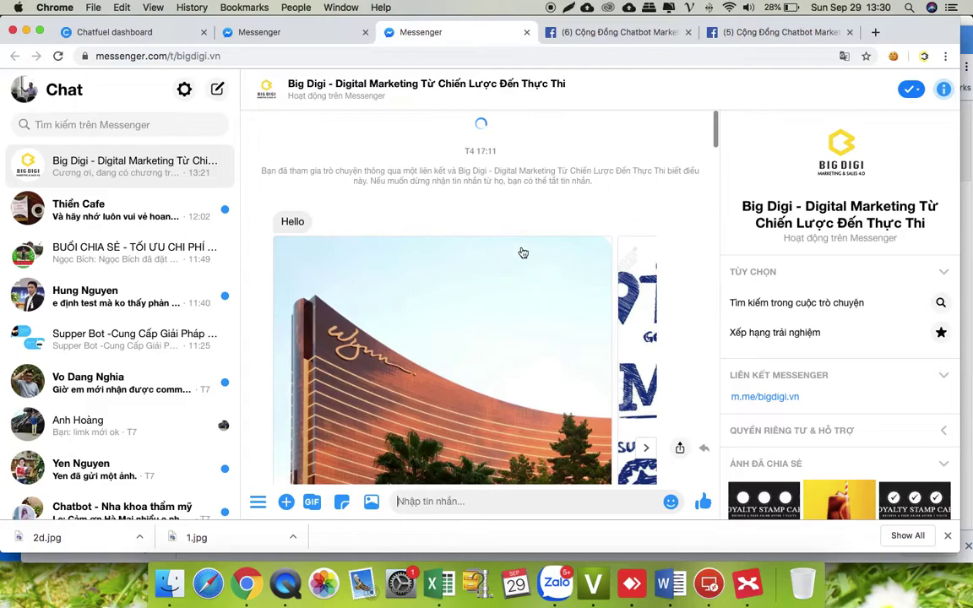
{"action": "scroll", "coordinate": [529, 258], "scroll_direction": "up", "scroll_amount": 10}
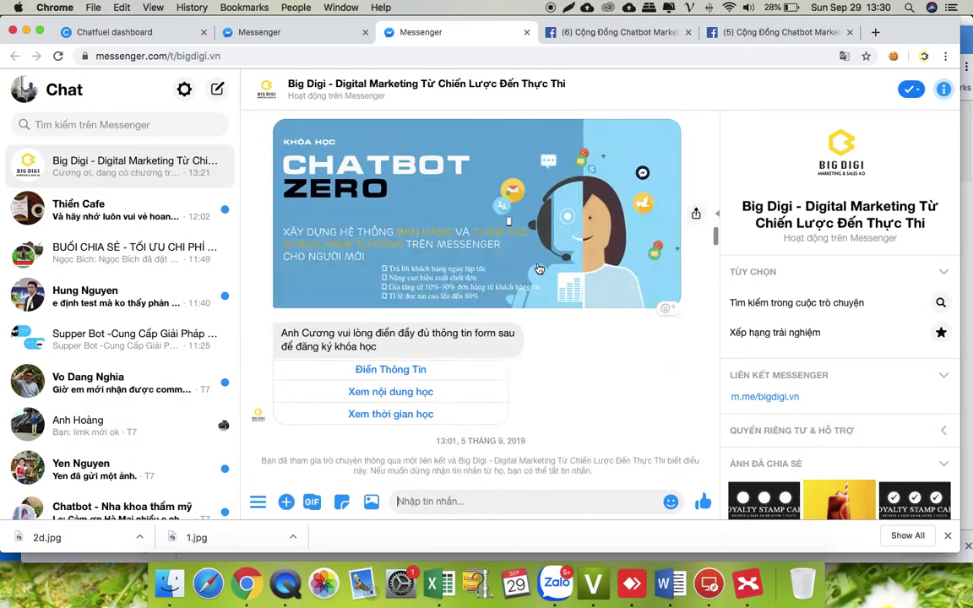
{"action": "scroll", "coordinate": [533, 267], "scroll_direction": "down", "scroll_amount": 15}
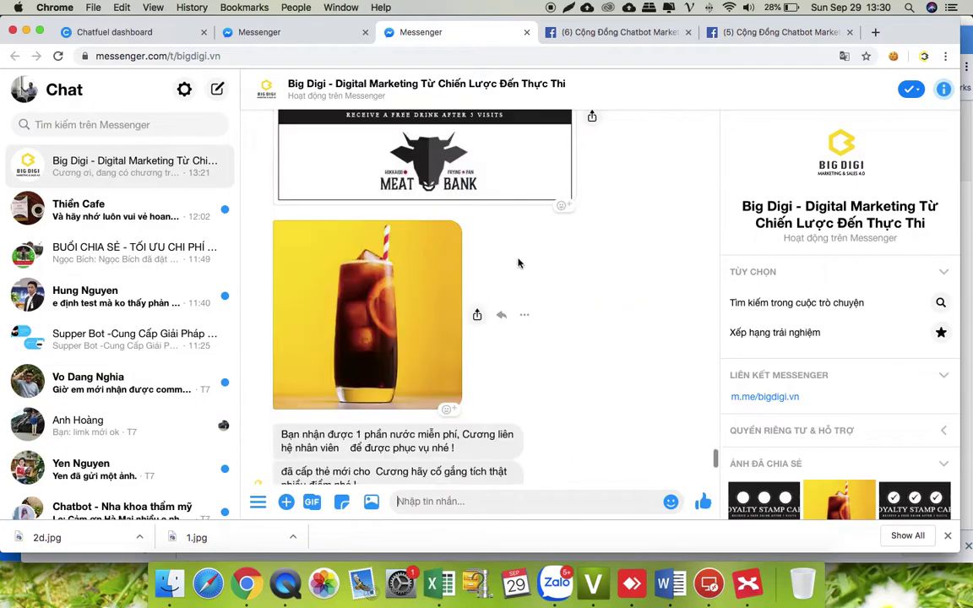
{"action": "left_click", "coordinate": [760, 33]}
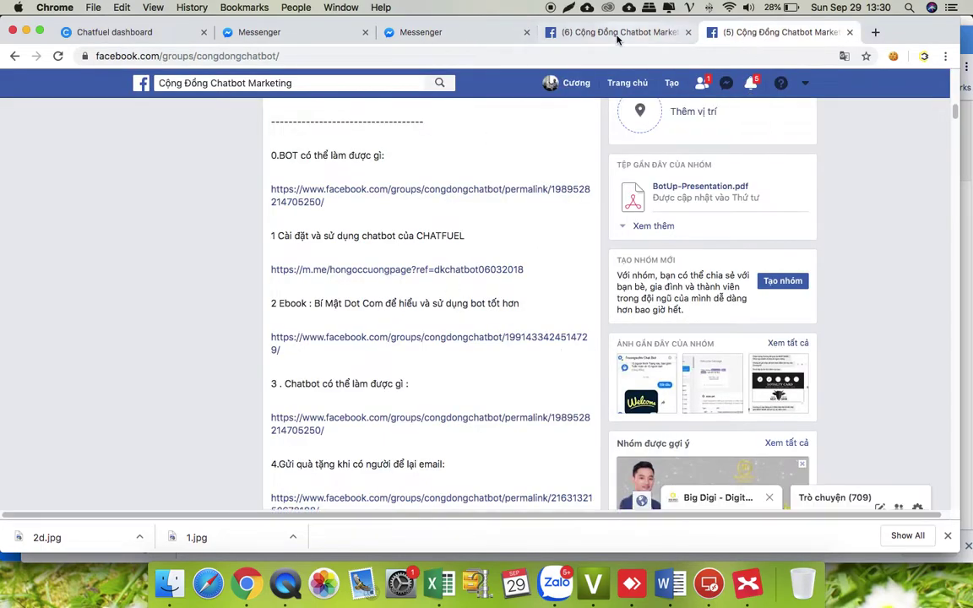
- Return to the Chatfuel dashboard and upload 1.jpg into the image element of the 1diem.1 block
{"action": "left_click", "coordinate": [169, 34]}
{"action": "left_click", "coordinate": [476, 342]}
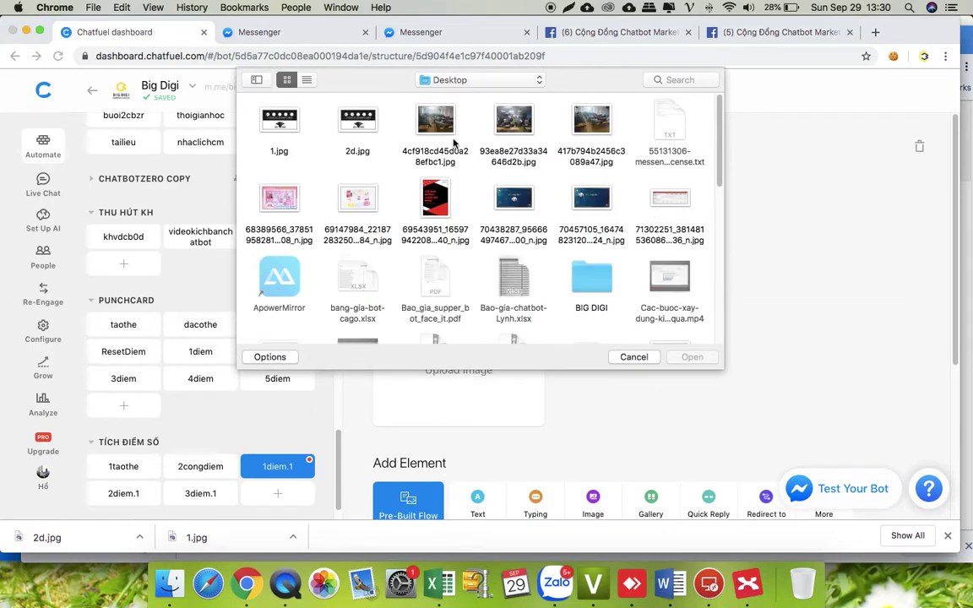
{"action": "left_click", "coordinate": [285, 129]}
{"action": "left_click", "coordinate": [694, 357]}
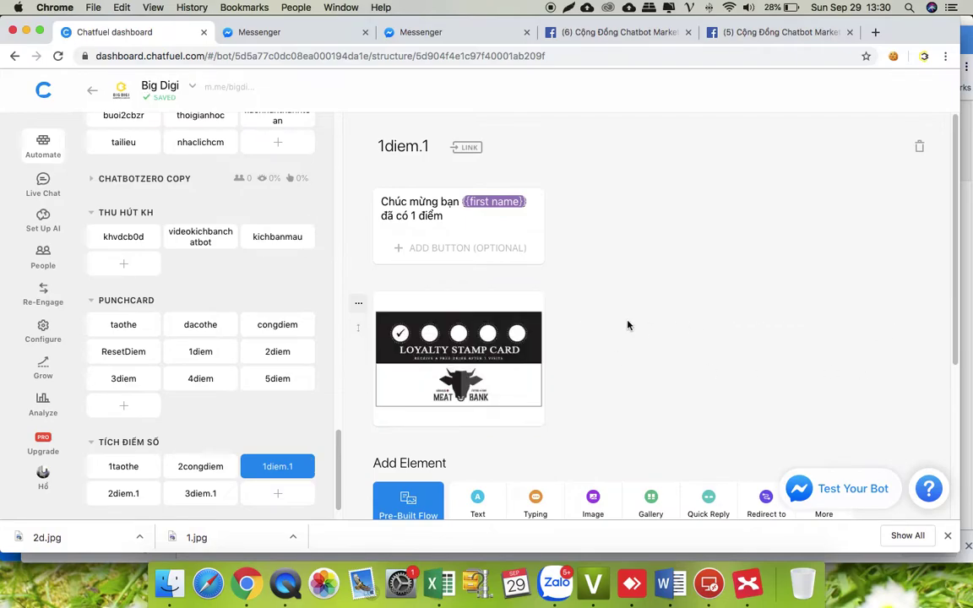
{"action": "scroll", "coordinate": [628, 325], "scroll_direction": "down", "scroll_amount": 2}
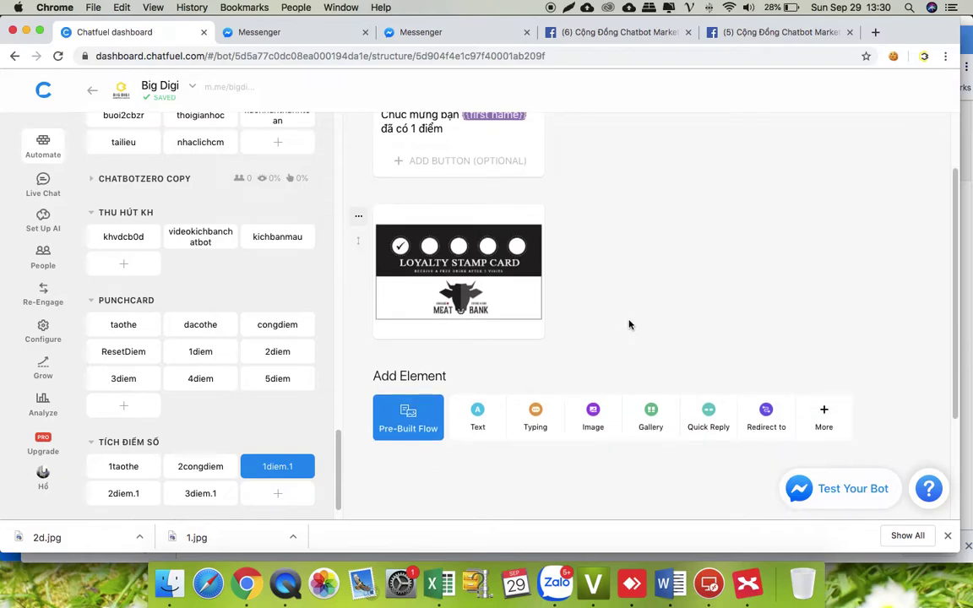
- Add a text element reading "Chúc mừng đạt 2 điểm" to the 2diem.1 block
{"action": "left_click", "coordinate": [118, 497]}
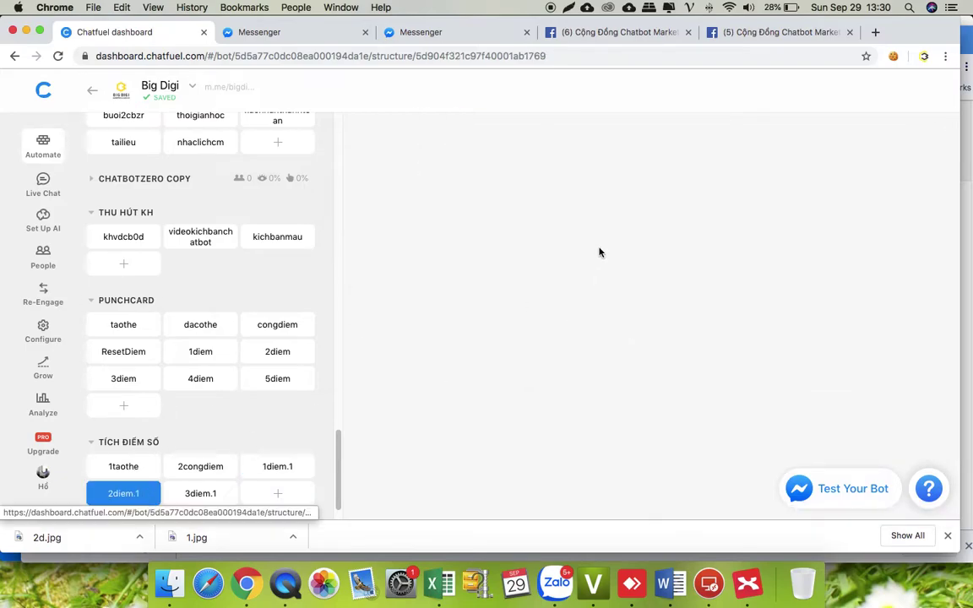
{"action": "left_click", "coordinate": [476, 228]}
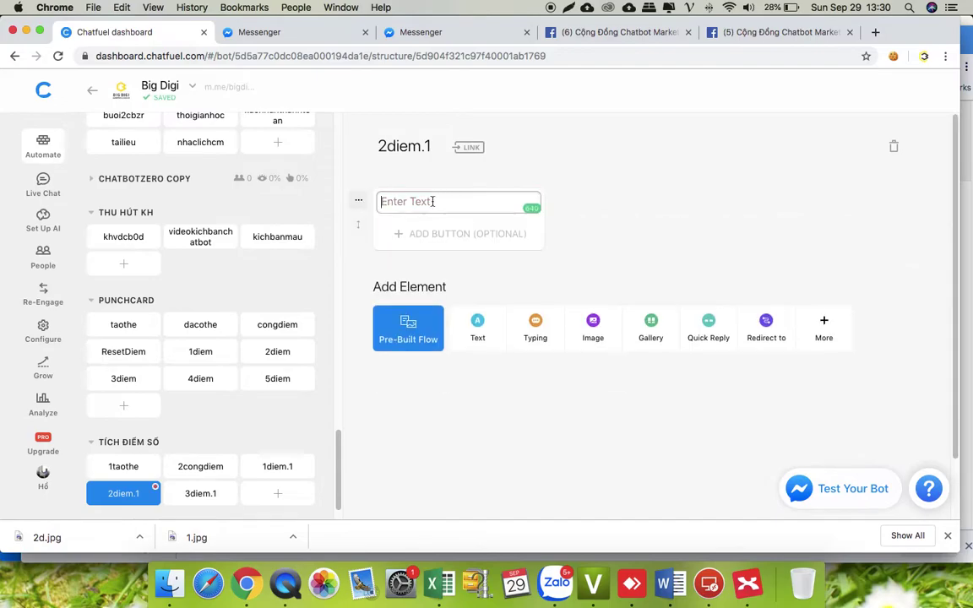
{"action": "type", "text": "Chu"}
{"action": "key", "text": "BackSpace"}
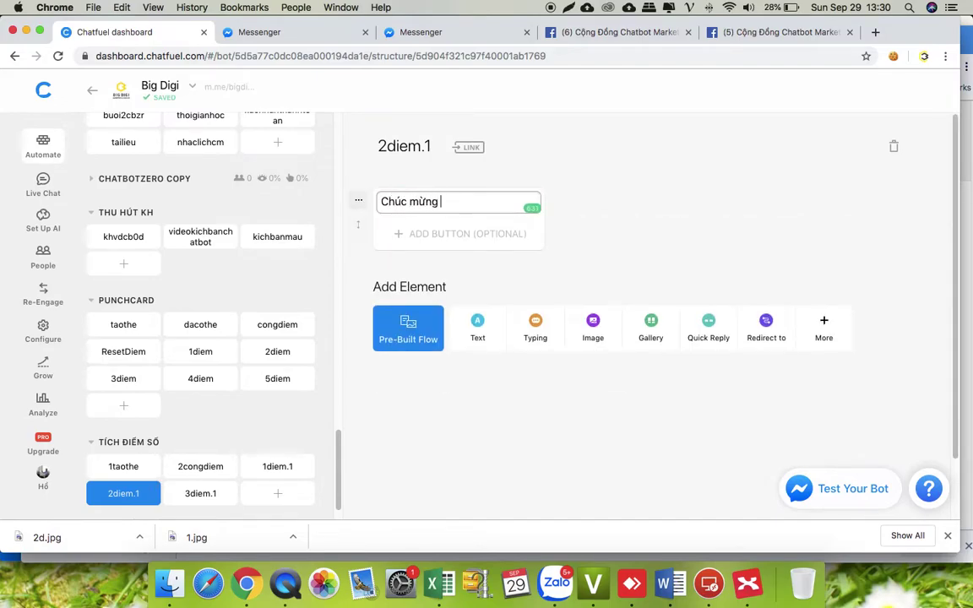
{"action": "type", "text": "úc mừng đajt"}
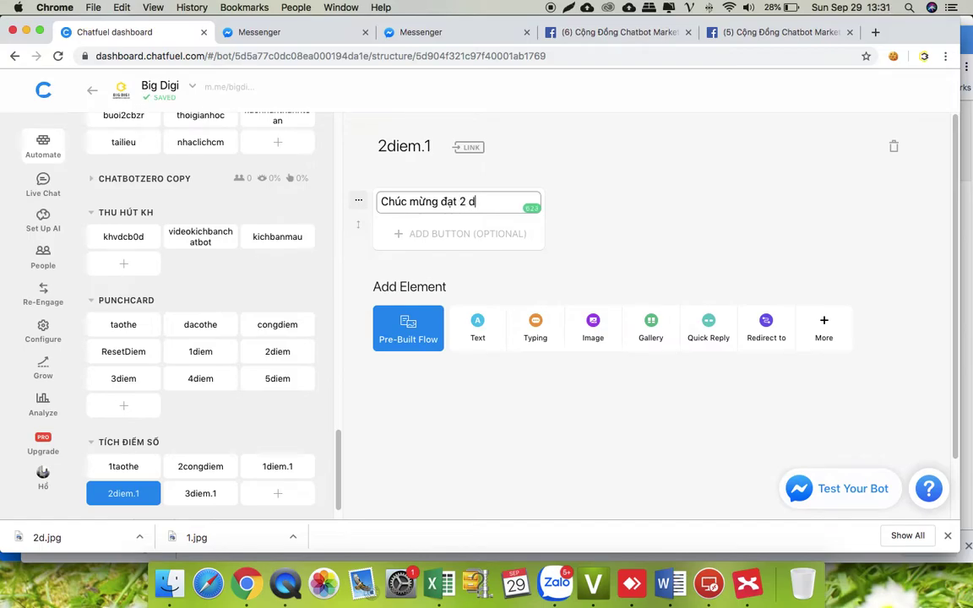
{"action": "left_click", "coordinate": [603, 215]}
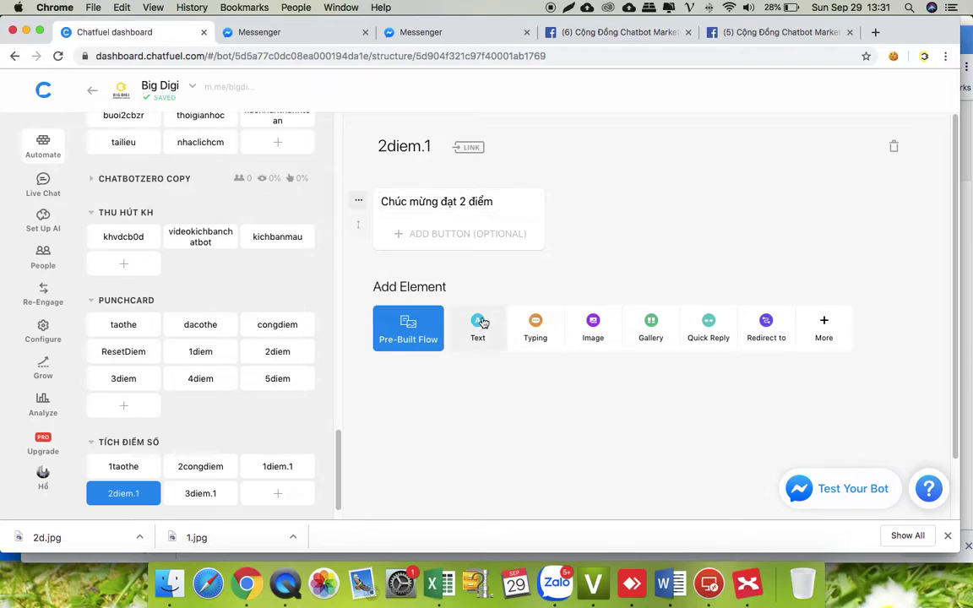
- Add an image element below the text in the 2diem.1 block and upload 2d.jpg into it
{"action": "left_click", "coordinate": [592, 330]}
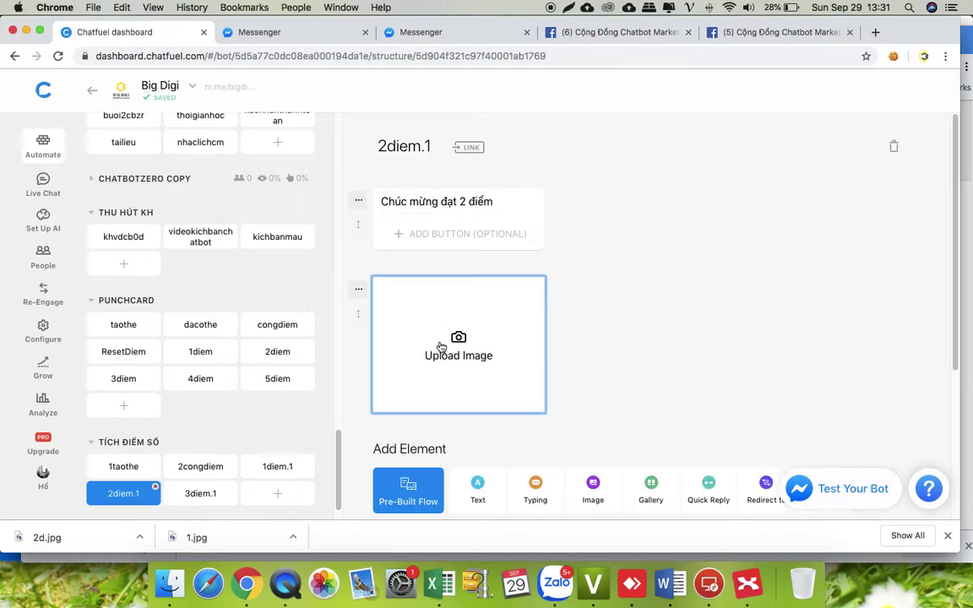
{"action": "left_click", "coordinate": [459, 342]}
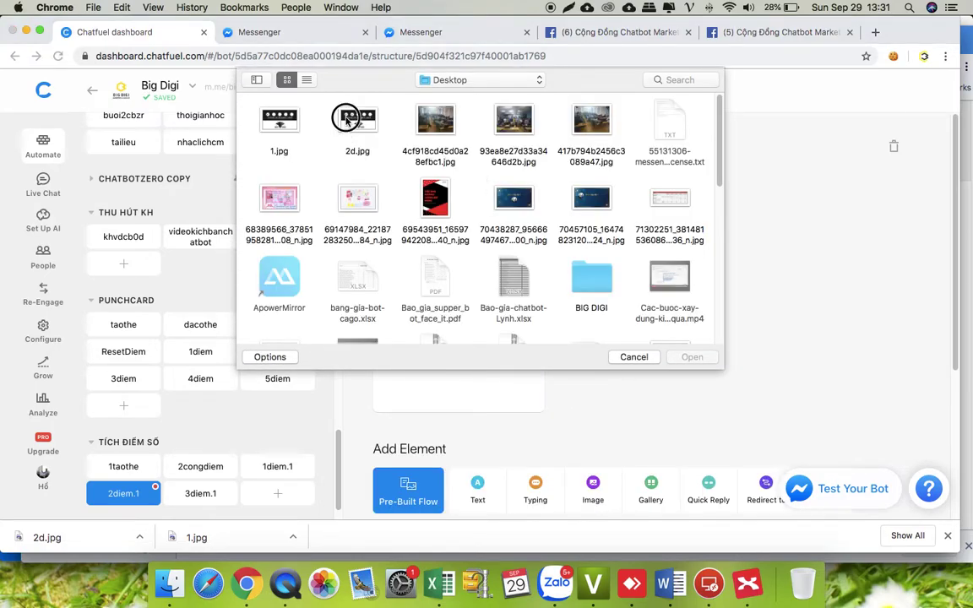
{"action": "double_click", "coordinate": [347, 120]}
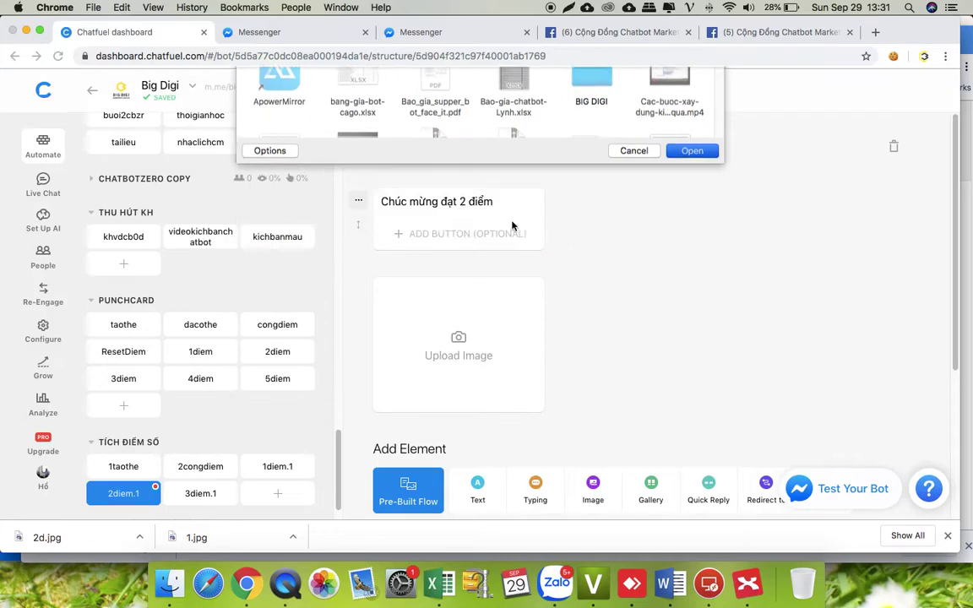
- Add a second text element below the card image reading "Cố lên nhé , 1 điểm nữa thôi sẽ có quà"
{"action": "left_click", "coordinate": [496, 491]}
{"action": "type", "text": "Có"}
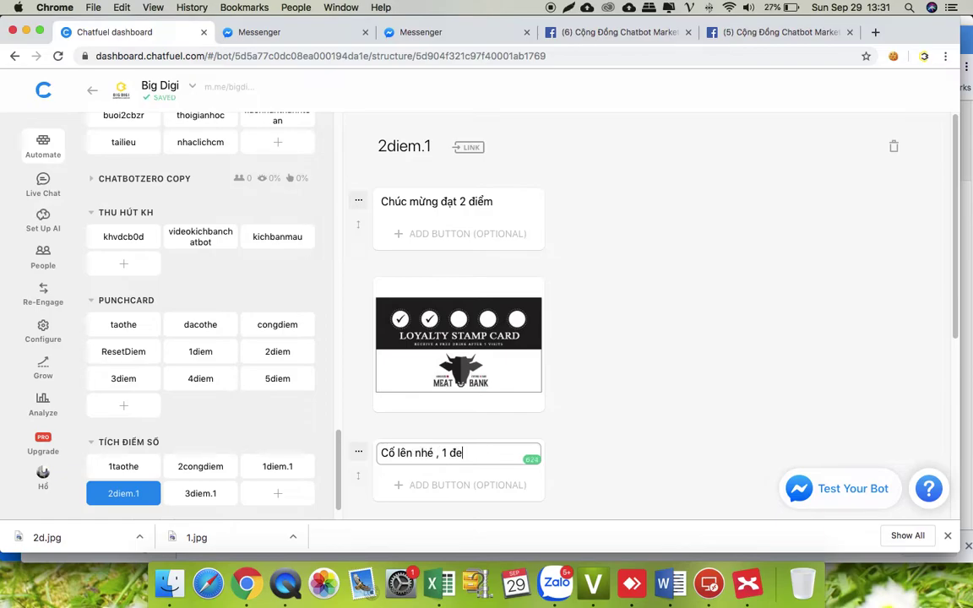
{"action": "type", "text": "d"}
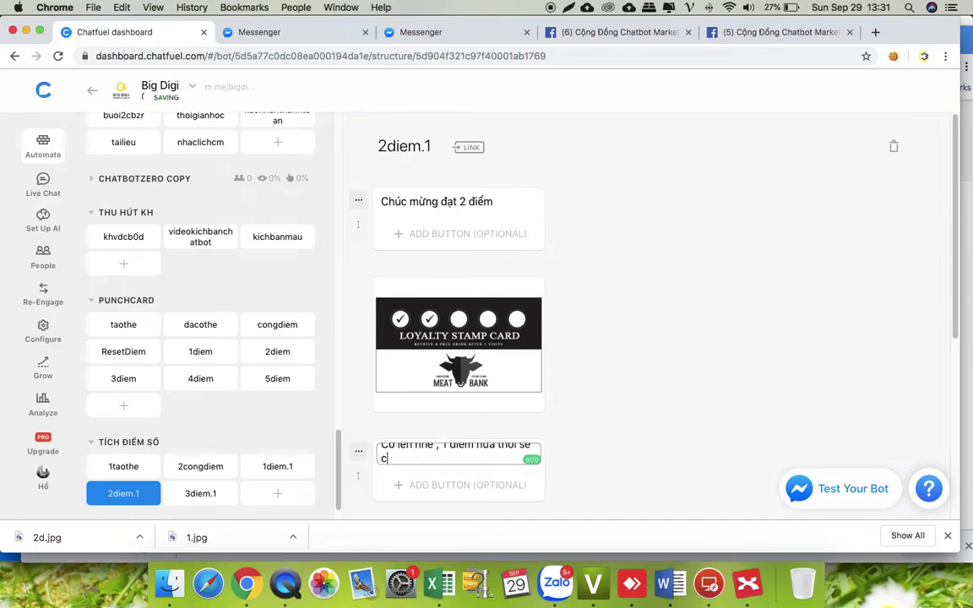
{"action": "type", "text": "có"}
{"action": "type", "text": " quad"}
{"action": "key", "text": "BackSpace"}
{"action": "type", "text": "f"}
{"action": "left_click", "coordinate": [702, 331]}
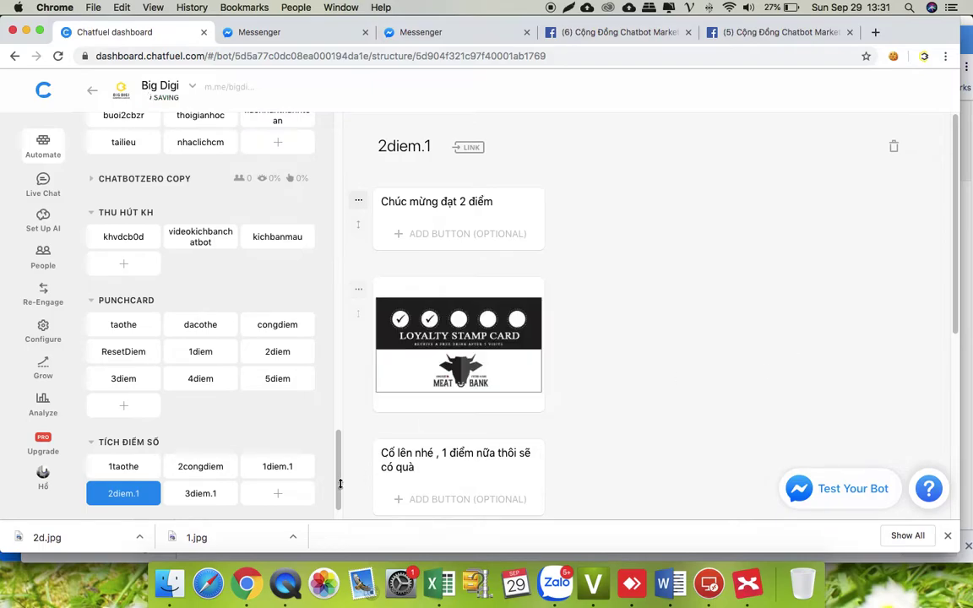
- Add a text element reading "Chúc mừng" to the 3diem.1 block
{"action": "left_click", "coordinate": [194, 492]}
{"action": "left_click", "coordinate": [478, 234]}
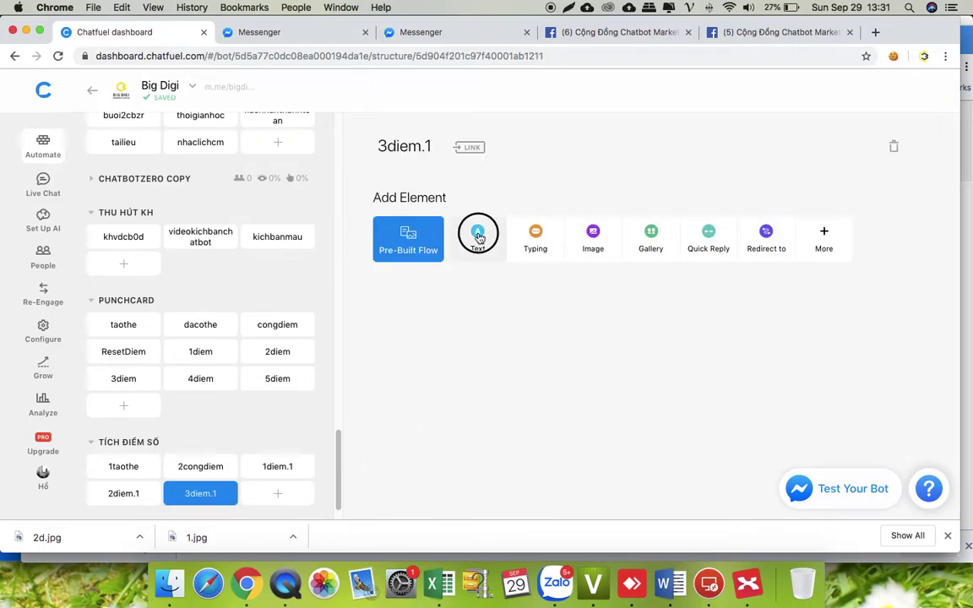
{"action": "type", "text": "Chúc mừng"}
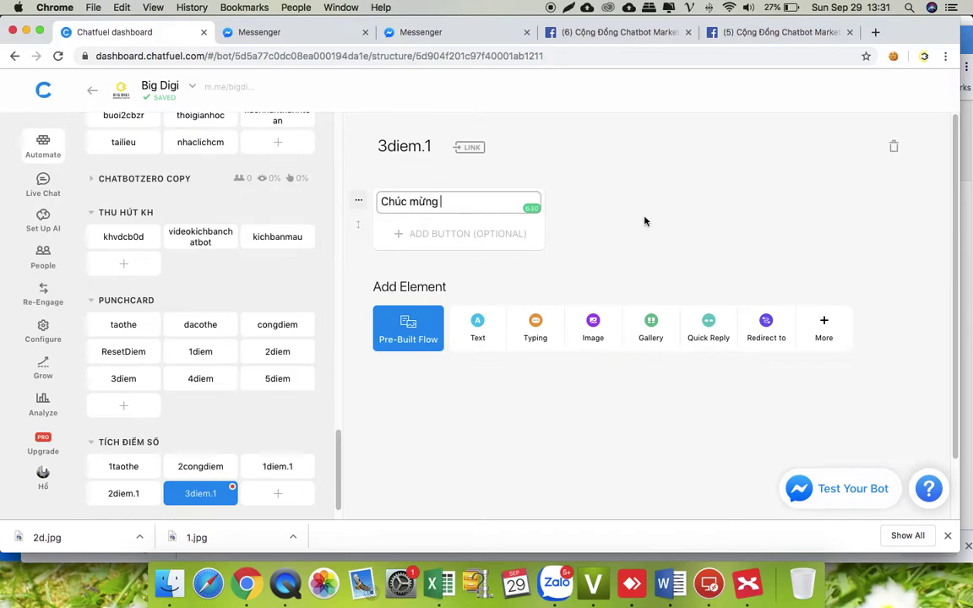
- Add an image element below the text in the 3diem.1 block and upload the-tich-diem.png into it
{"action": "left_click", "coordinate": [593, 326]}
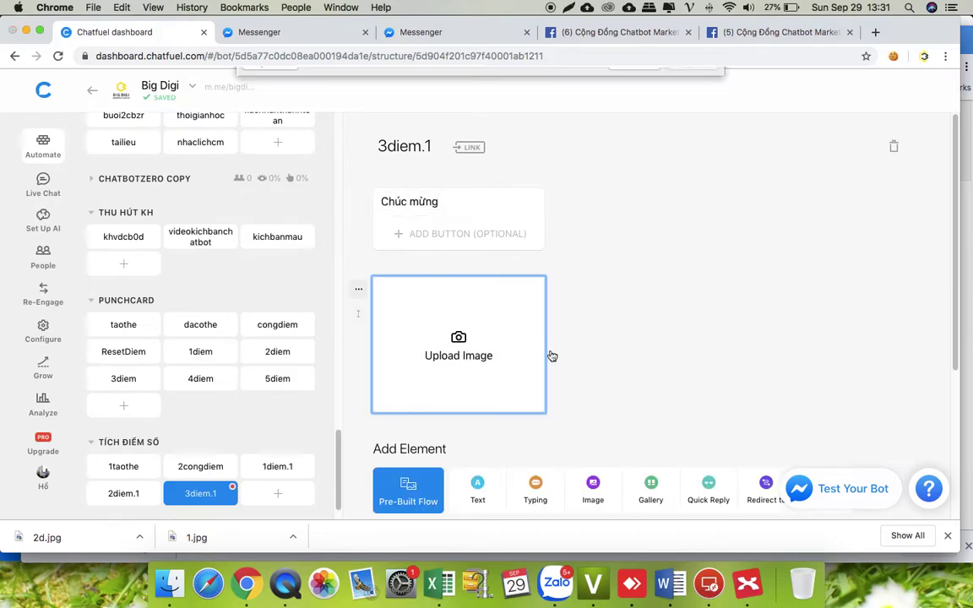
{"action": "left_click", "coordinate": [553, 356]}
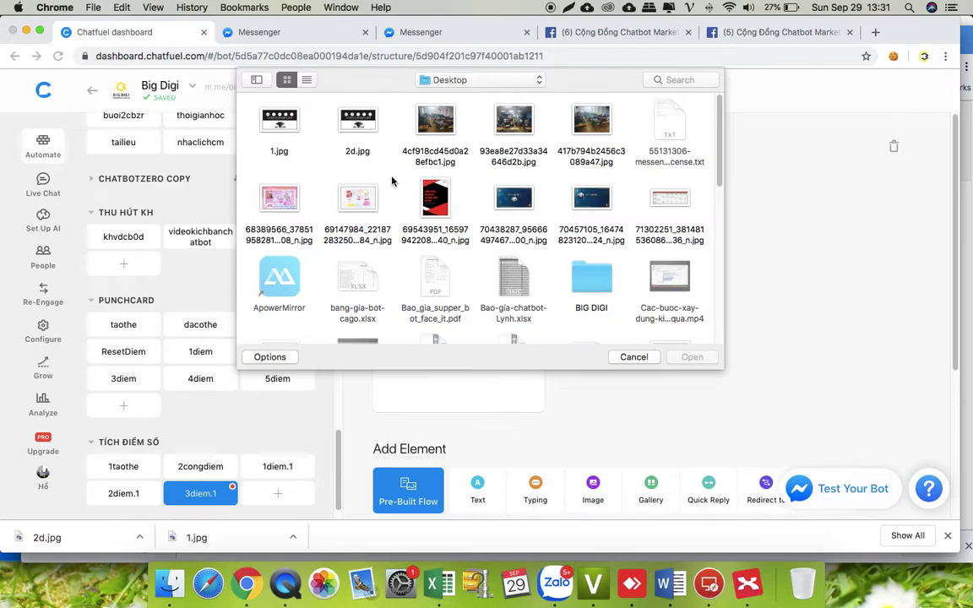
{"action": "scroll", "coordinate": [386, 162], "scroll_direction": "down", "scroll_amount": 10}
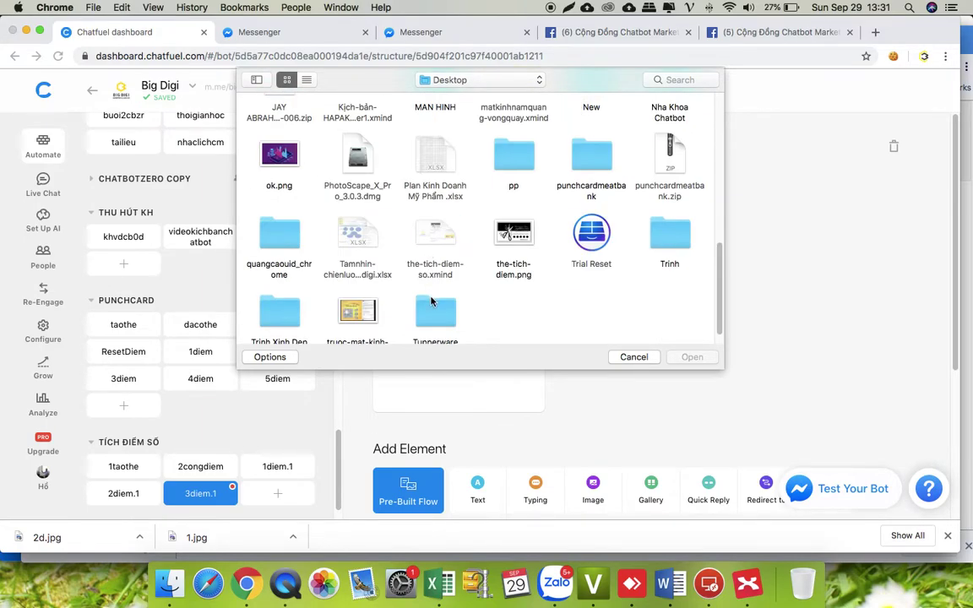
{"action": "left_click", "coordinate": [512, 249]}
{"action": "left_click", "coordinate": [692, 356]}
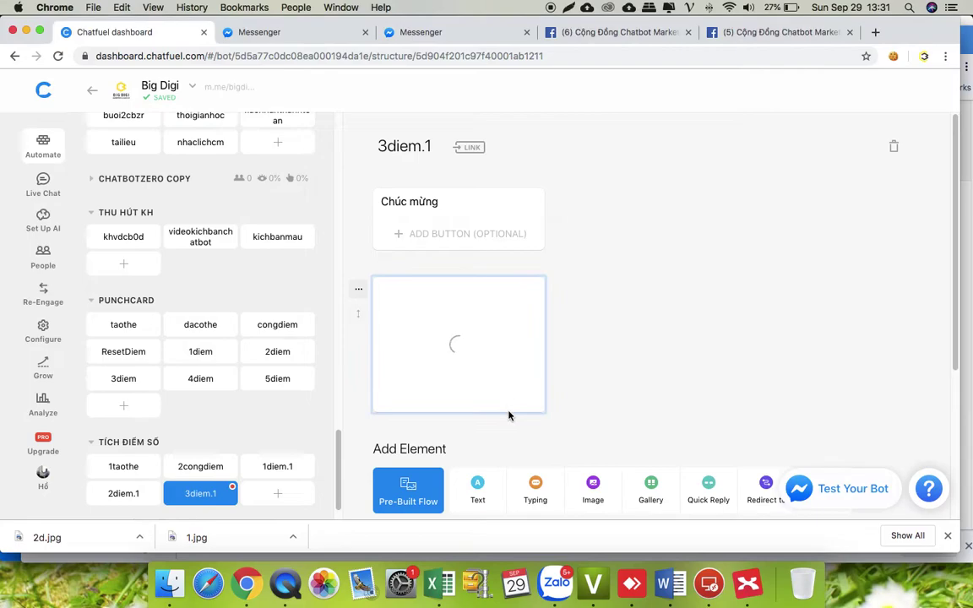
- Add a second text element below the image in 3diem.1 reading "Chúc mừng .Phần quà của bạn kà ....."
{"action": "left_click", "coordinate": [486, 475]}
{"action": "type", "text": "Ch"}
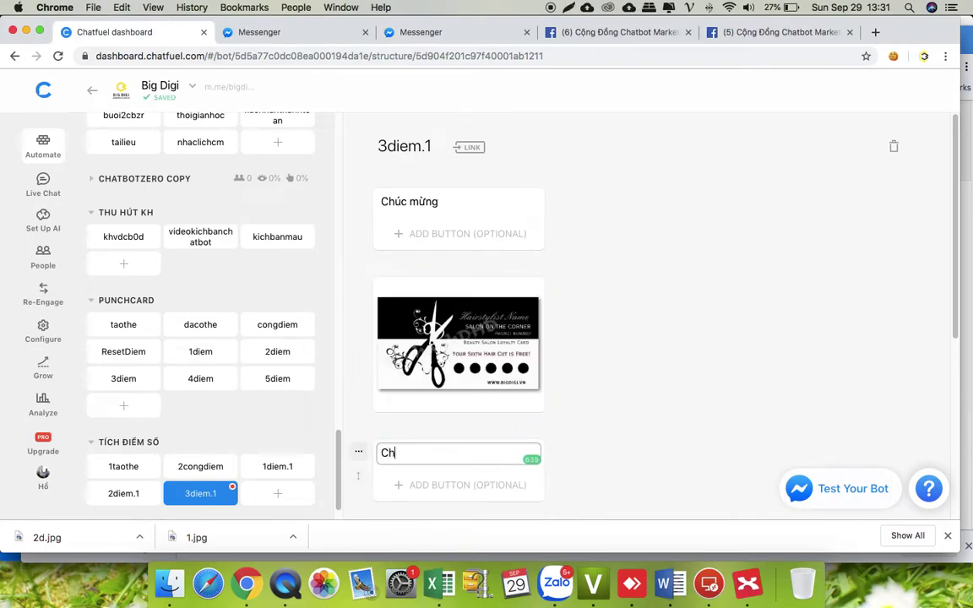
{"action": "type", "text": "úc mưngf"}
{"action": "left_click", "coordinate": [687, 400]}
{"action": "scroll", "coordinate": [686, 400], "scroll_direction": "down", "scroll_amount": 3}
{"action": "left_click", "coordinate": [476, 324]}
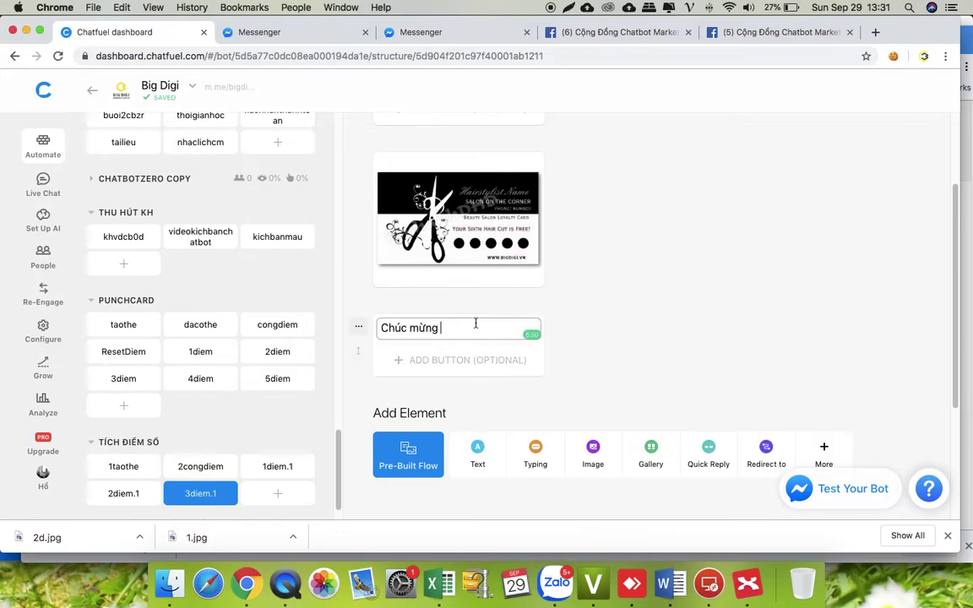
{"action": "type", "text": ".Phần quà của bạn kà"}
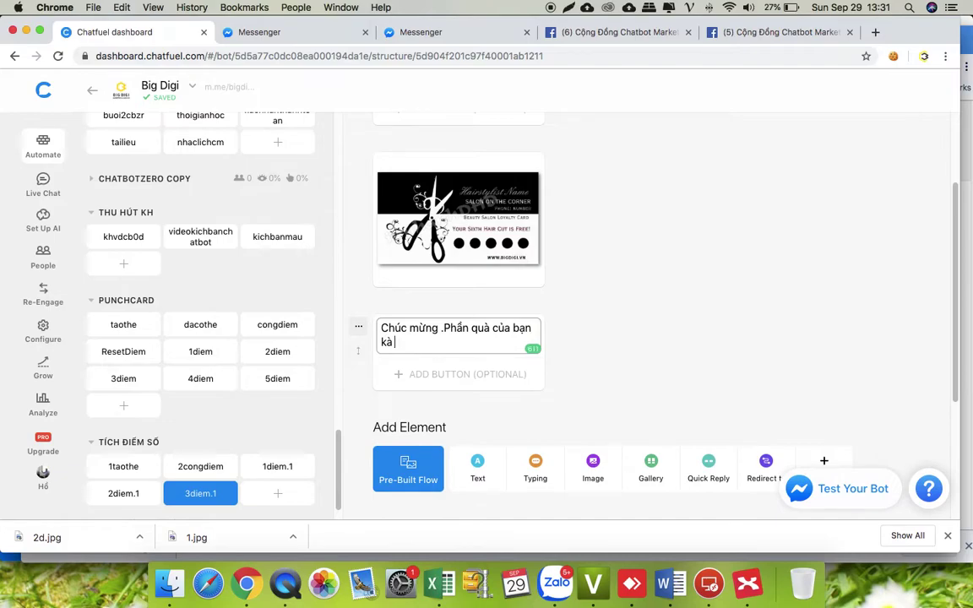
{"action": "left_click", "coordinate": [703, 330]}
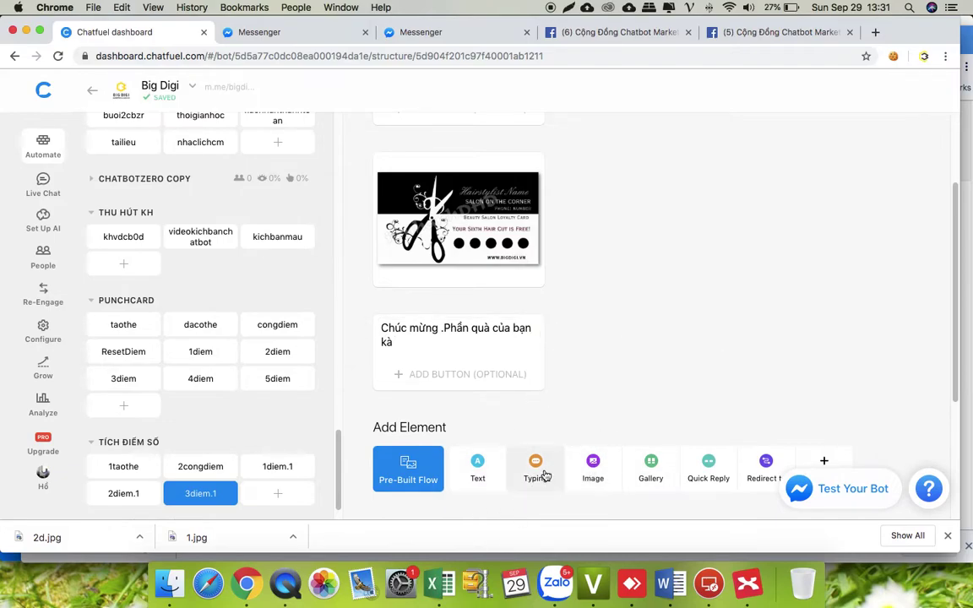
{"action": "left_click", "coordinate": [432, 344]}
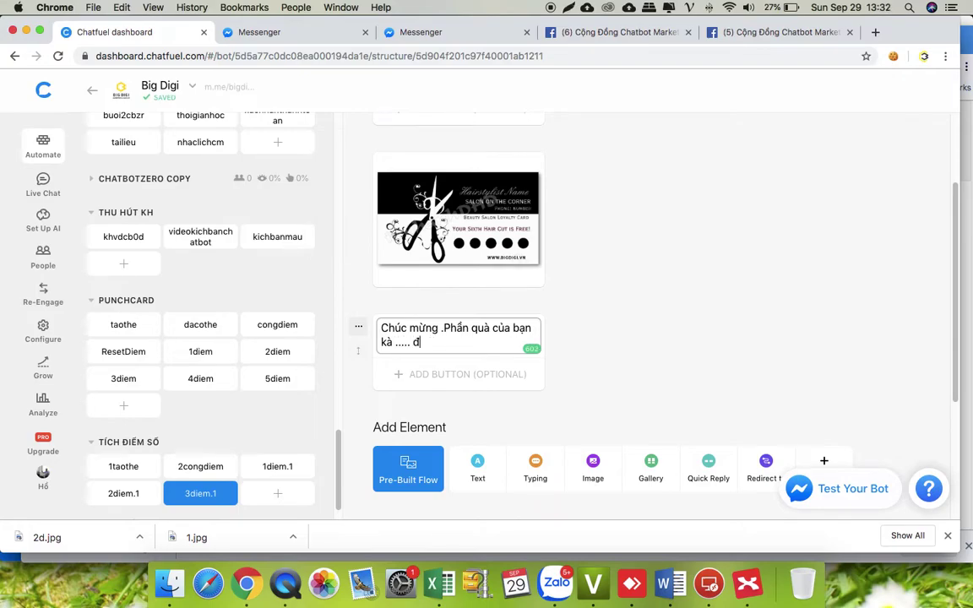
{"action": "left_click", "coordinate": [703, 313]}
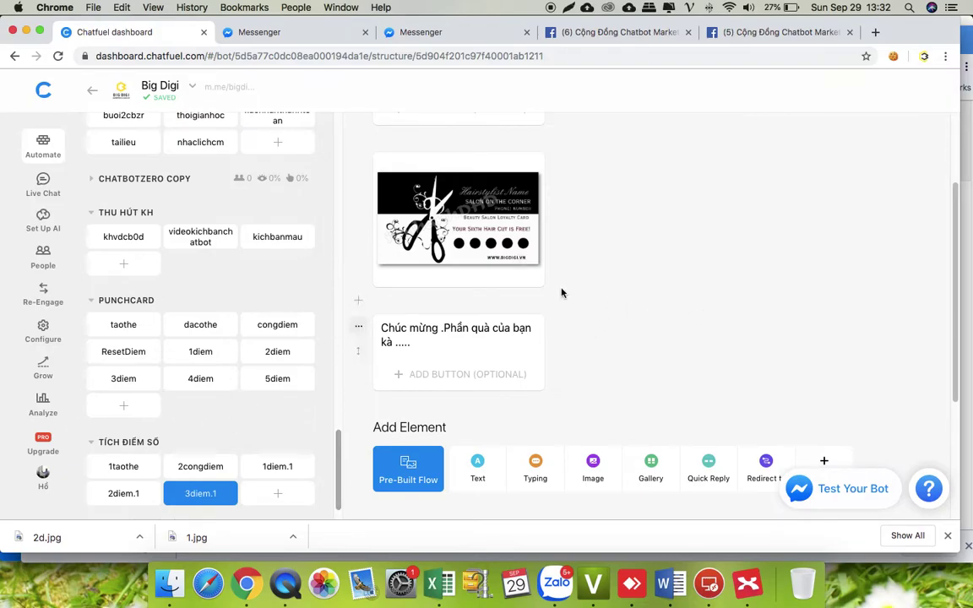
- Review the contents of the 1taothe, 2congdiem, 1diem.1, 2diem.1 and 3diem.1 blocks, including their attributes and redirect conditions
{"action": "scroll", "coordinate": [583, 237], "scroll_direction": "down", "scroll_amount": 1}
{"action": "scroll", "coordinate": [236, 413], "scroll_direction": "down", "scroll_amount": 2}
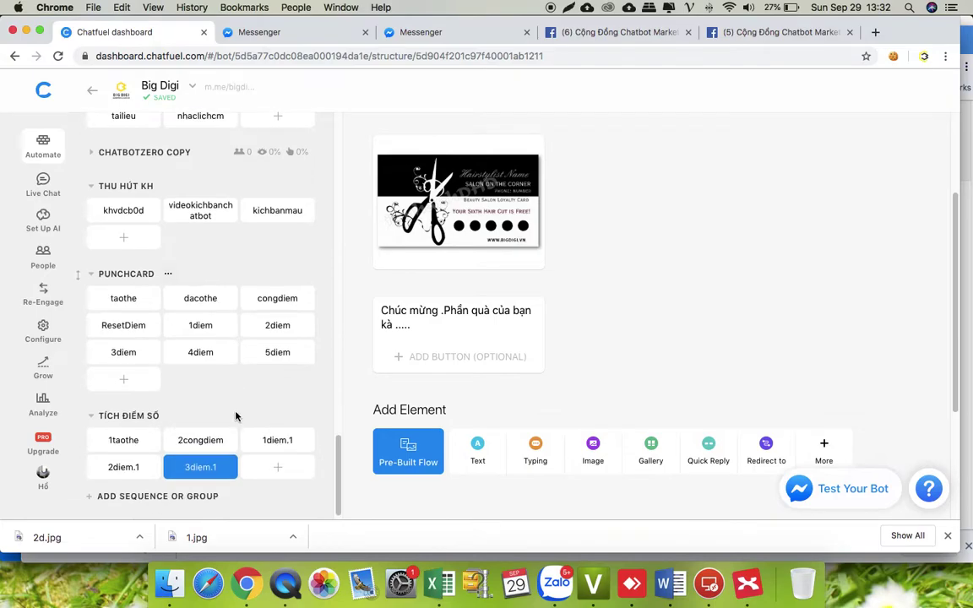
{"action": "left_click", "coordinate": [115, 440]}
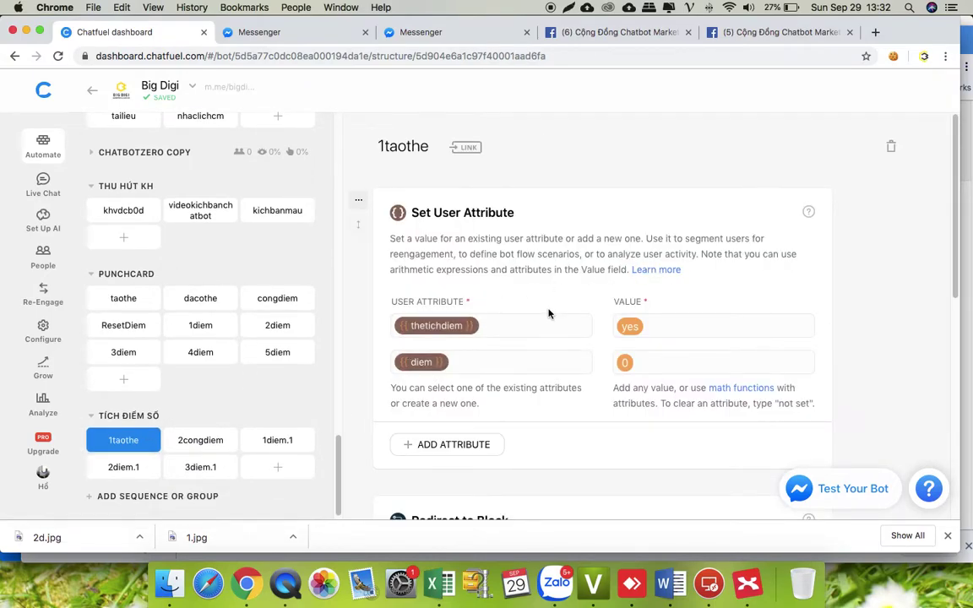
{"action": "left_click", "coordinate": [233, 442]}
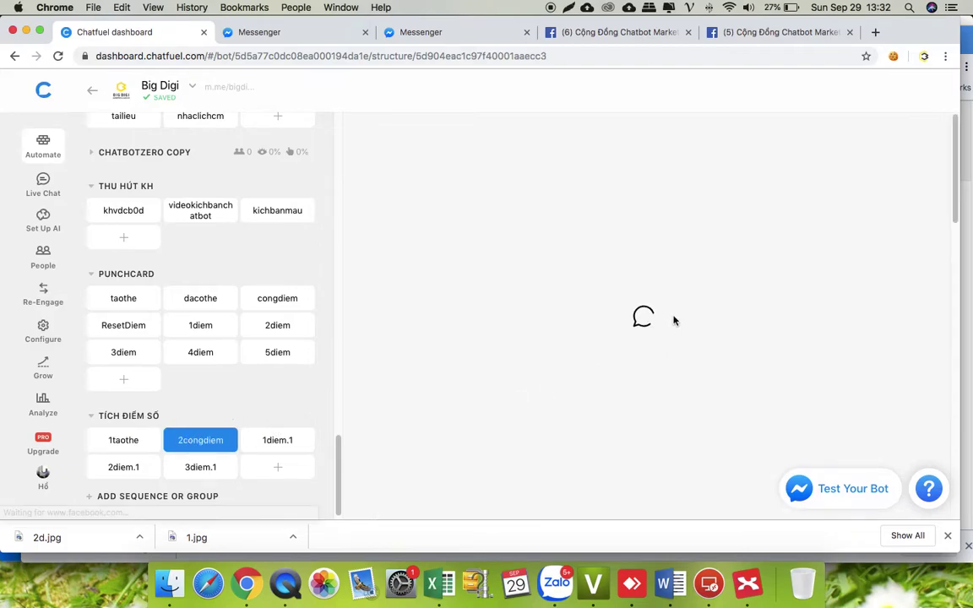
{"action": "scroll", "coordinate": [675, 319], "scroll_direction": "down", "scroll_amount": 5}
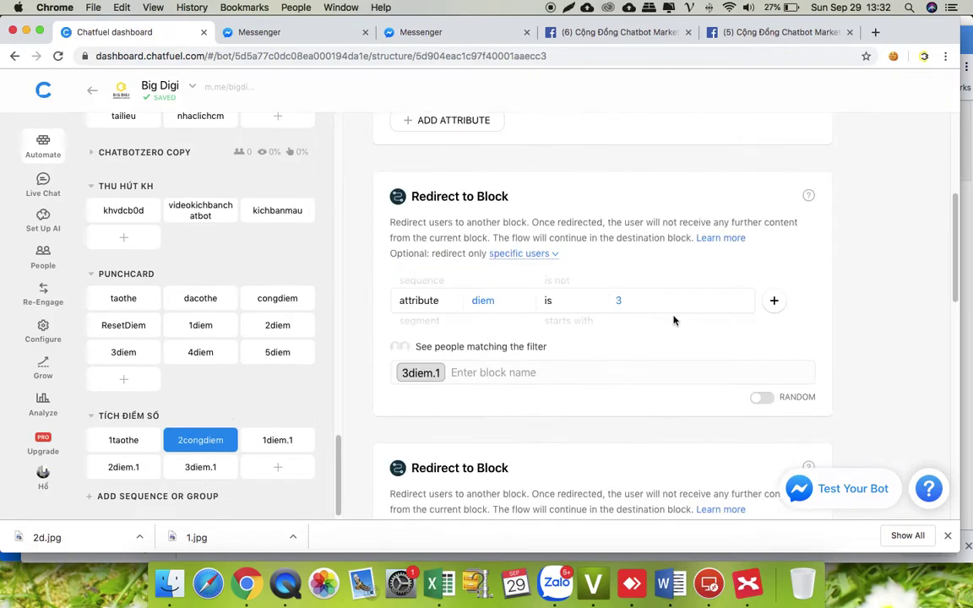
{"action": "scroll", "coordinate": [675, 320], "scroll_direction": "down", "scroll_amount": 2}
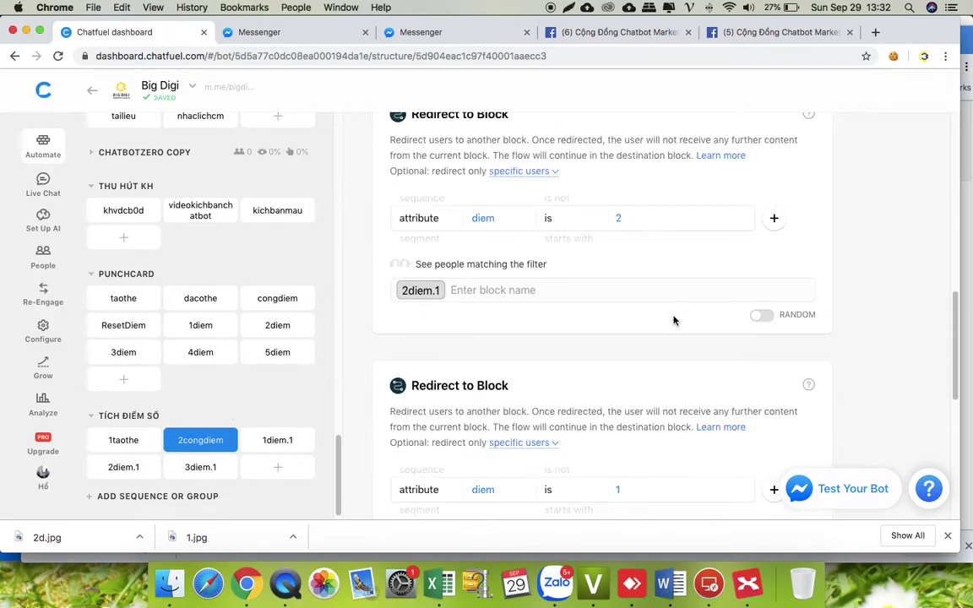
{"action": "left_click", "coordinate": [276, 442]}
{"action": "scroll", "coordinate": [475, 372], "scroll_direction": "down", "scroll_amount": 3}
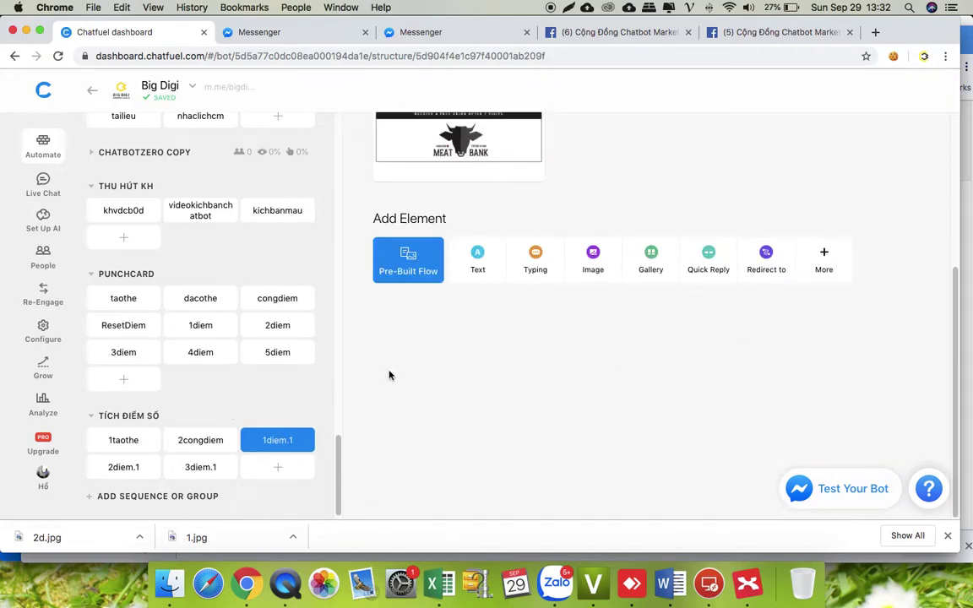
{"action": "left_click", "coordinate": [110, 467]}
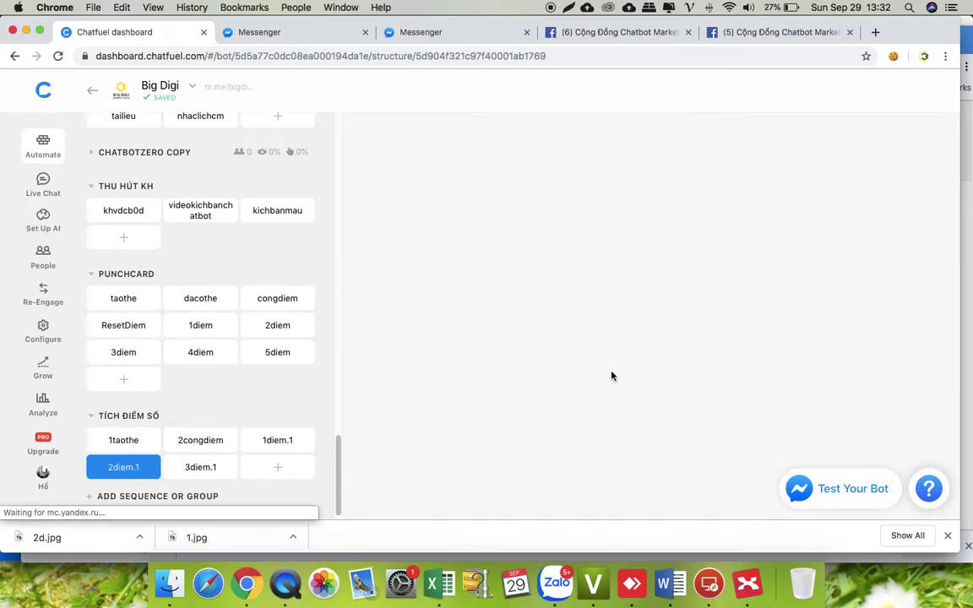
{"action": "left_click", "coordinate": [194, 473]}
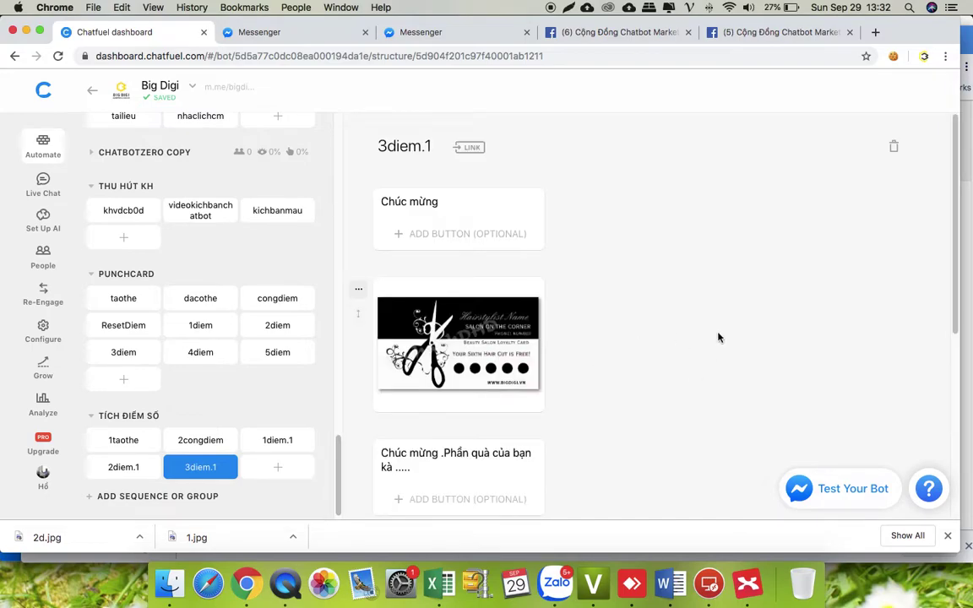
{"action": "left_click", "coordinate": [115, 441]}
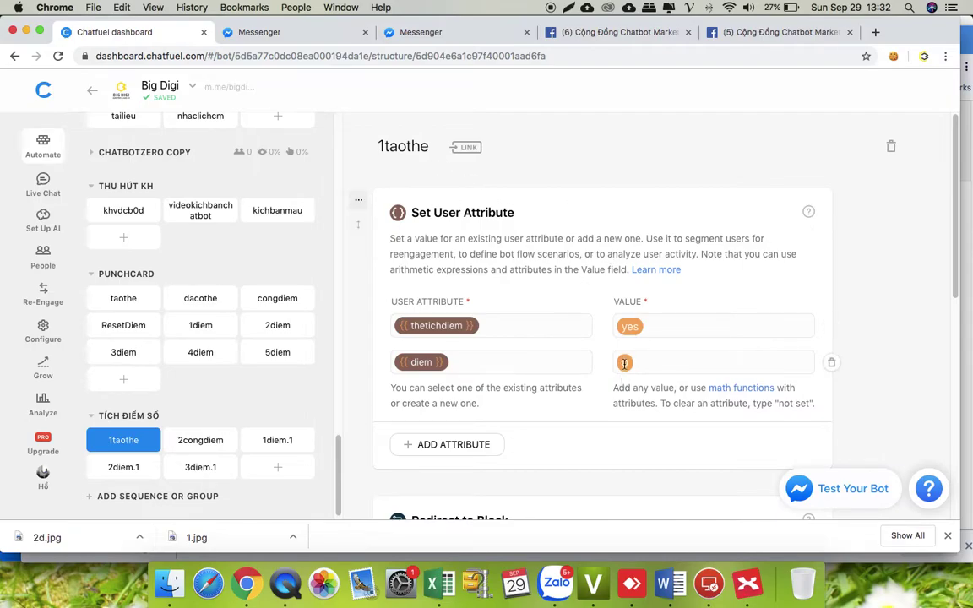
{"action": "scroll", "coordinate": [624, 362], "scroll_direction": "down", "scroll_amount": 1}
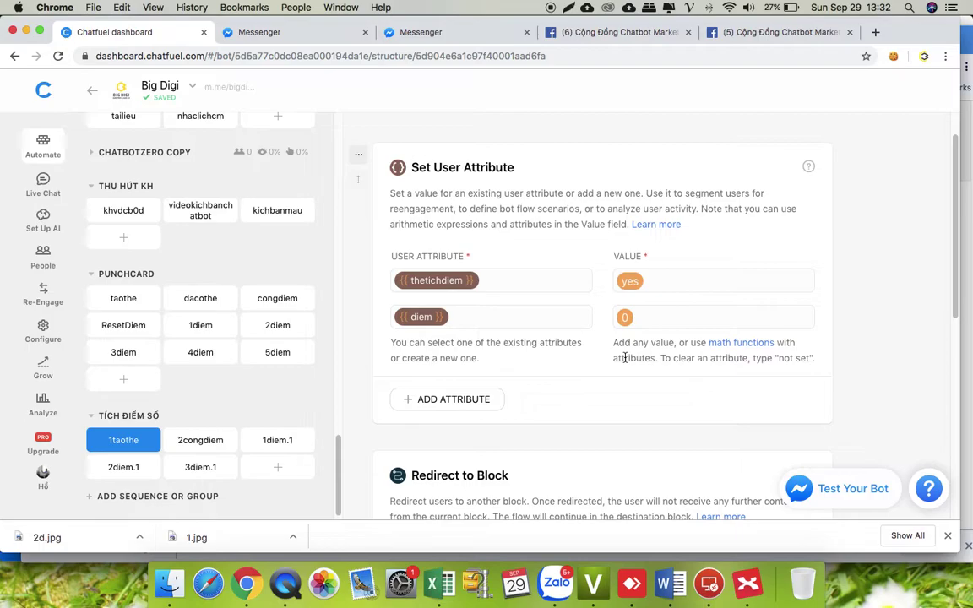
- Create a block named 3.dacothe in the TÍCH ĐIỂM SỐ group and place it directly after 2congdiem
{"action": "left_click", "coordinate": [270, 469]}
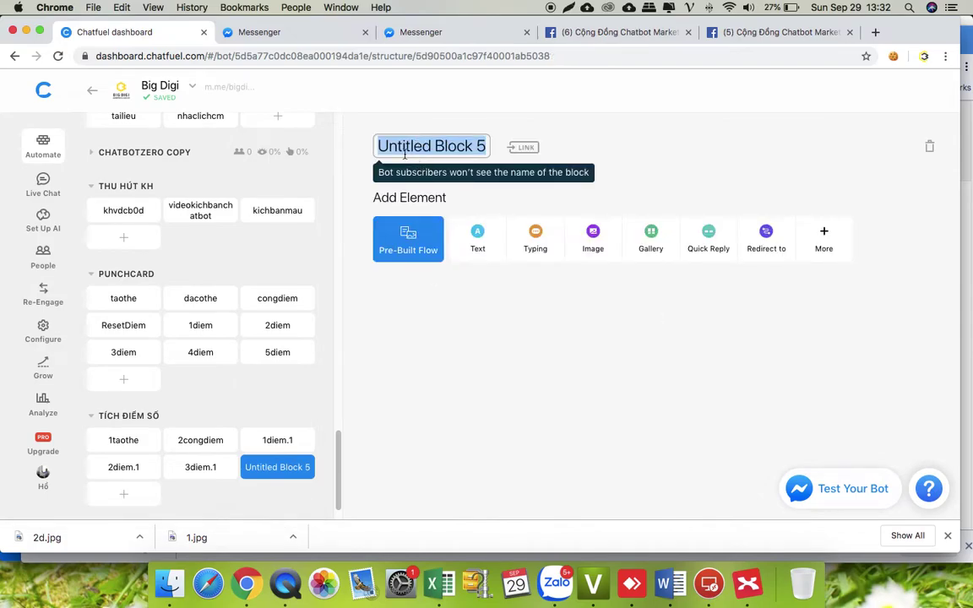
{"action": "type", "text": "3.da"}
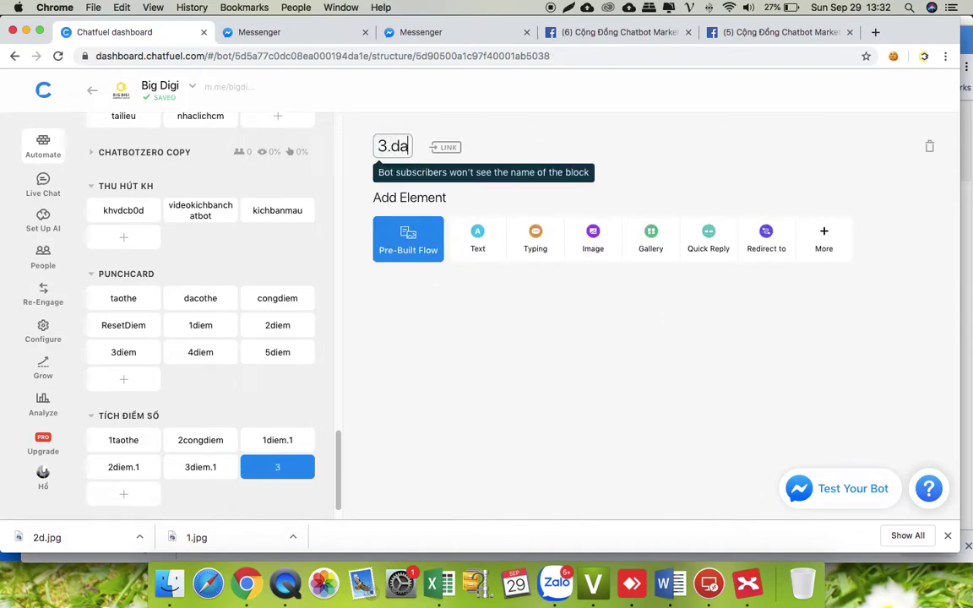
{"action": "type", "text": "cothe"}
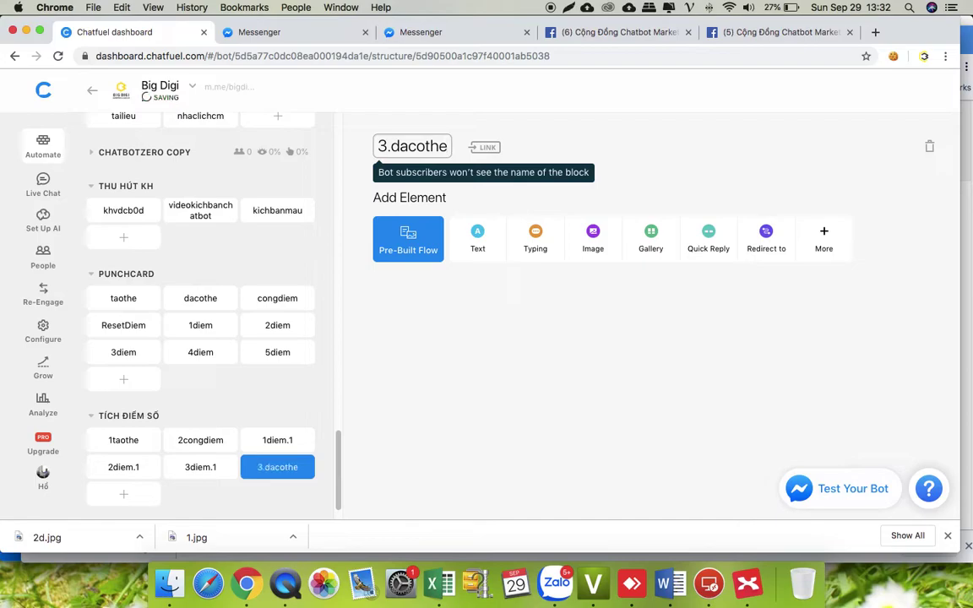
{"action": "left_click", "coordinate": [435, 390]}
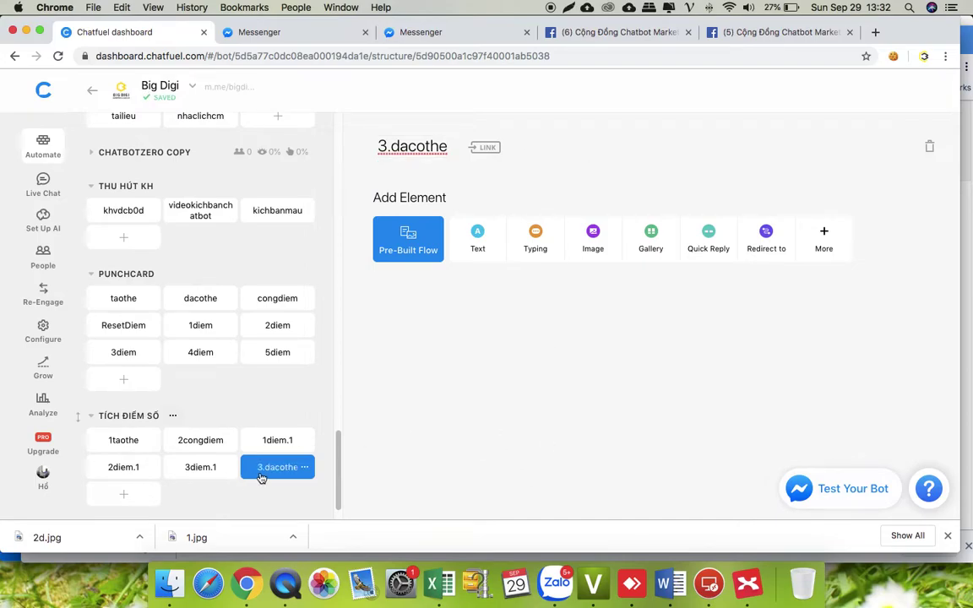
{"action": "left_click_drag", "start_coordinate": [253, 468], "coordinate": [269, 439]}
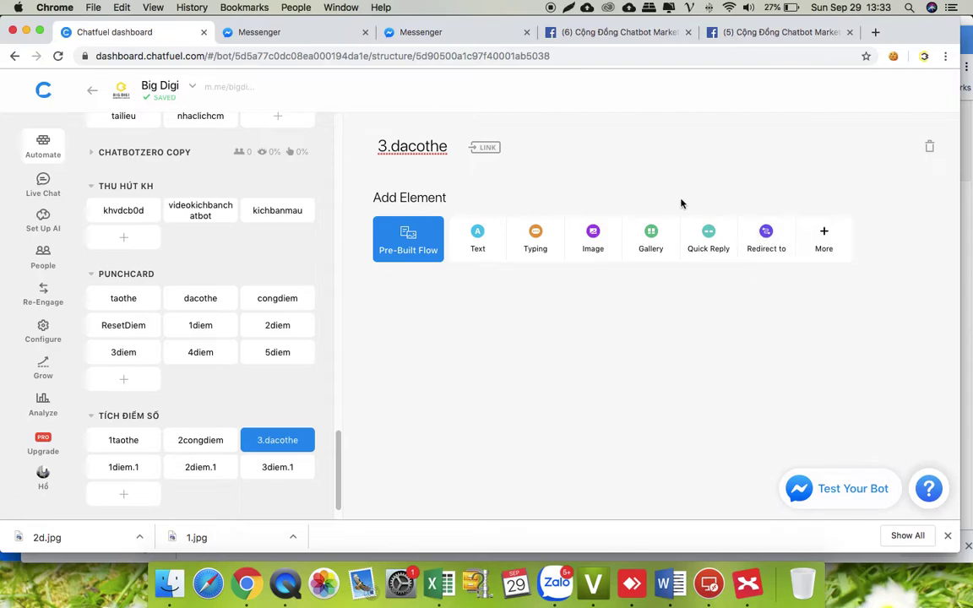
- Add a redirect element to the 3.dacothe block that sends users to the 2congdiem block
{"action": "left_click", "coordinate": [766, 237]}
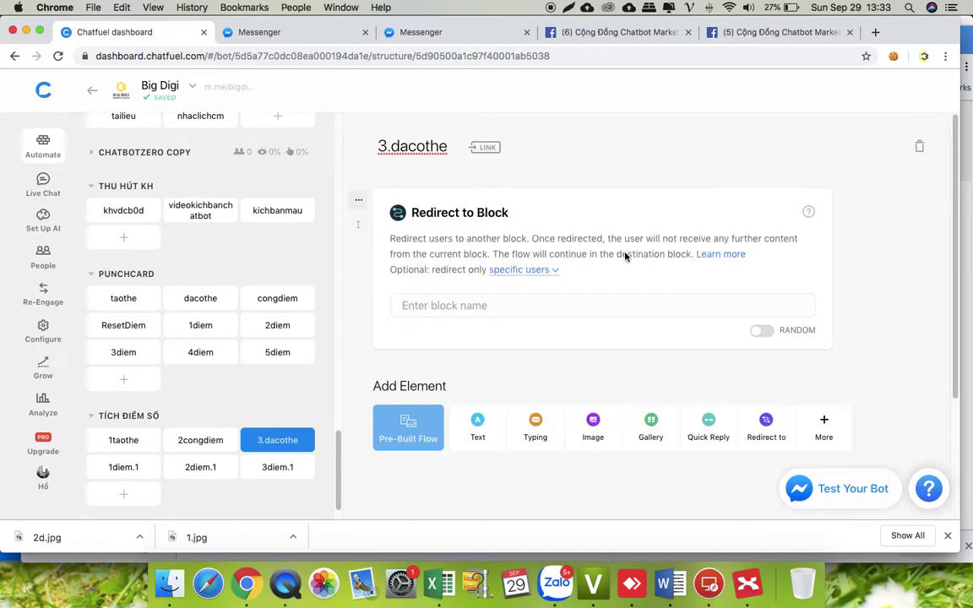
{"action": "left_click", "coordinate": [505, 307]}
{"action": "type", "text": "congd"}
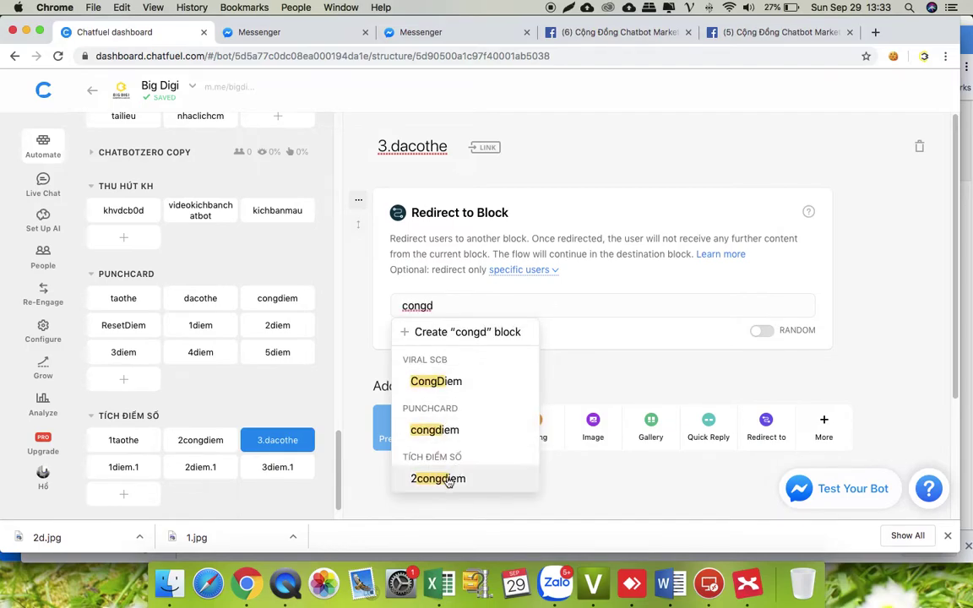
{"action": "left_click", "coordinate": [449, 479]}
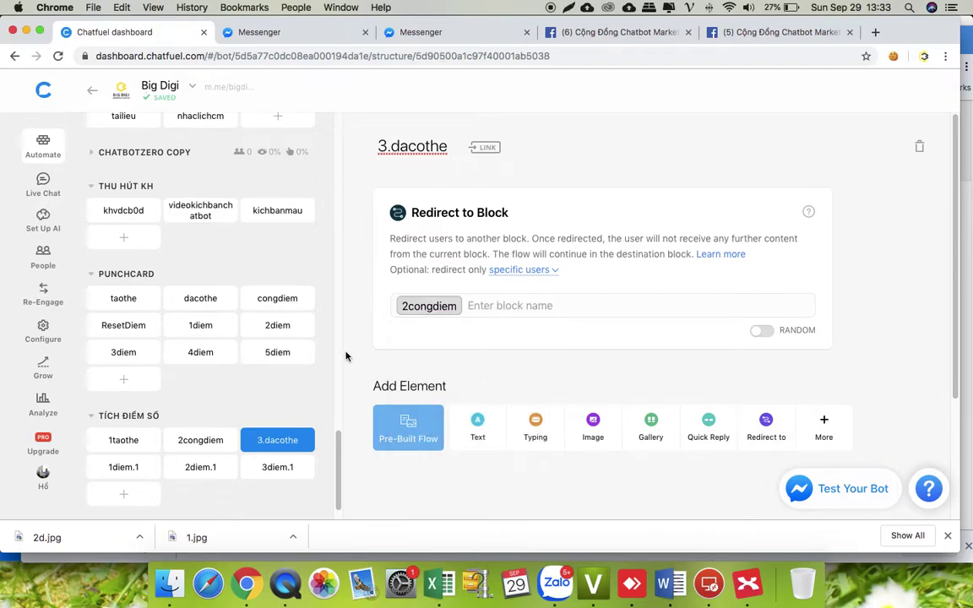
- Insert a redirect element at the start of the 1taothe block, limited to users whose thetichdiem attribute is yes
{"action": "left_click", "coordinate": [120, 442]}
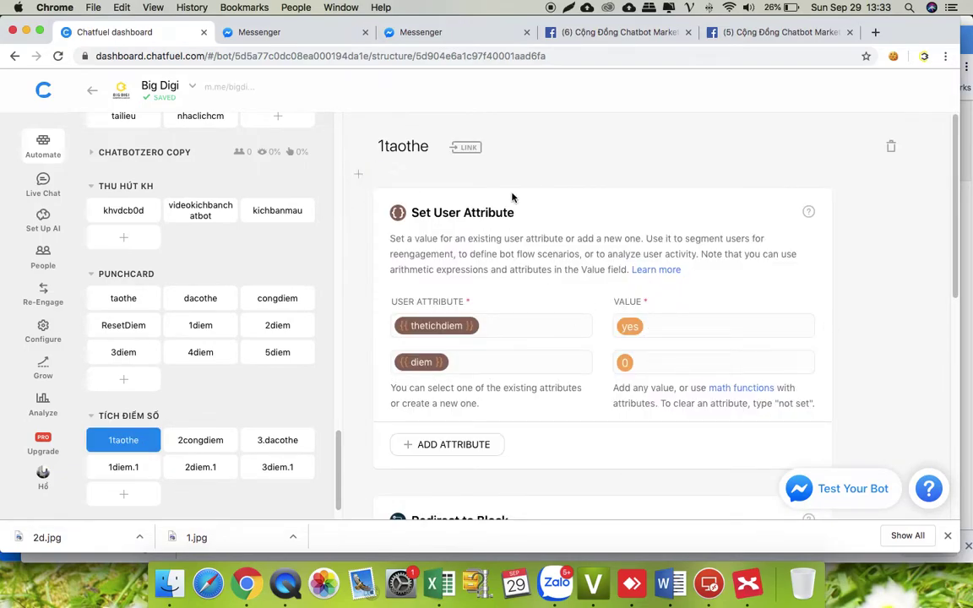
{"action": "left_click", "coordinate": [360, 175]}
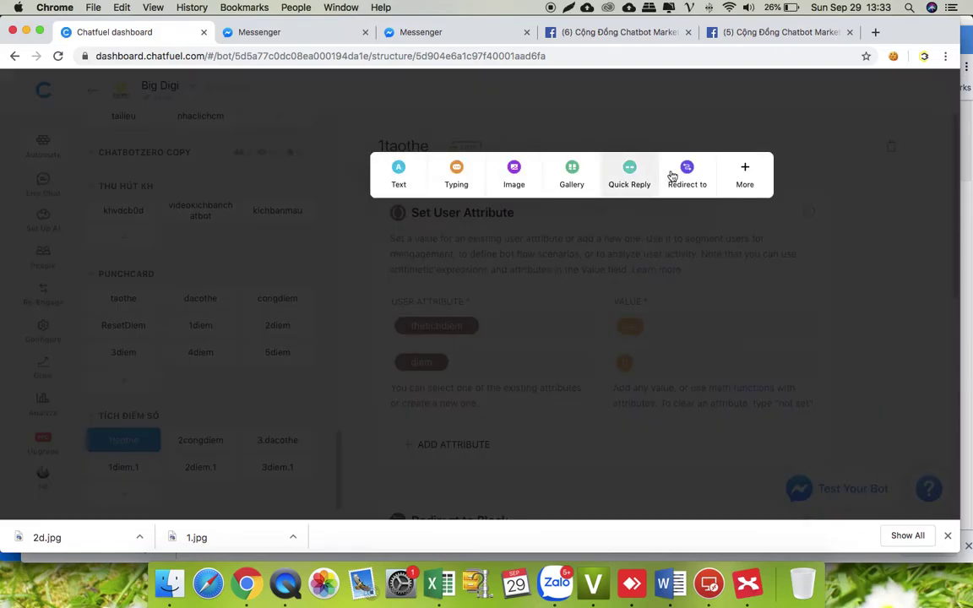
{"action": "left_click", "coordinate": [682, 177]}
{"action": "left_click", "coordinate": [541, 269]}
{"action": "left_click", "coordinate": [504, 316]}
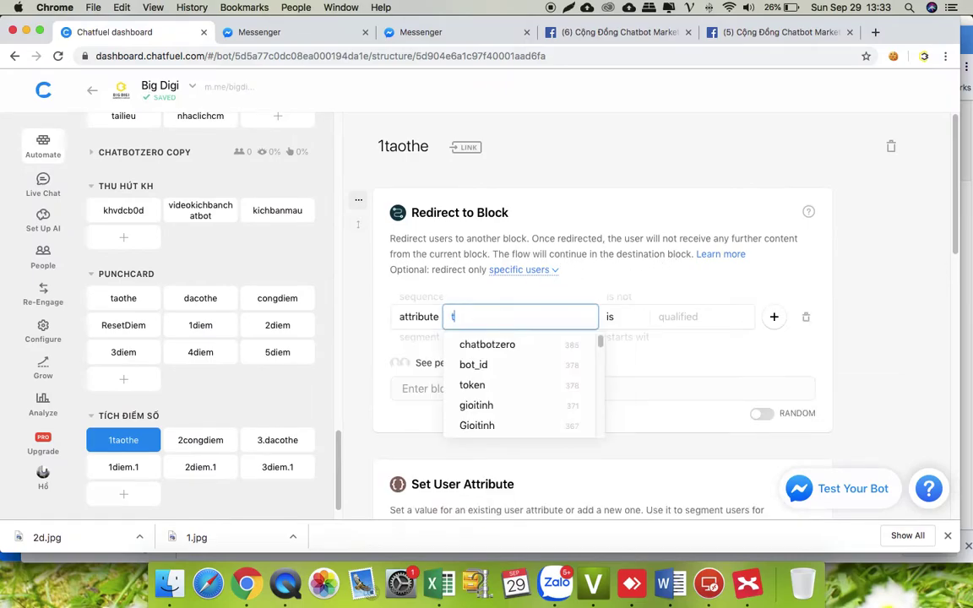
{"action": "type", "text": "the"}
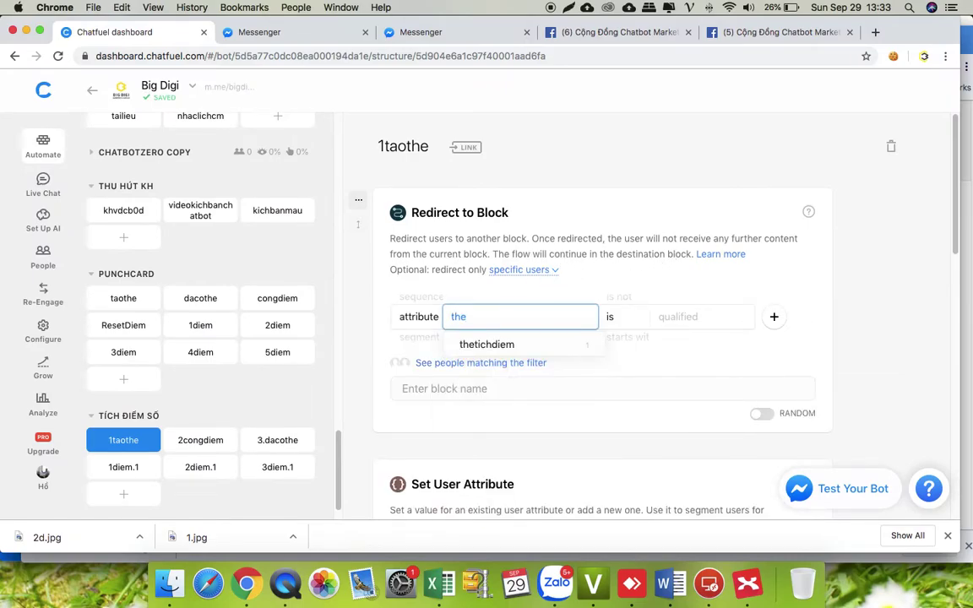
{"action": "left_click", "coordinate": [495, 343]}
{"action": "left_click", "coordinate": [685, 319]}
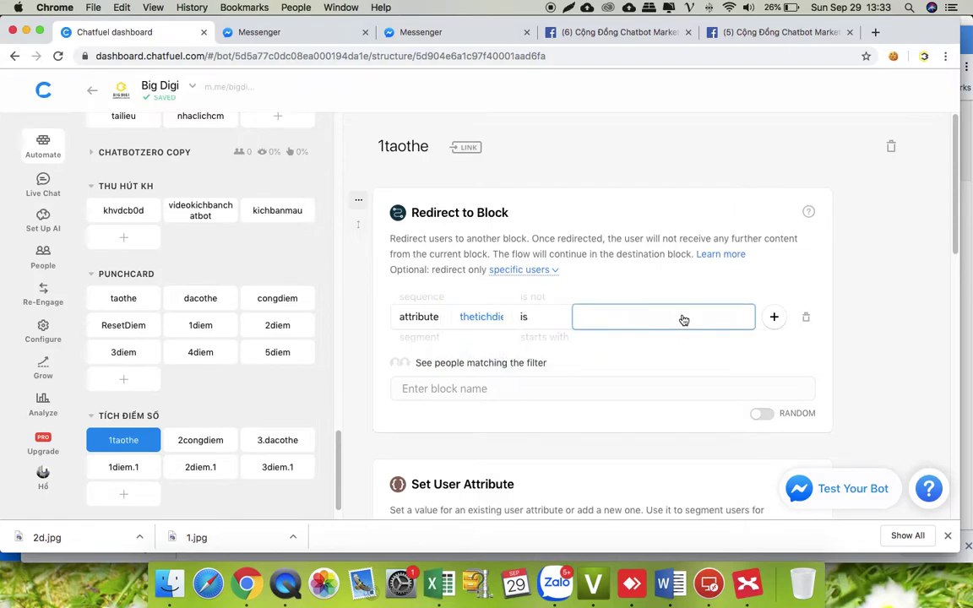
{"action": "left_click", "coordinate": [648, 356]}
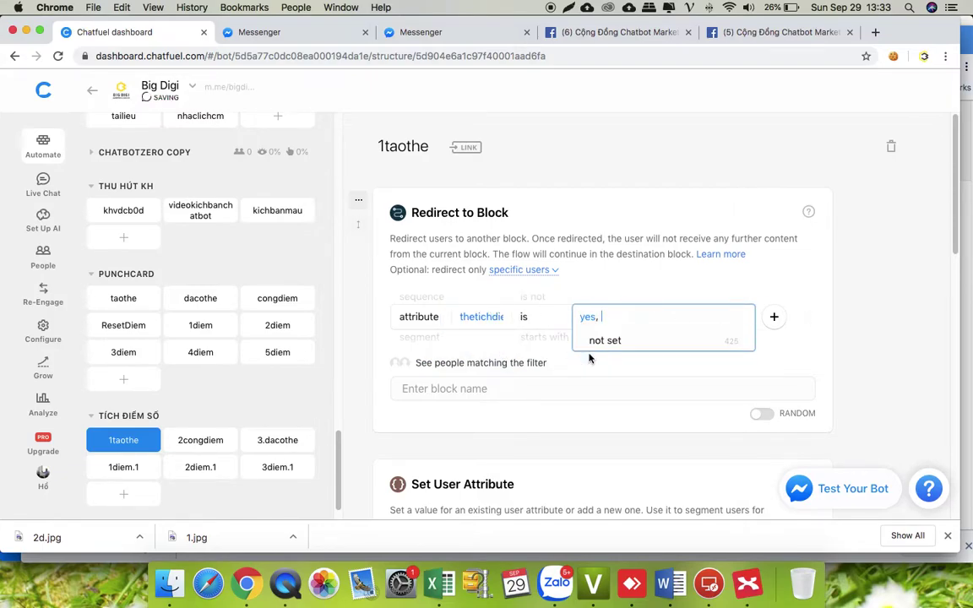
- Set the 3.dacothe block as the destination of the new conditional redirect in 1taothe
{"action": "left_click", "coordinate": [499, 389]}
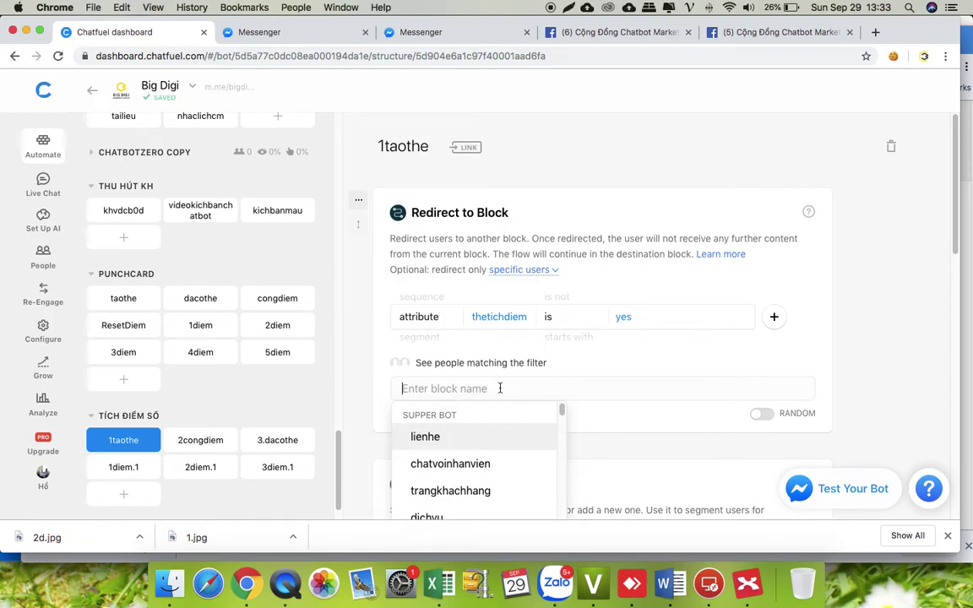
{"action": "type", "text": "daco"}
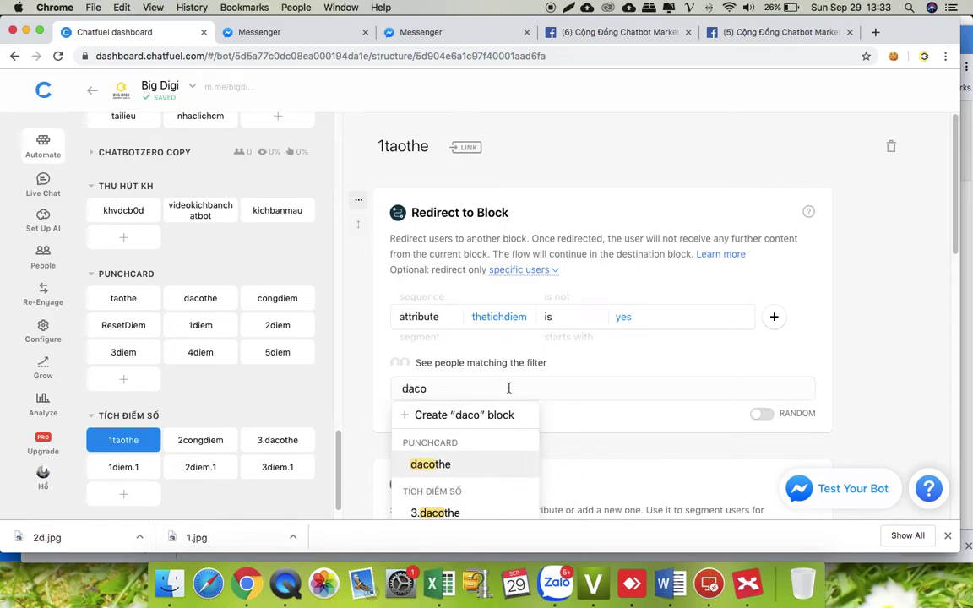
{"action": "left_click", "coordinate": [435, 513]}
- Review the 1taothe block's cardholder redirect, the thetichdiem and diem attribute settings, and the final redirect to 2congdiem
{"action": "scroll", "coordinate": [909, 265], "scroll_direction": "down", "scroll_amount": 3}
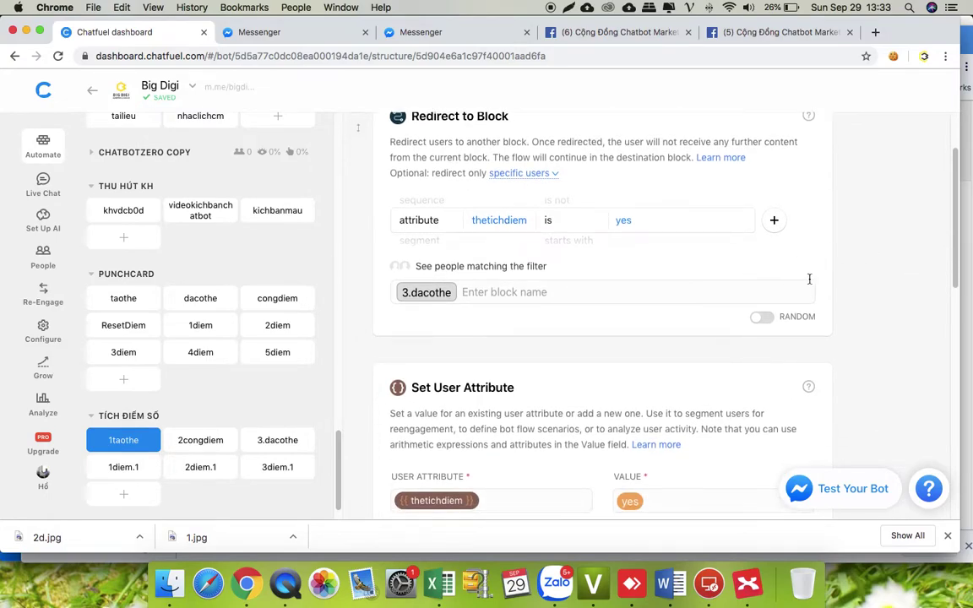
{"action": "scroll", "coordinate": [578, 232], "scroll_direction": "down", "scroll_amount": 10}
{"action": "scroll", "coordinate": [578, 232], "scroll_direction": "up", "scroll_amount": 1}
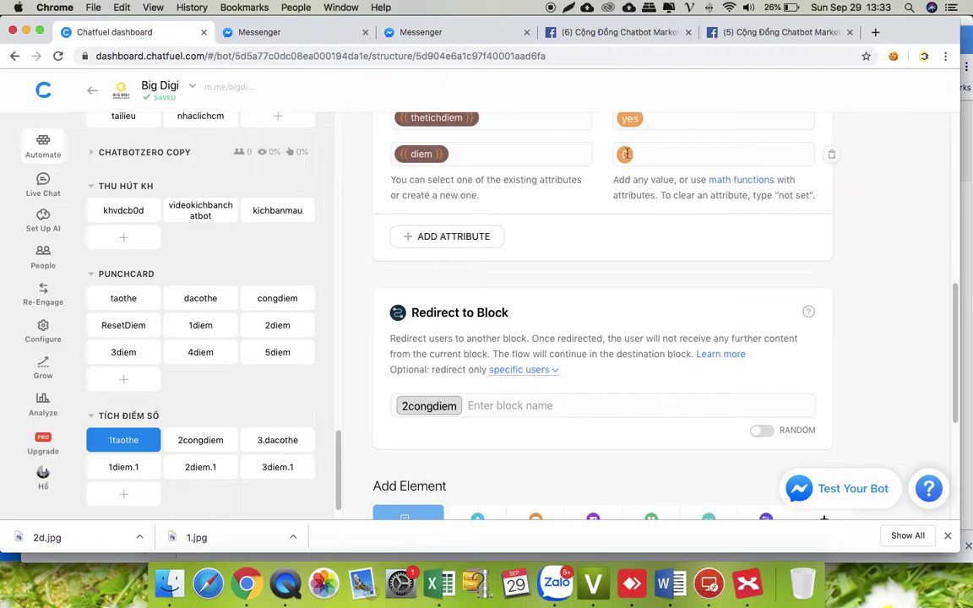
{"action": "scroll", "coordinate": [841, 221], "scroll_direction": "up", "scroll_amount": 10}
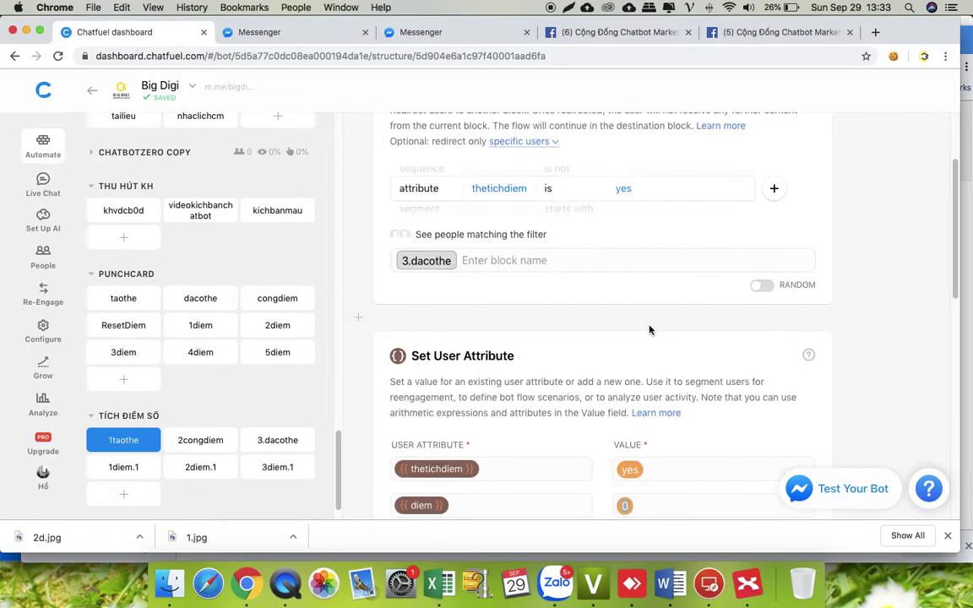
{"action": "scroll", "coordinate": [649, 330], "scroll_direction": "down", "scroll_amount": 1}
{"action": "scroll", "coordinate": [473, 380], "scroll_direction": "up", "scroll_amount": 4}
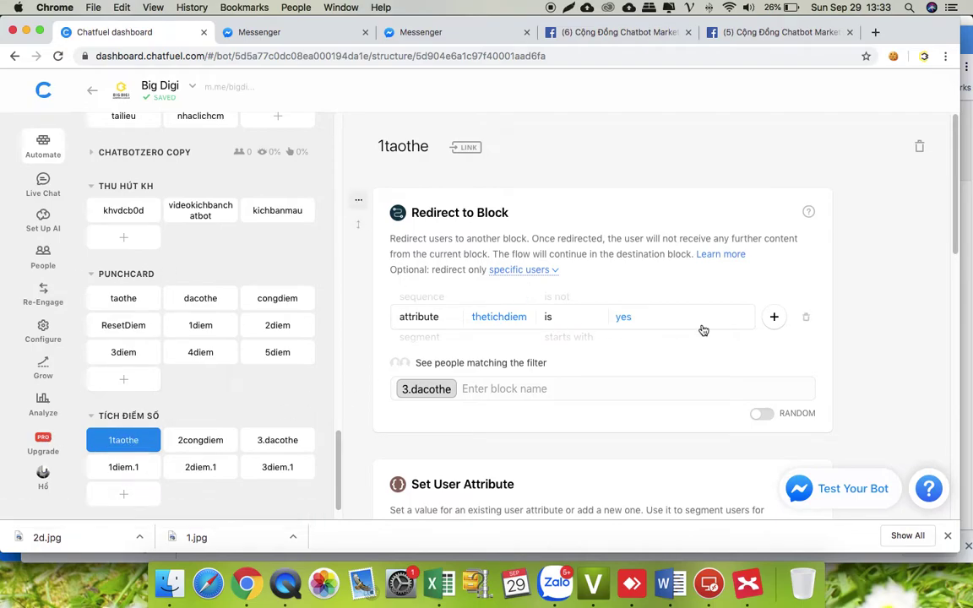
{"action": "scroll", "coordinate": [487, 277], "scroll_direction": "down", "scroll_amount": 1}
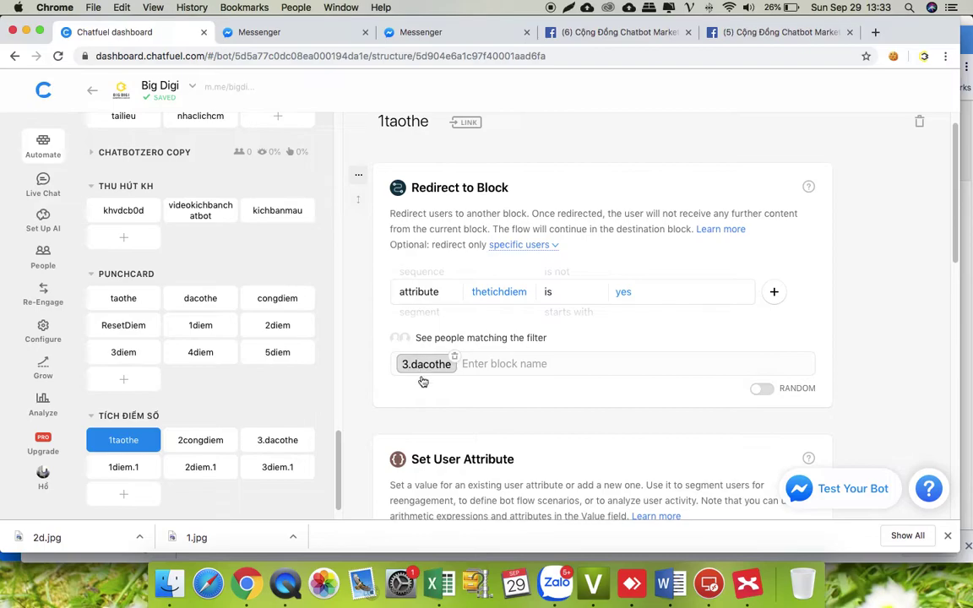
{"action": "scroll", "coordinate": [587, 435], "scroll_direction": "down", "scroll_amount": 5}
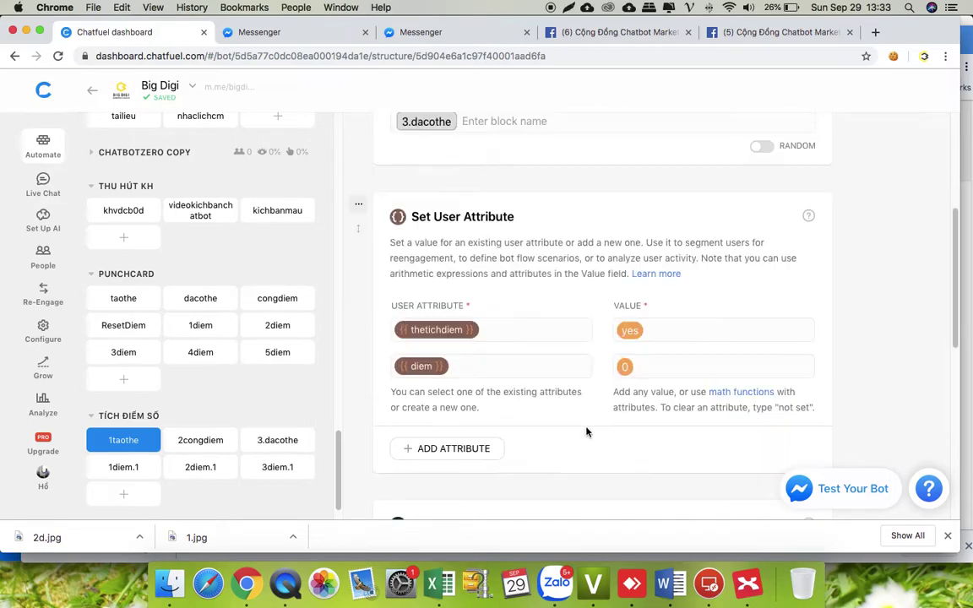
{"action": "scroll", "coordinate": [502, 267], "scroll_direction": "up", "scroll_amount": 3}
{"action": "scroll", "coordinate": [539, 276], "scroll_direction": "down", "scroll_amount": 5}
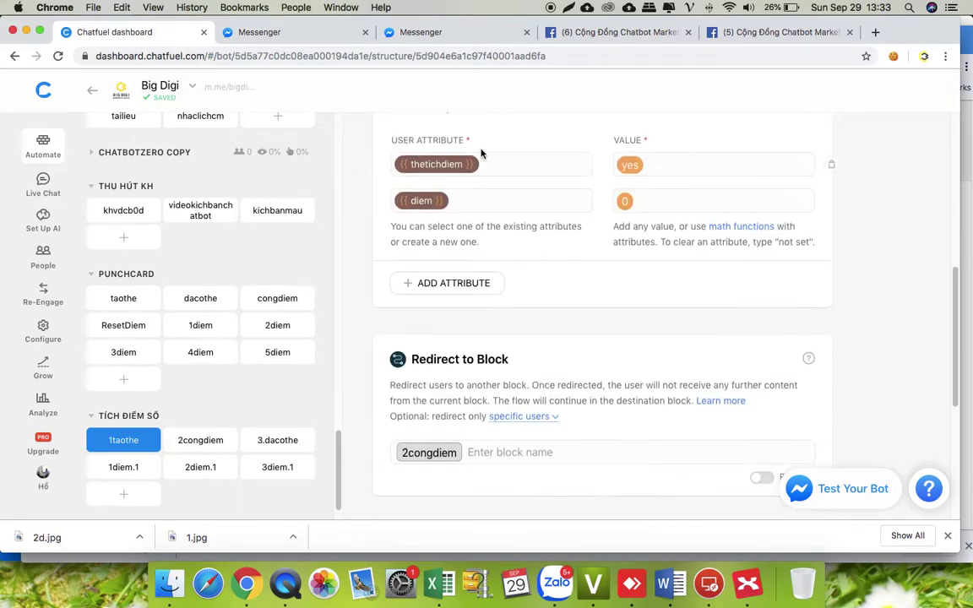
{"action": "scroll", "coordinate": [590, 335], "scroll_direction": "down", "scroll_amount": 1}
- Check the flow through the 2congdiem, 1taothe and 3.dacothe blocks, including the diem increment and the point-based redirects
{"action": "left_click", "coordinate": [177, 446]}
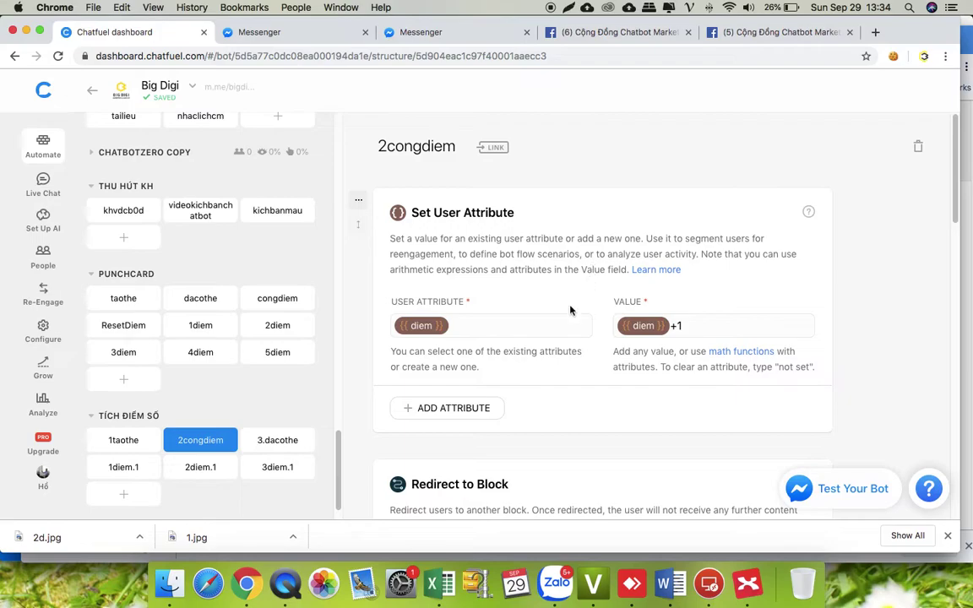
{"action": "scroll", "coordinate": [610, 370], "scroll_direction": "down", "scroll_amount": 8}
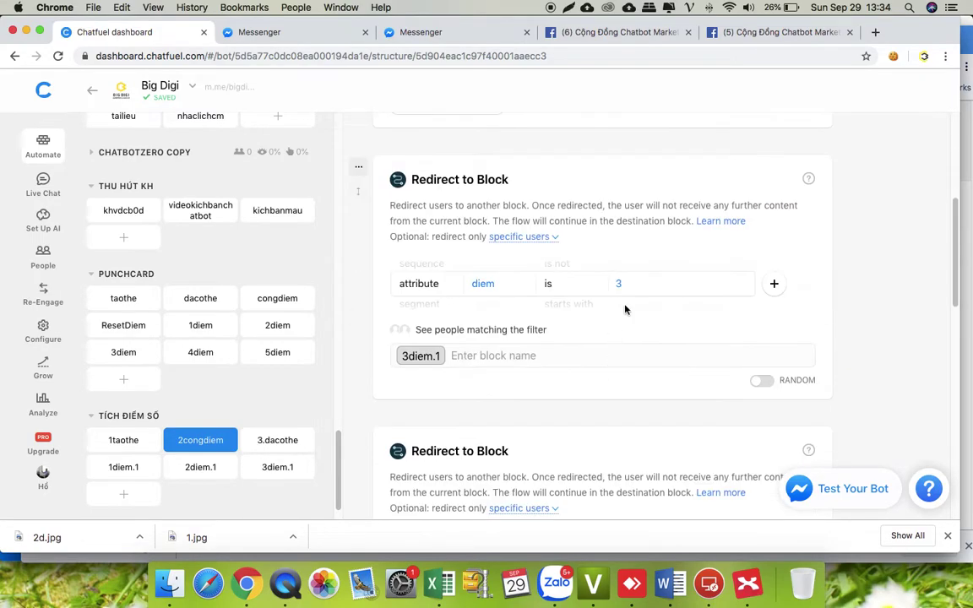
{"action": "scroll", "coordinate": [619, 291], "scroll_direction": "down", "scroll_amount": 4}
{"action": "scroll", "coordinate": [620, 298], "scroll_direction": "down", "scroll_amount": 5}
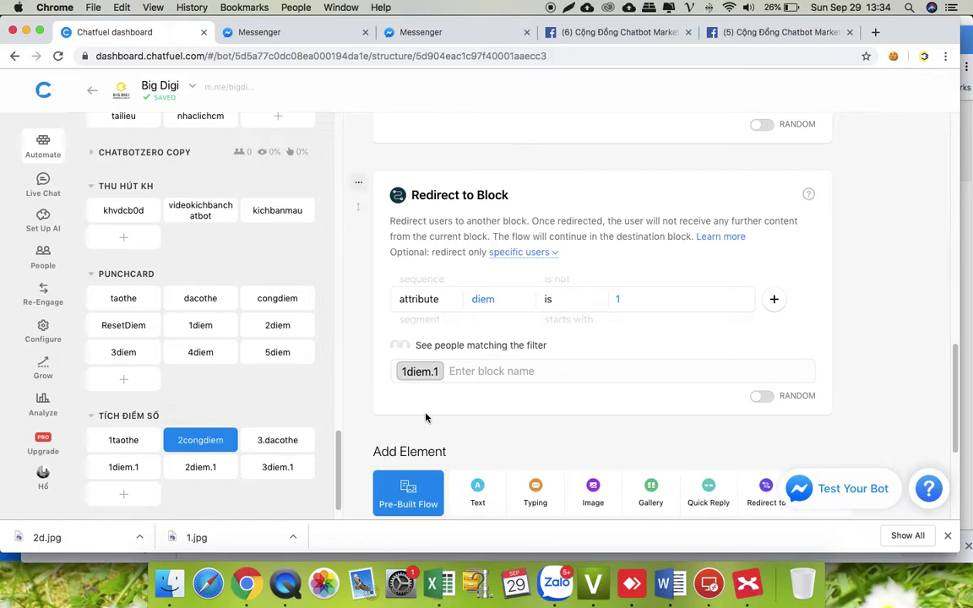
{"action": "left_click", "coordinate": [123, 441]}
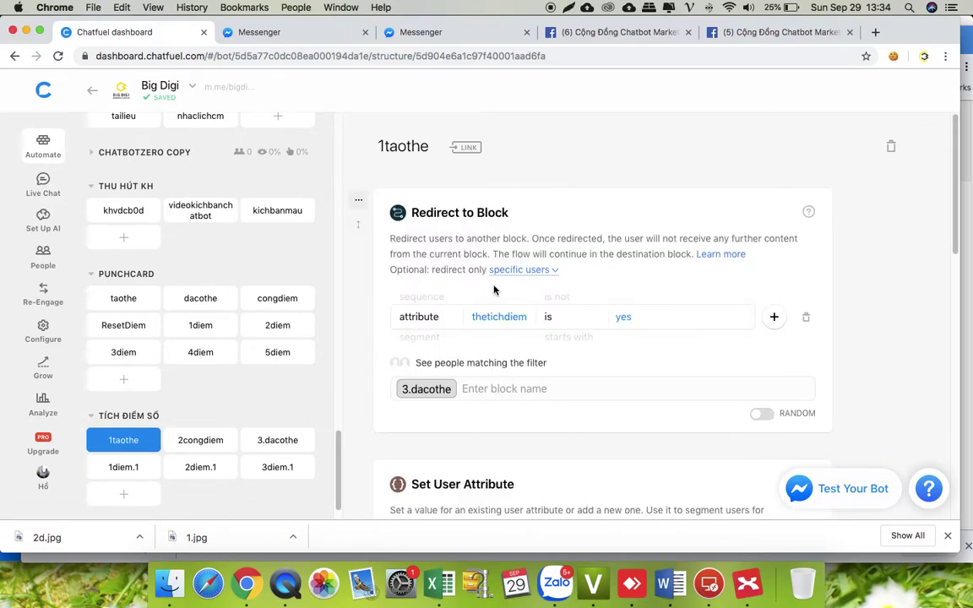
{"action": "scroll", "coordinate": [429, 361], "scroll_direction": "down", "scroll_amount": 1}
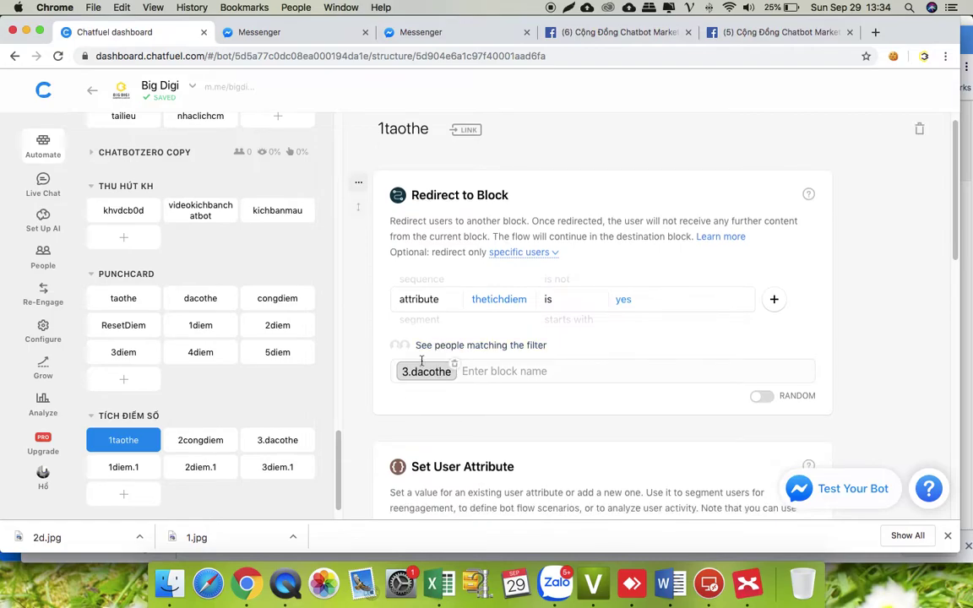
{"action": "scroll", "coordinate": [448, 380], "scroll_direction": "down", "scroll_amount": 5}
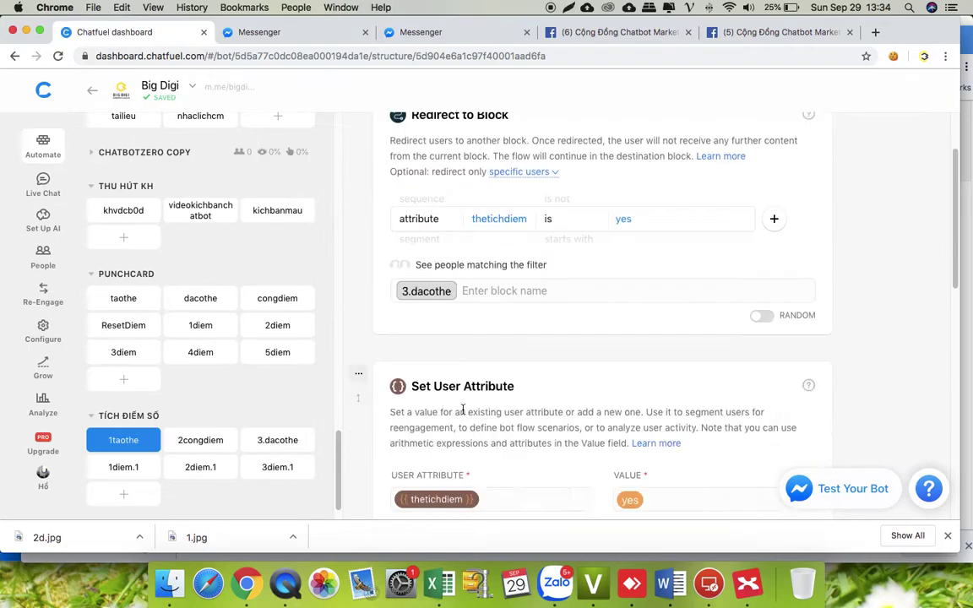
{"action": "left_click", "coordinate": [279, 441]}
{"action": "left_click", "coordinate": [200, 437]}
{"action": "scroll", "coordinate": [572, 347], "scroll_direction": "down", "scroll_amount": 2}
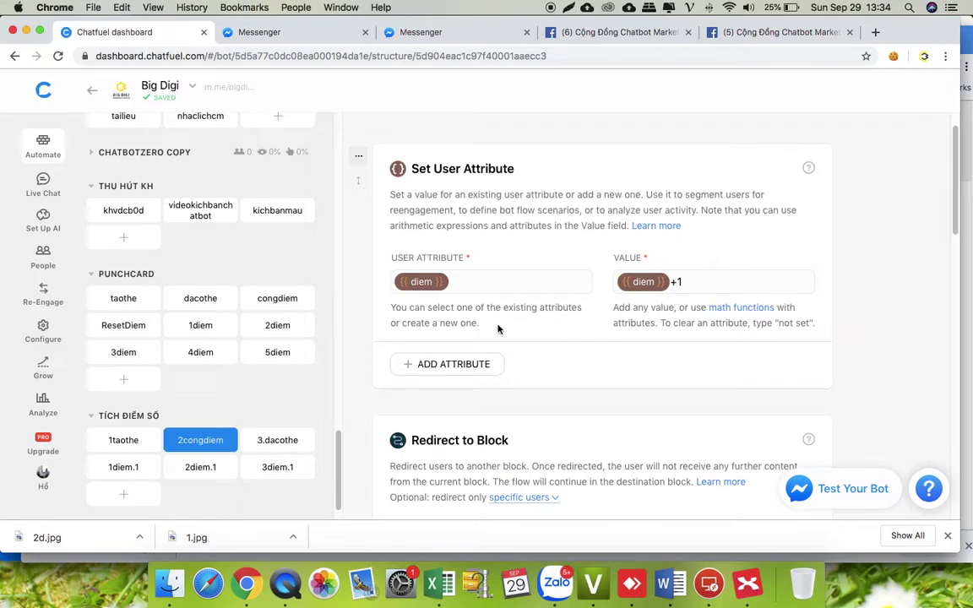
{"action": "scroll", "coordinate": [405, 420], "scroll_direction": "down", "scroll_amount": 5}
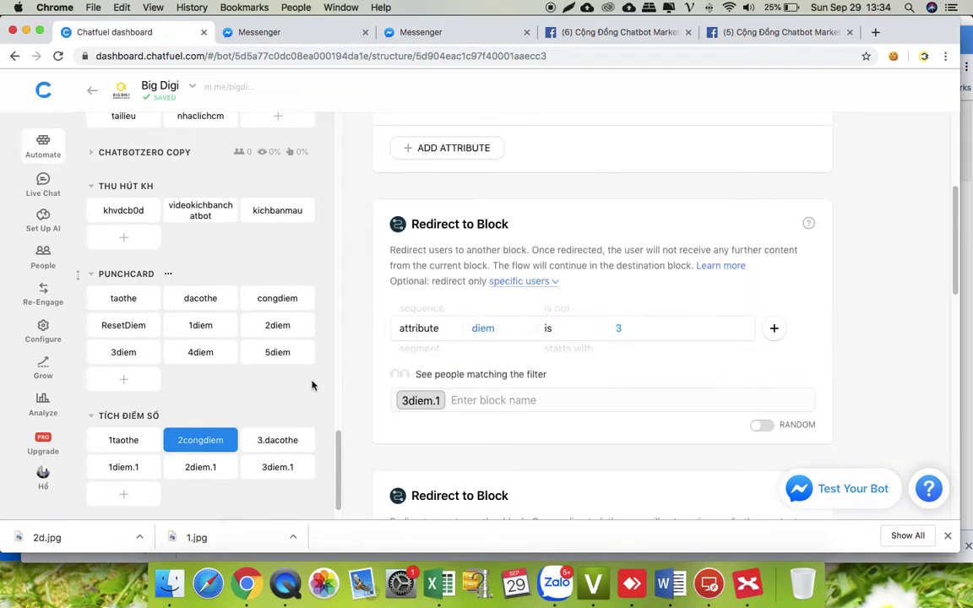
{"action": "scroll", "coordinate": [518, 376], "scroll_direction": "up", "scroll_amount": 6}
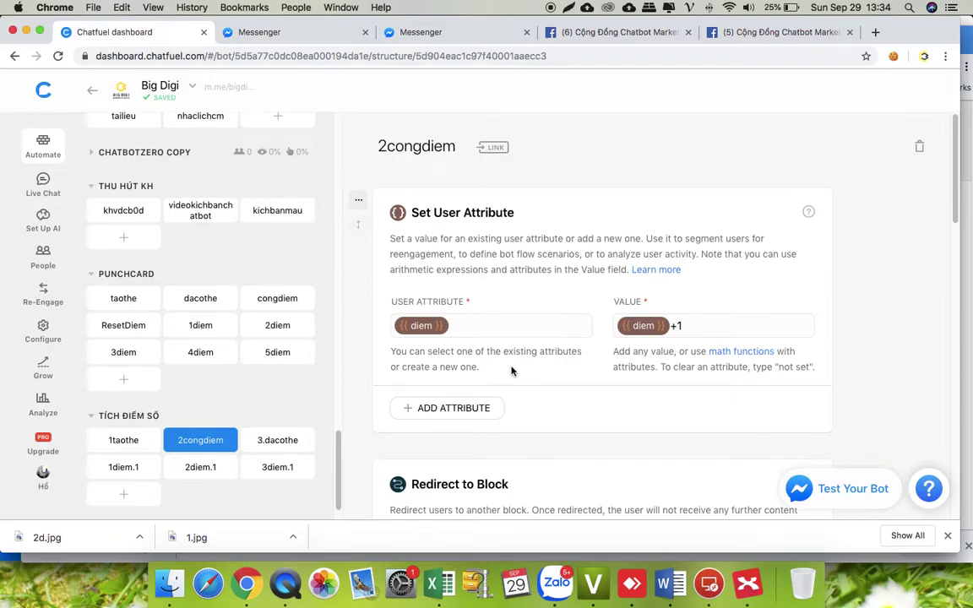
- Examine the PUNCHCARD group's ResetDiem block and the 5diem block that redirects to it as a model for resetting points
{"action": "left_click", "coordinate": [104, 331]}
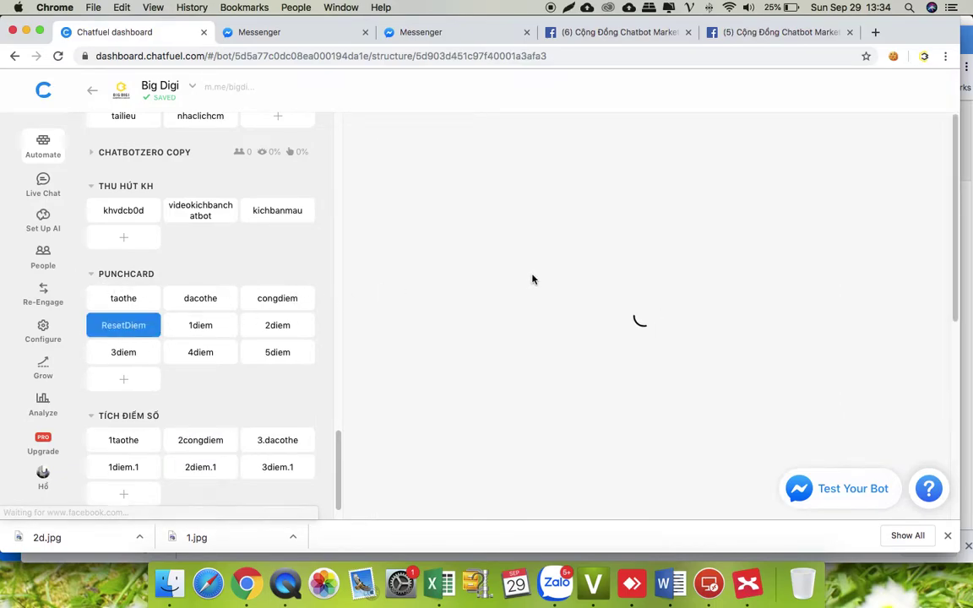
{"action": "scroll", "coordinate": [555, 299], "scroll_direction": "down", "scroll_amount": 2}
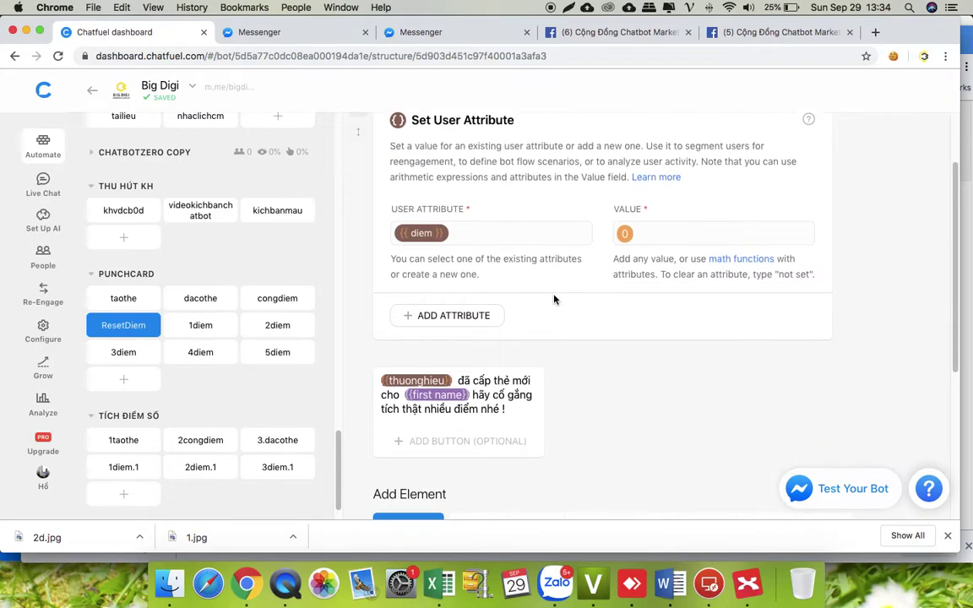
{"action": "scroll", "coordinate": [555, 298], "scroll_direction": "down", "scroll_amount": 1}
{"action": "scroll", "coordinate": [554, 298], "scroll_direction": "up", "scroll_amount": 3}
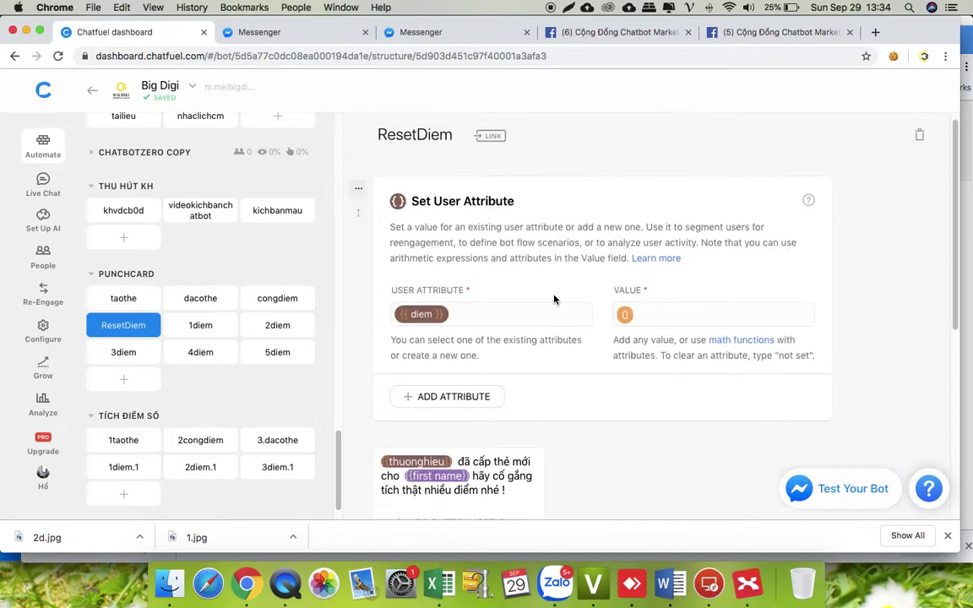
{"action": "left_click", "coordinate": [264, 360]}
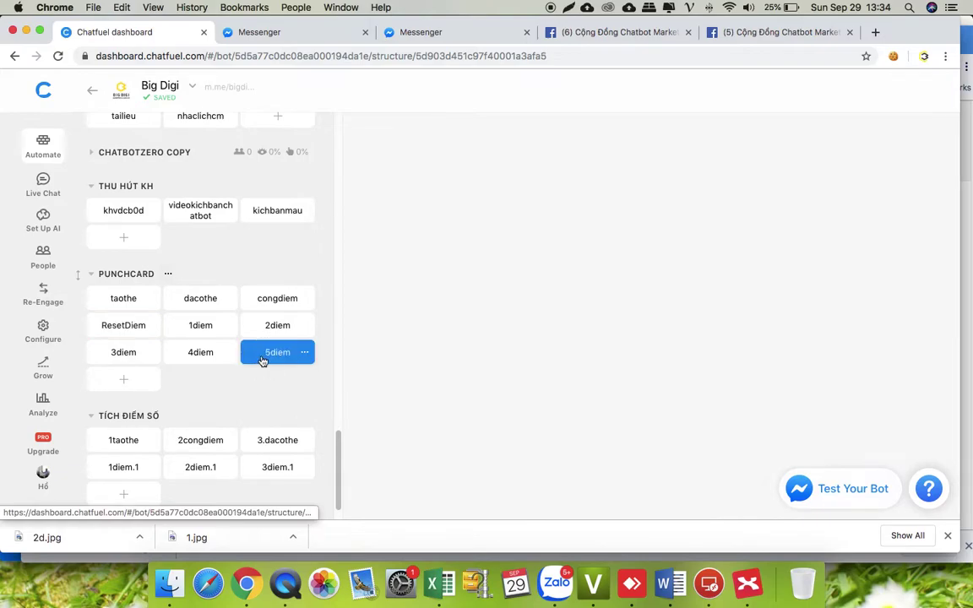
{"action": "scroll", "coordinate": [601, 317], "scroll_direction": "up", "scroll_amount": 5}
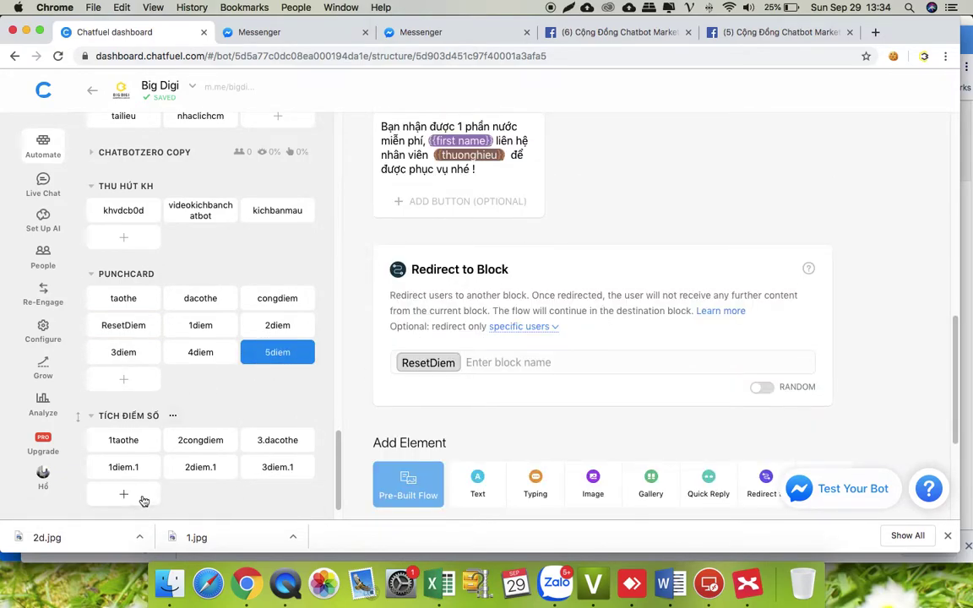
{"action": "left_click", "coordinate": [114, 326]}
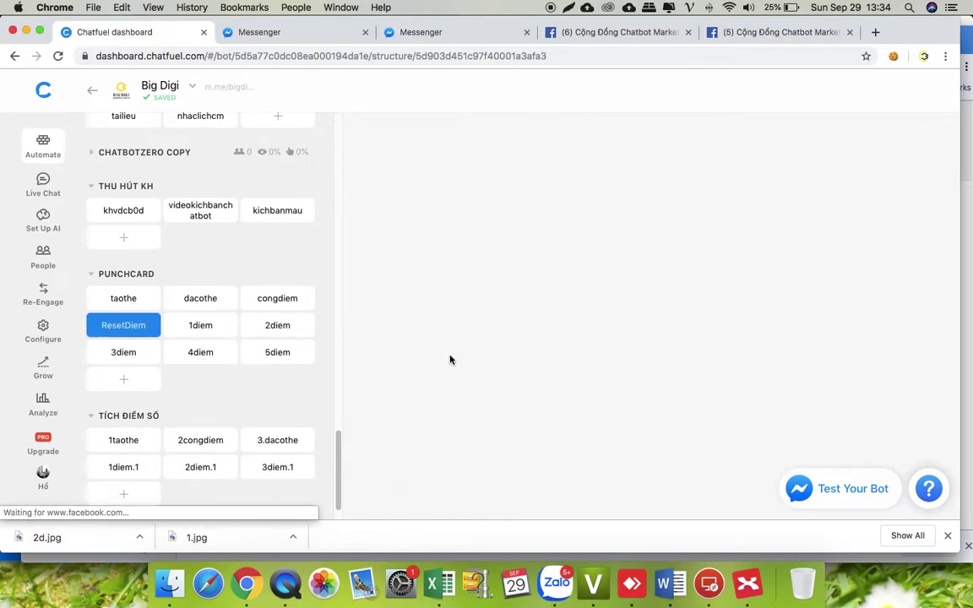
- Create a block named 4.restdiem in the TÍCH ĐIỂM SỐ group
{"action": "scroll", "coordinate": [232, 476], "scroll_direction": "down", "scroll_amount": 1}
{"action": "left_click", "coordinate": [150, 461]}
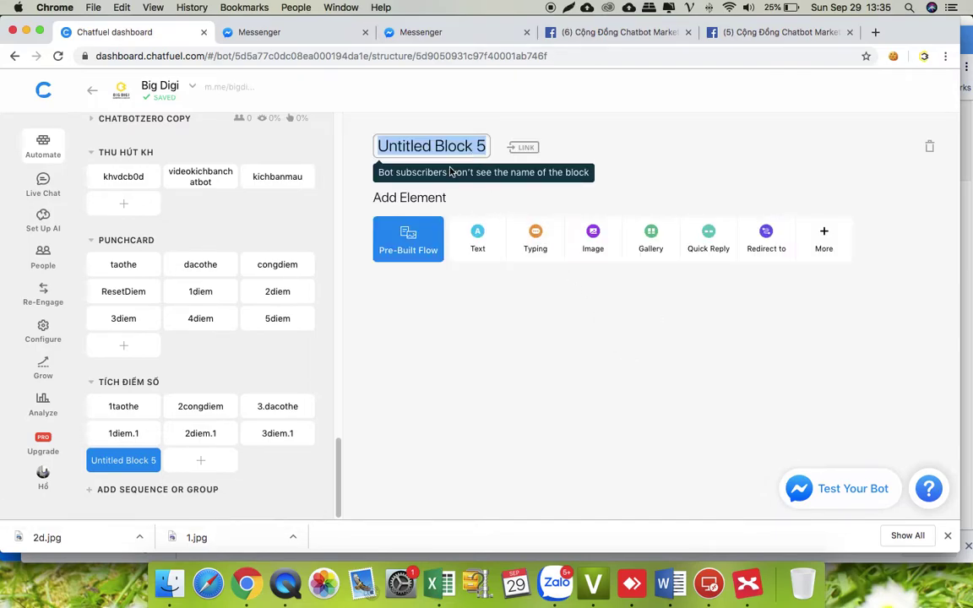
{"action": "type", "text": "4.re"}
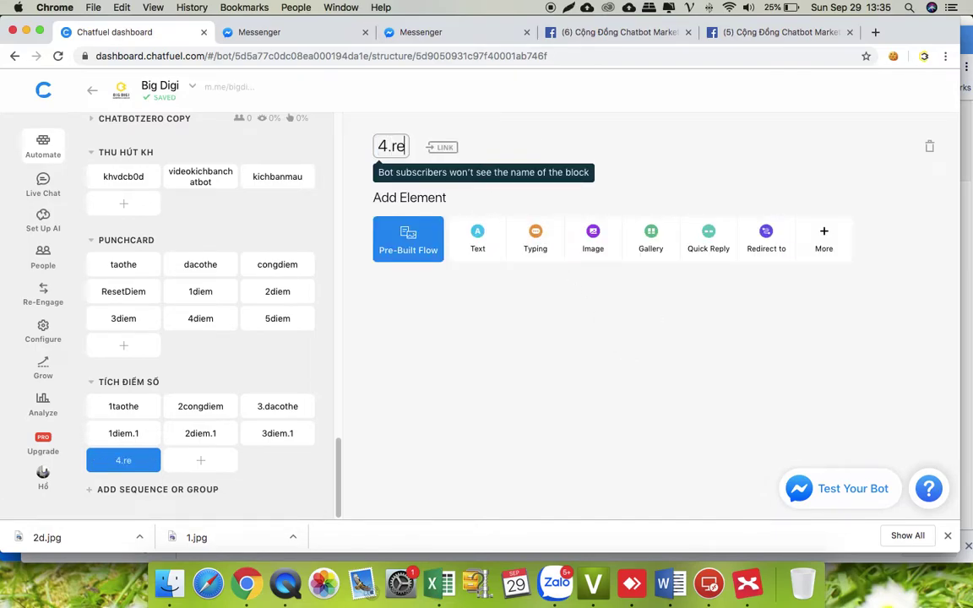
{"action": "type", "text": "stdiem"}
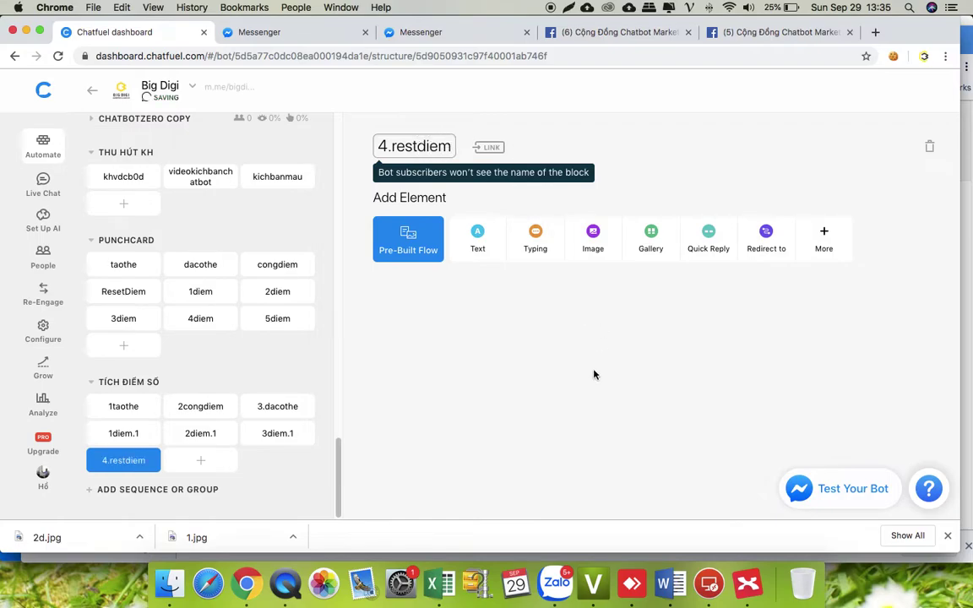
{"action": "left_click", "coordinate": [593, 374]}
- Add a text element reading "Hệ thống đã cấp thể mới cho mình .Cố gắng lên" to the 4.restdiem block
{"action": "left_click", "coordinate": [479, 233]}
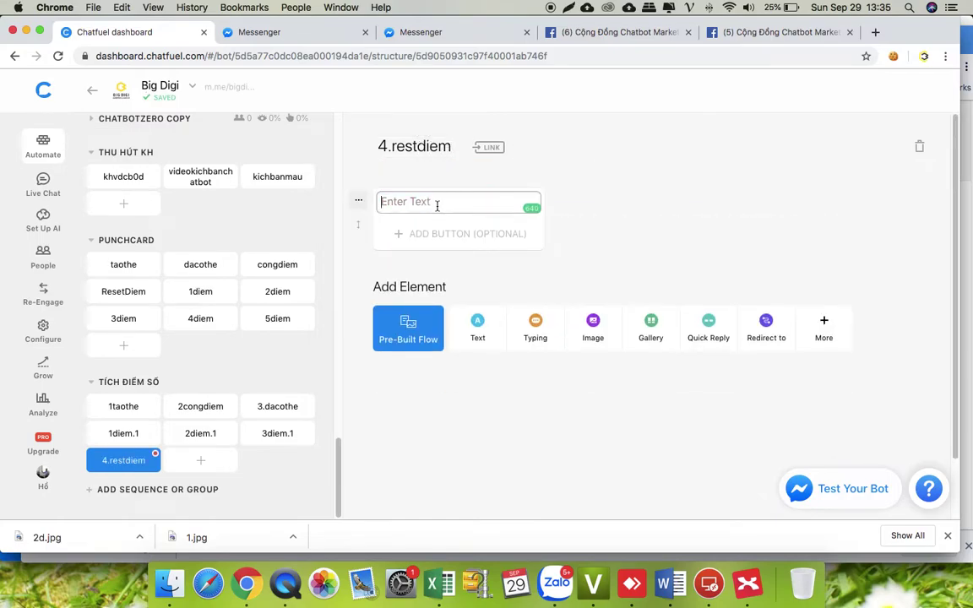
{"action": "type", "text": "He"}
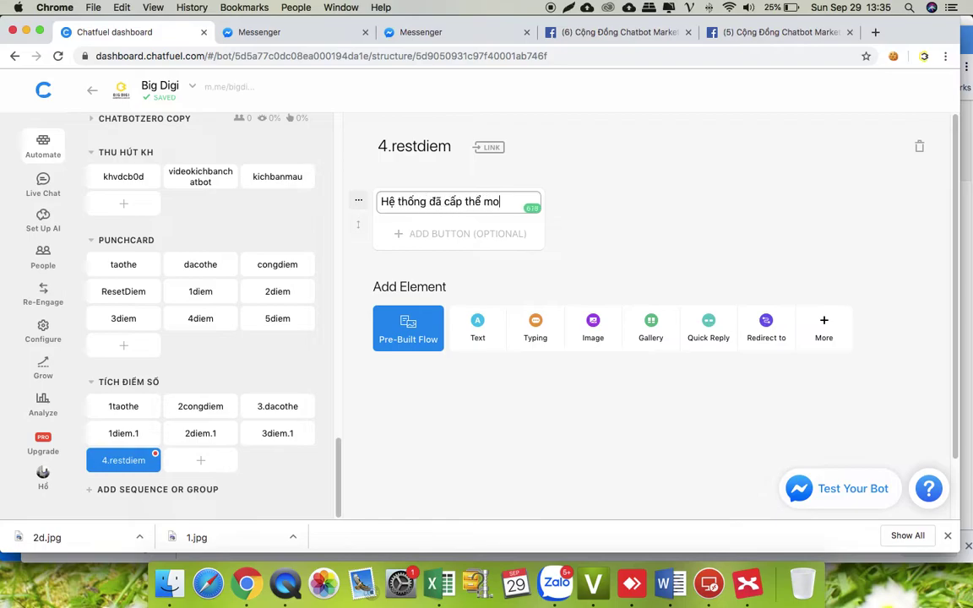
{"action": "type", "text": "mi"}
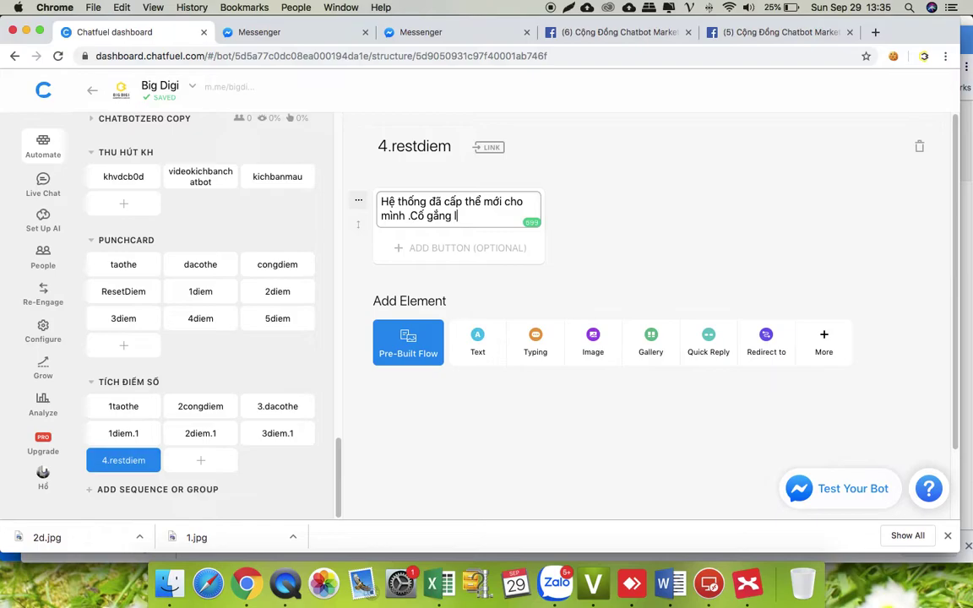
{"action": "left_click", "coordinate": [685, 177]}
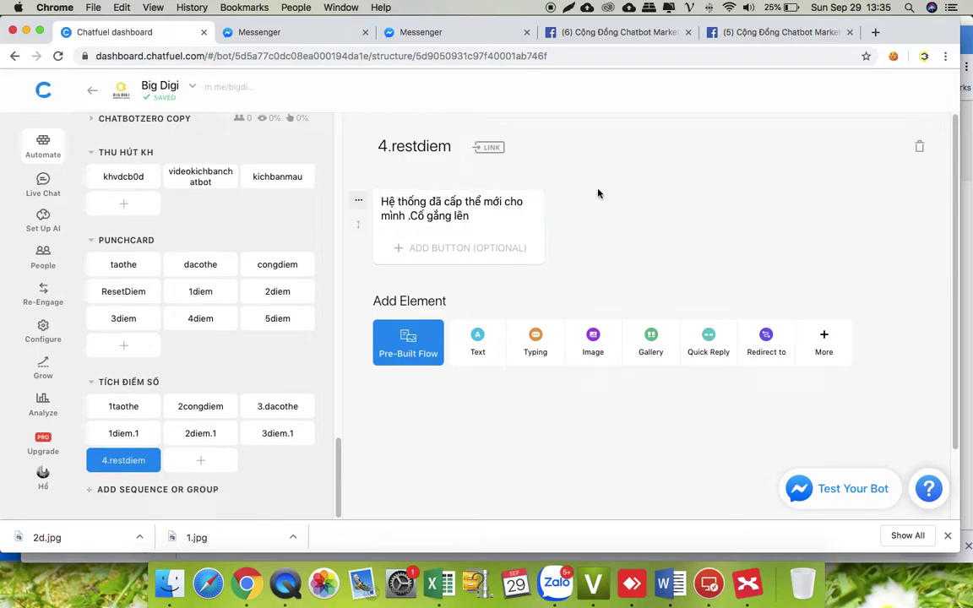
- Insert a Set User Attribute element above the text in 4.restdiem, setting the diem attribute to 0
{"action": "left_click", "coordinate": [361, 174]}
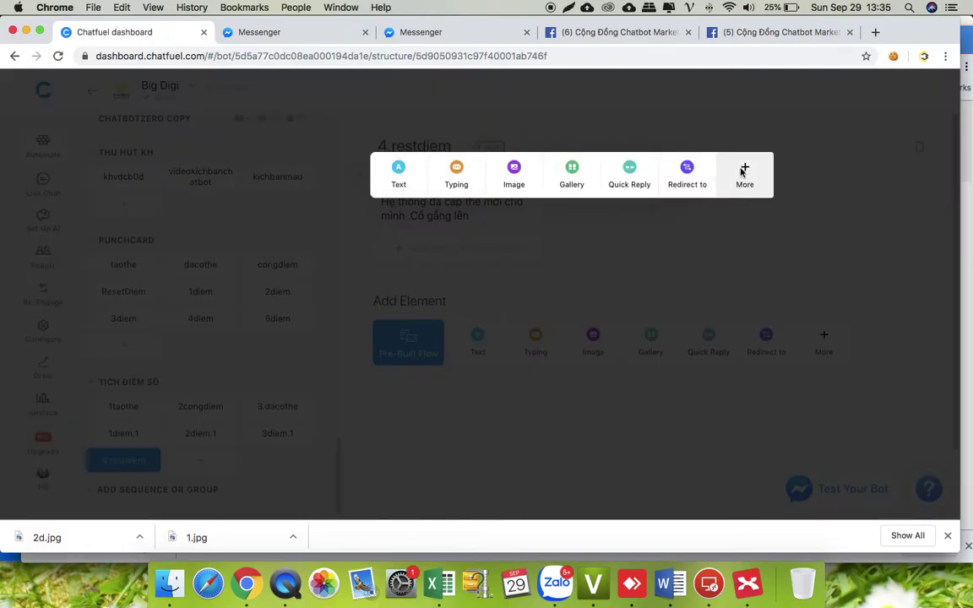
{"action": "left_click", "coordinate": [743, 171]}
{"action": "left_click", "coordinate": [513, 284]}
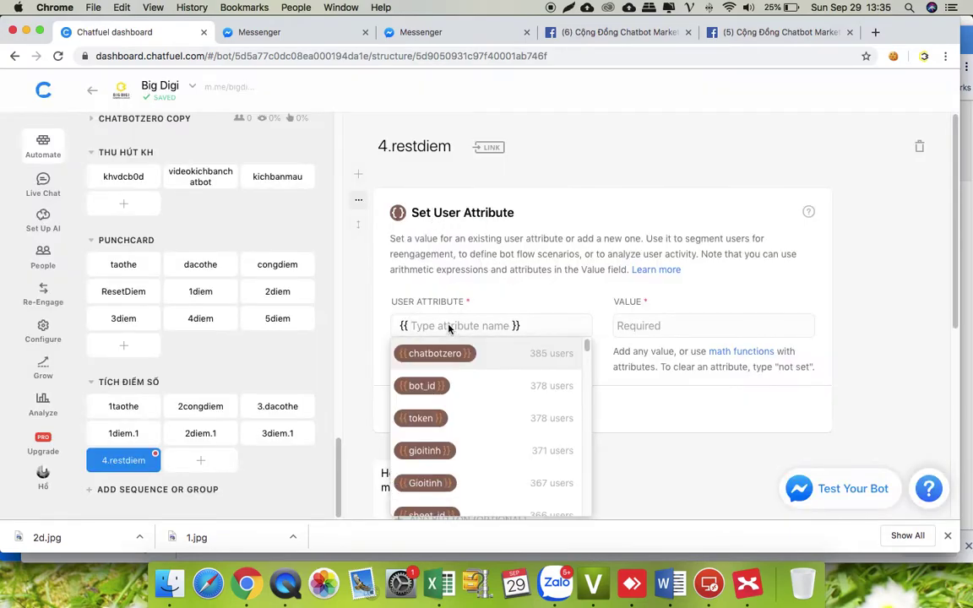
{"action": "type", "text": "diem"}
{"action": "left_click", "coordinate": [684, 326]}
{"action": "left_click", "coordinate": [630, 384]}
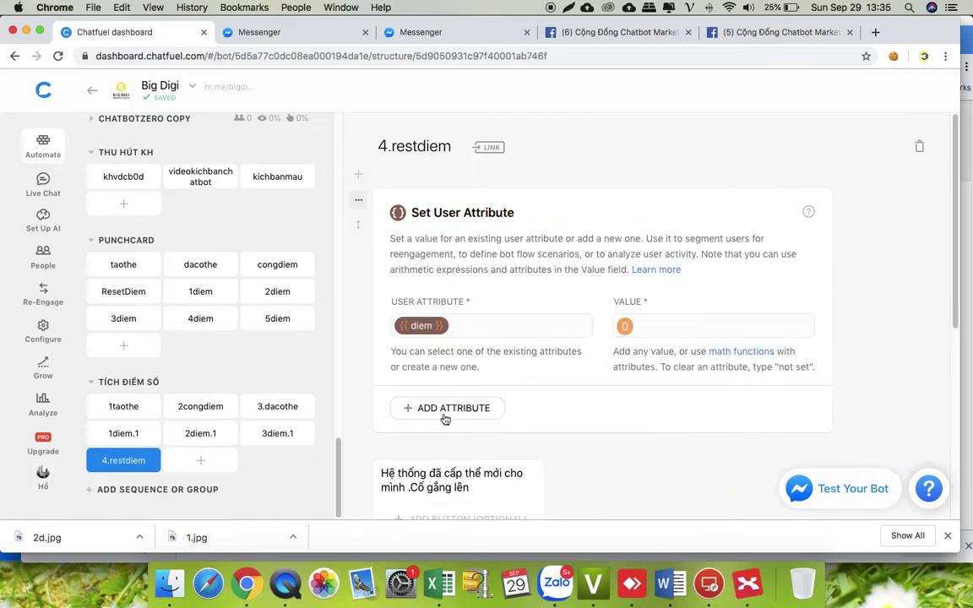
{"action": "scroll", "coordinate": [448, 388], "scroll_direction": "down", "scroll_amount": 3}
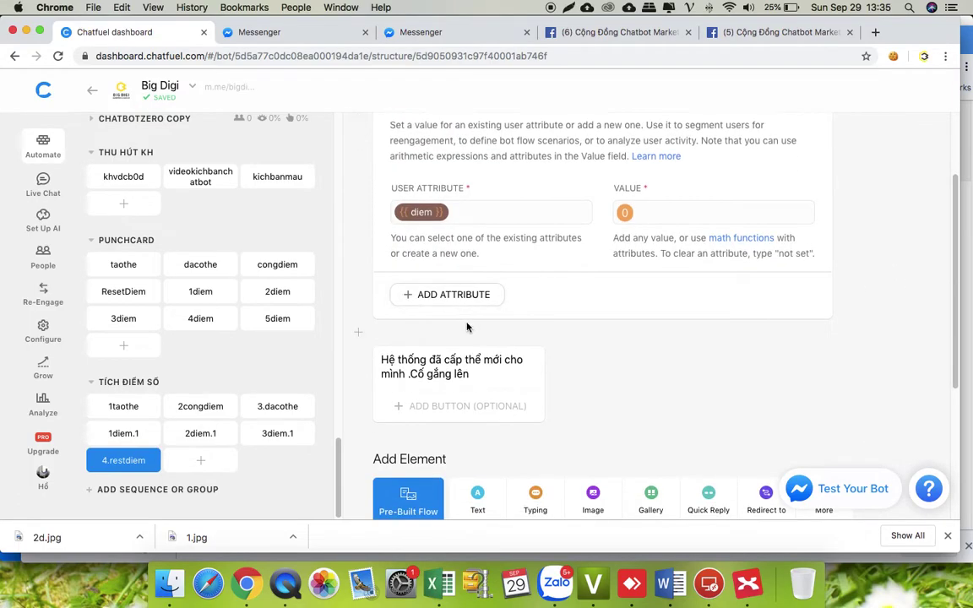
- Add a redirect to the 4.restdiem block at the end of the 3diem.1 block
{"action": "left_click", "coordinate": [266, 441]}
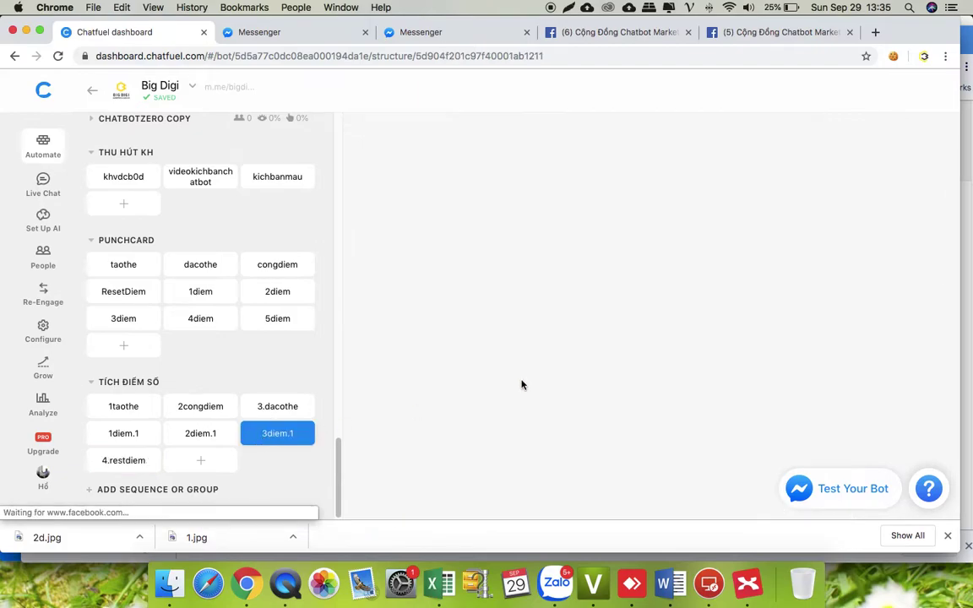
{"action": "scroll", "coordinate": [652, 334], "scroll_direction": "down", "scroll_amount": 5}
{"action": "left_click", "coordinate": [766, 255]}
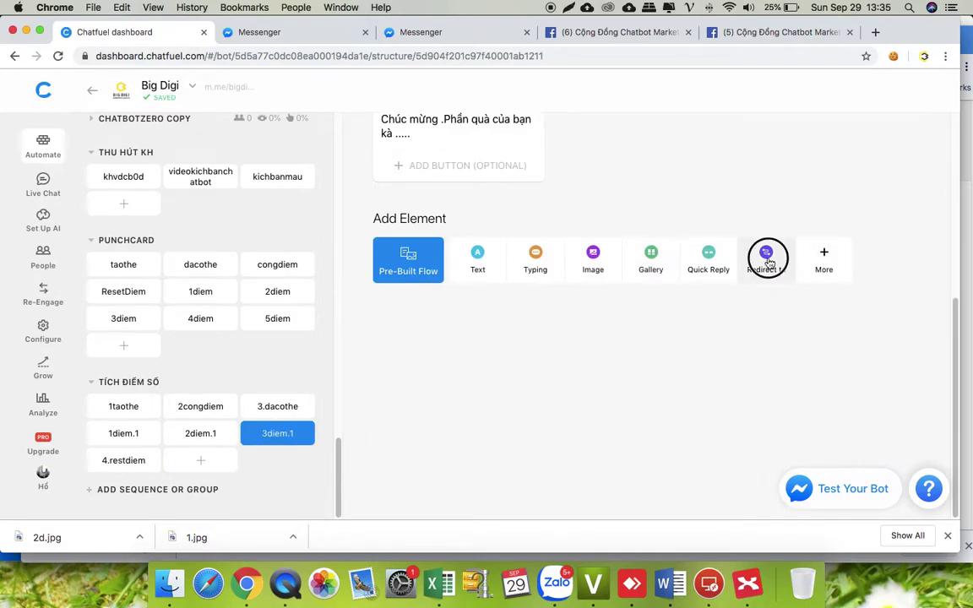
{"action": "left_click", "coordinate": [500, 325]}
{"action": "type", "text": "rest"}
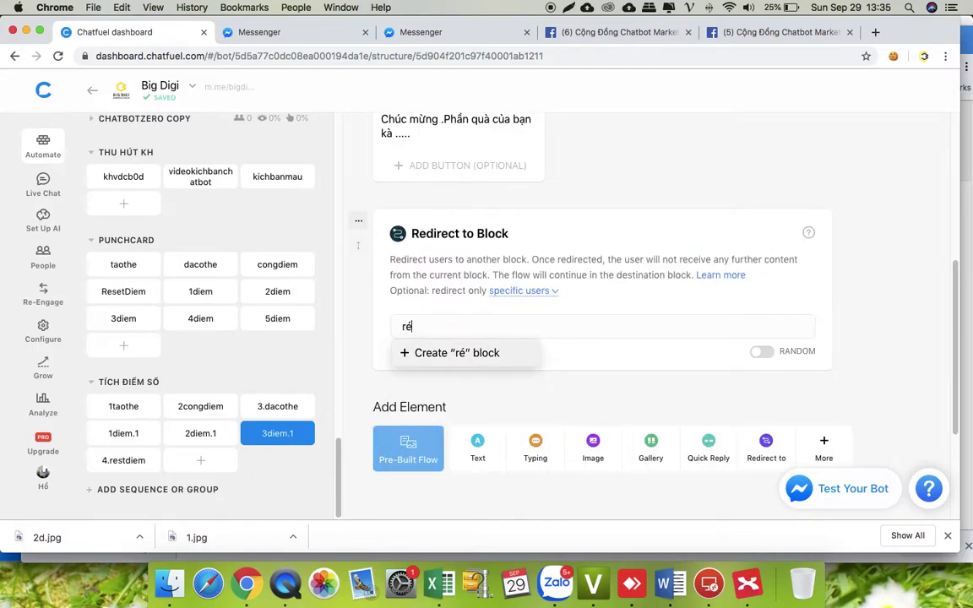
{"action": "left_click", "coordinate": [472, 399]}
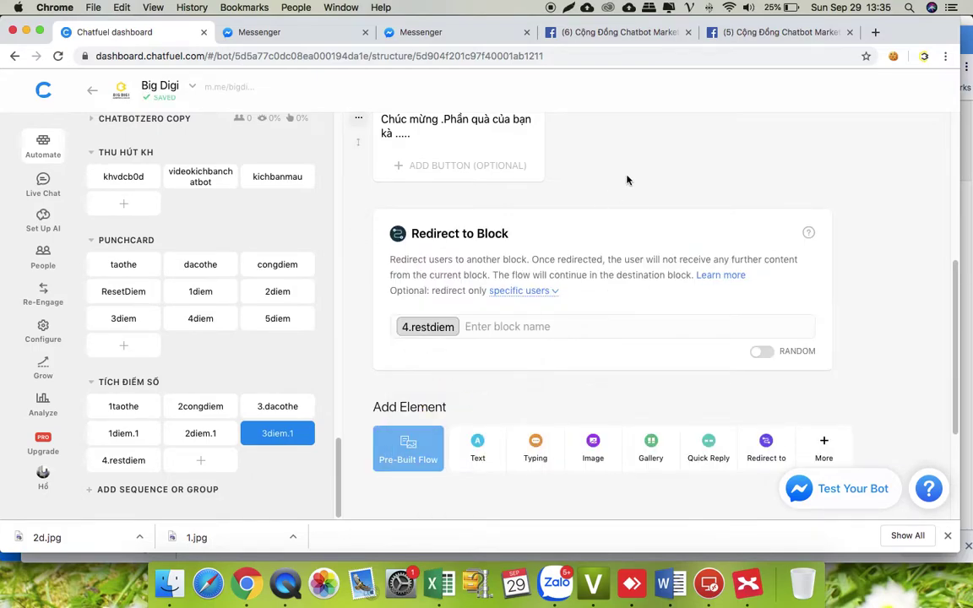
- Insert a typing delay of 5.2 sec between the gift message and the redirect in 3diem.1
{"action": "left_click", "coordinate": [359, 196]}
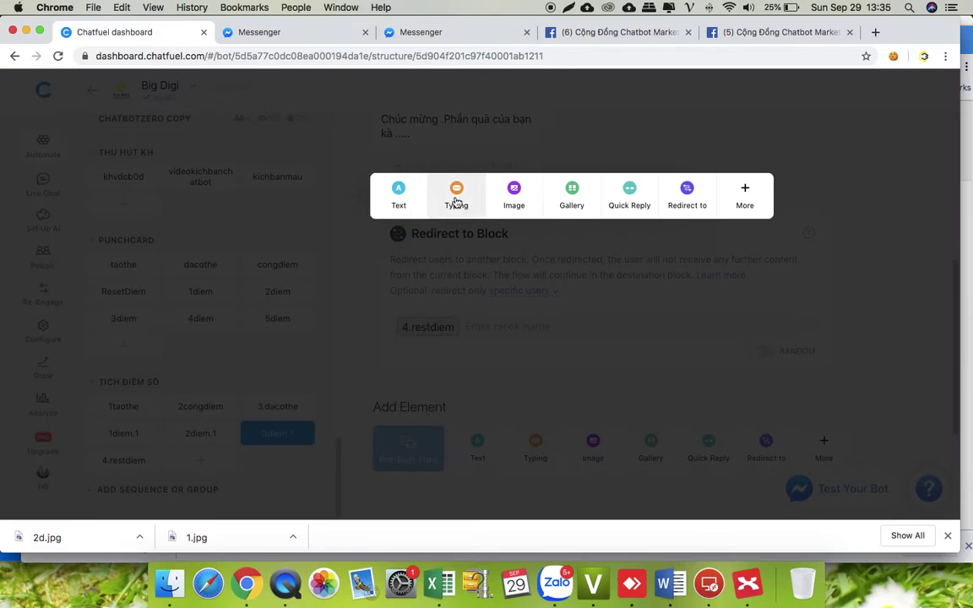
{"action": "left_click", "coordinate": [457, 201]}
{"action": "left_click_drag", "start_coordinate": [420, 301], "coordinate": [468, 307]}
{"action": "scroll", "coordinate": [670, 299], "scroll_direction": "up", "scroll_amount": 2}
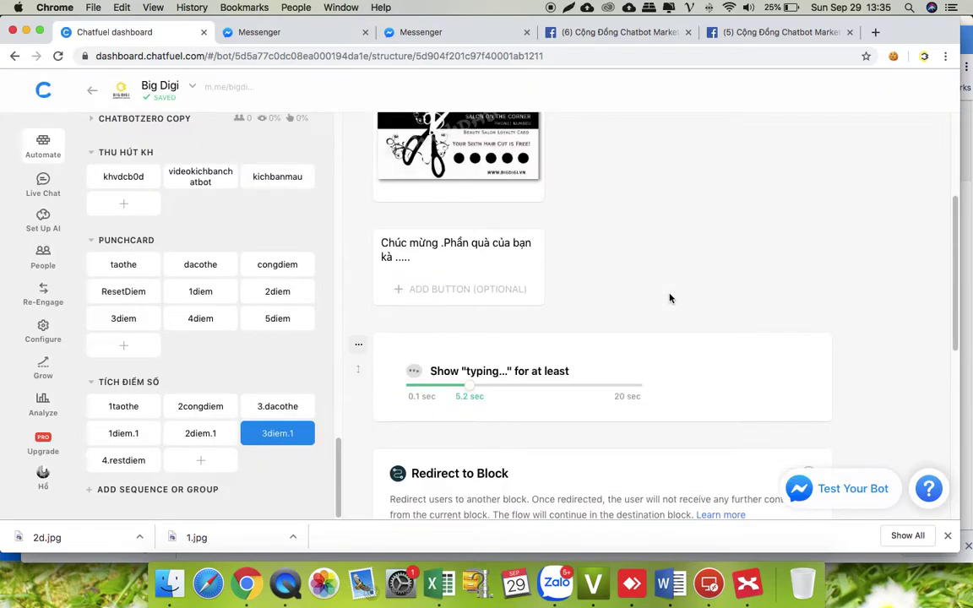
{"action": "scroll", "coordinate": [668, 304], "scroll_direction": "up", "scroll_amount": 5}
{"action": "scroll", "coordinate": [638, 337], "scroll_direction": "down", "scroll_amount": 15}
{"action": "scroll", "coordinate": [639, 338], "scroll_direction": "up", "scroll_amount": 13}
{"action": "scroll", "coordinate": [641, 339], "scroll_direction": "down", "scroll_amount": 10}
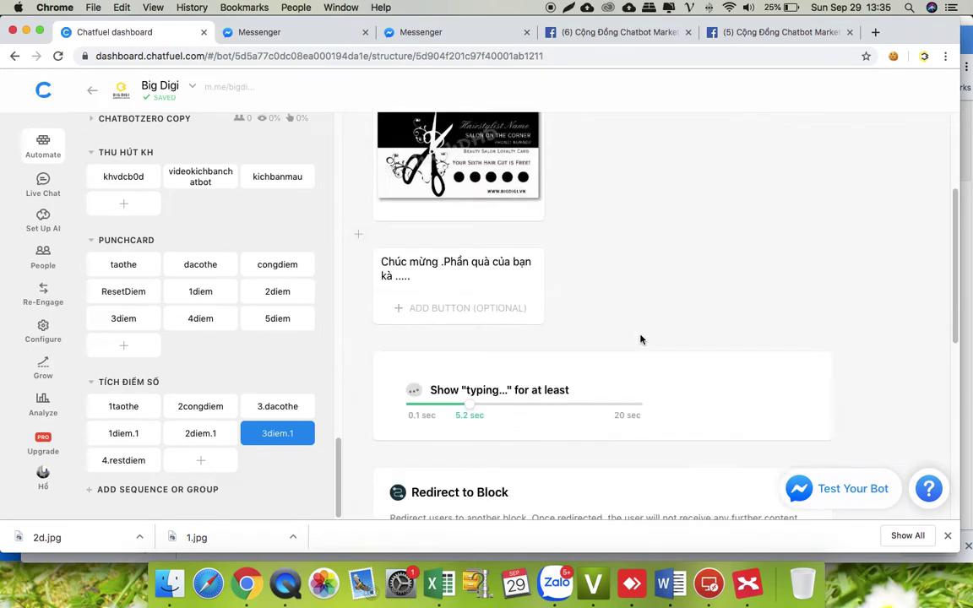
{"action": "scroll", "coordinate": [631, 363], "scroll_direction": "up", "scroll_amount": 6}
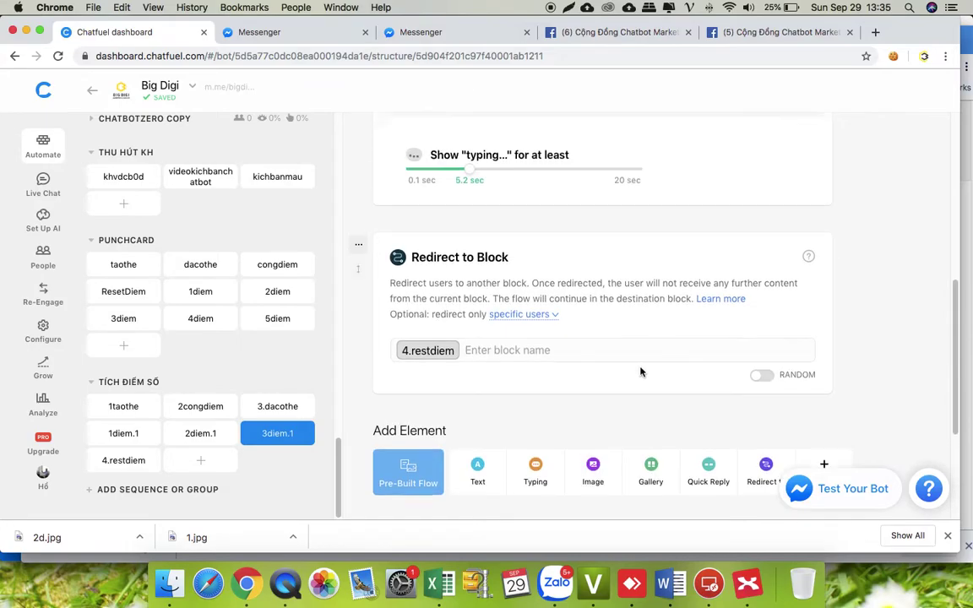
{"action": "scroll", "coordinate": [641, 372], "scroll_direction": "up", "scroll_amount": 8}
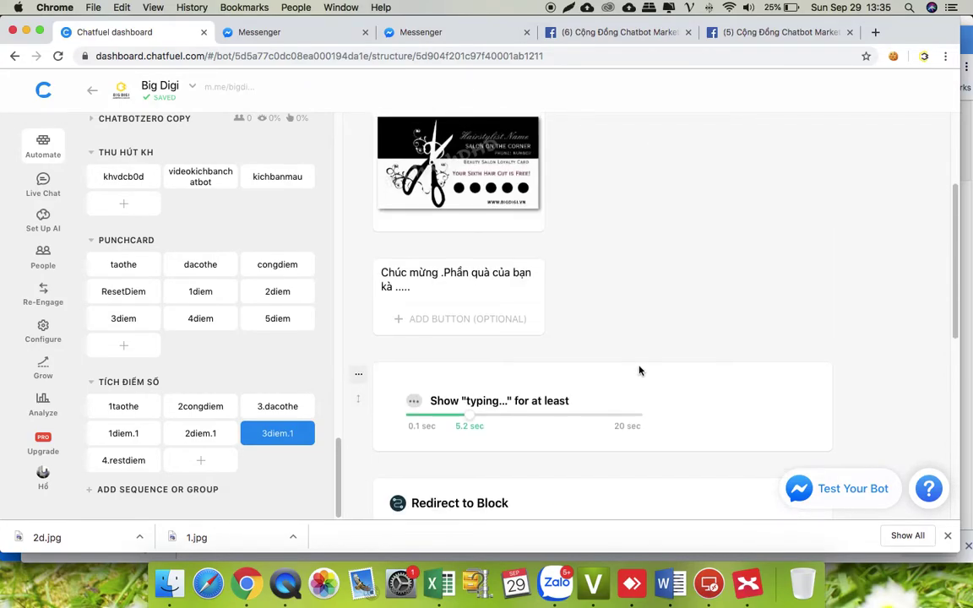
- Open the 1taothe block and move 4.restdiem directly after 3.dacothe in the TÍCH ĐIỂM SỐ group
{"action": "left_click", "coordinate": [123, 406]}
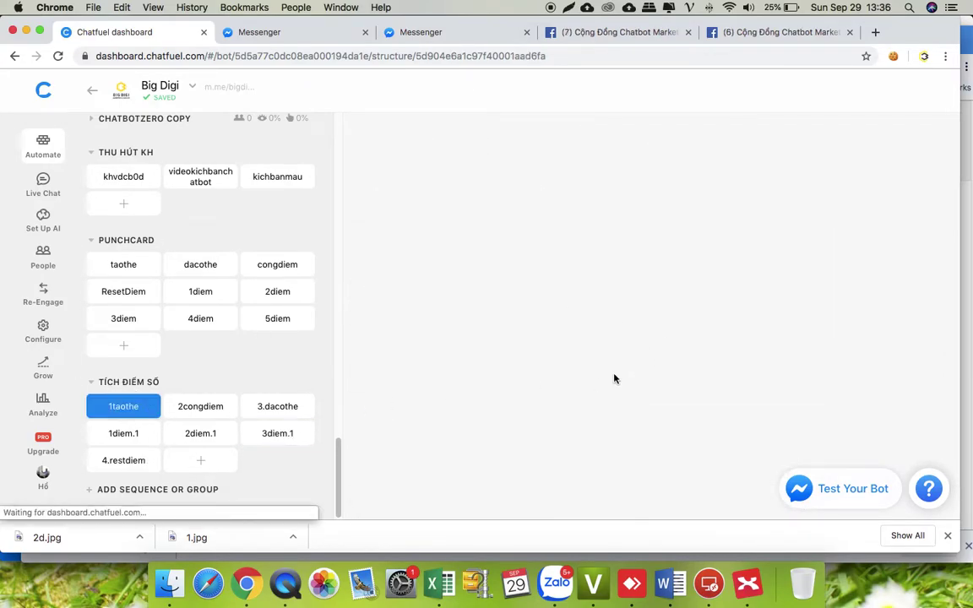
{"action": "left_click_drag", "start_coordinate": [124, 460], "coordinate": [127, 431]}
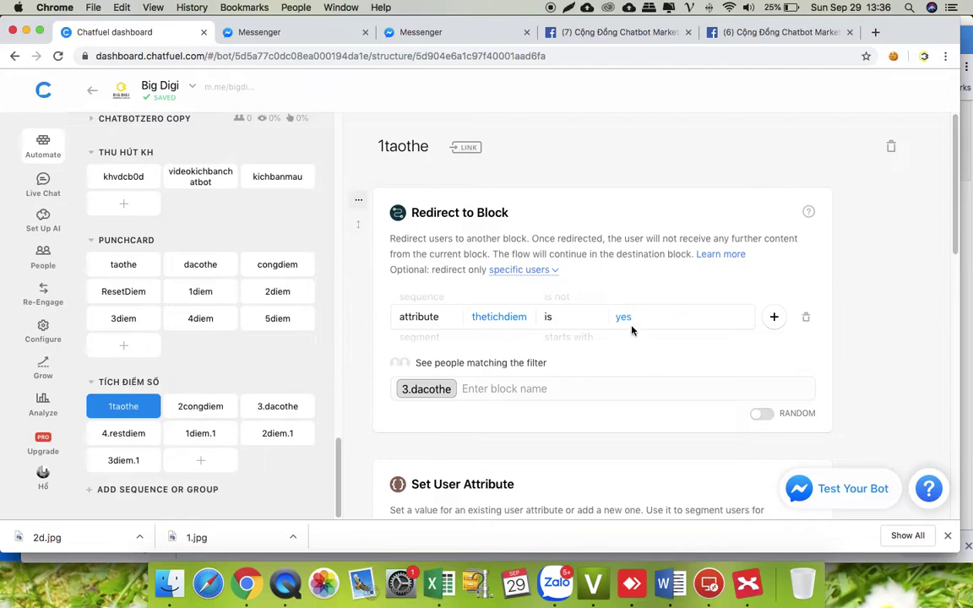
- Review the attribute settings and redirects in the 1taothe, 2congdiem, 3.dacothe and 4.restdiem blocks
{"action": "scroll", "coordinate": [632, 329], "scroll_direction": "down", "scroll_amount": 5}
{"action": "scroll", "coordinate": [632, 330], "scroll_direction": "down", "scroll_amount": 7}
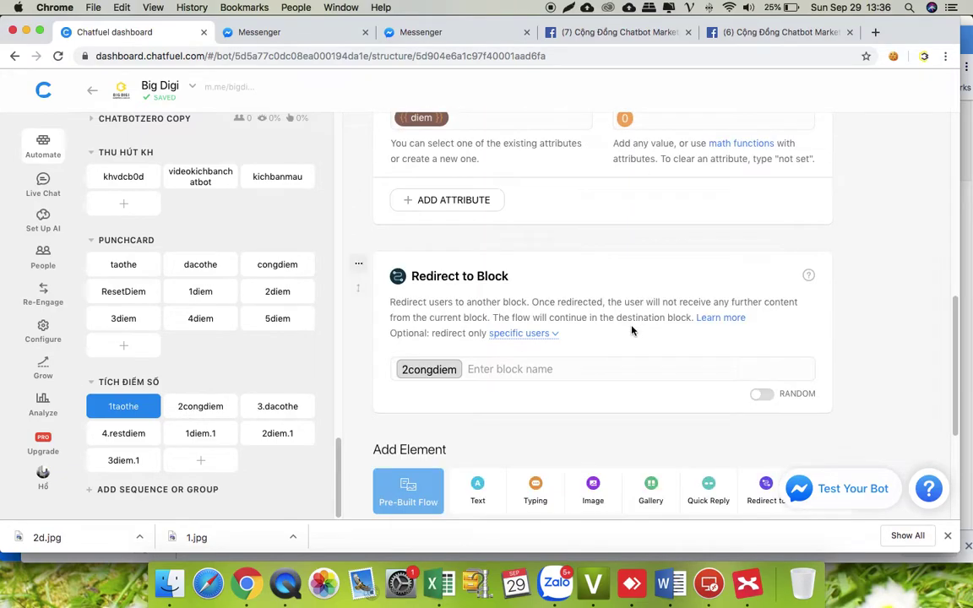
{"action": "left_click", "coordinate": [196, 407]}
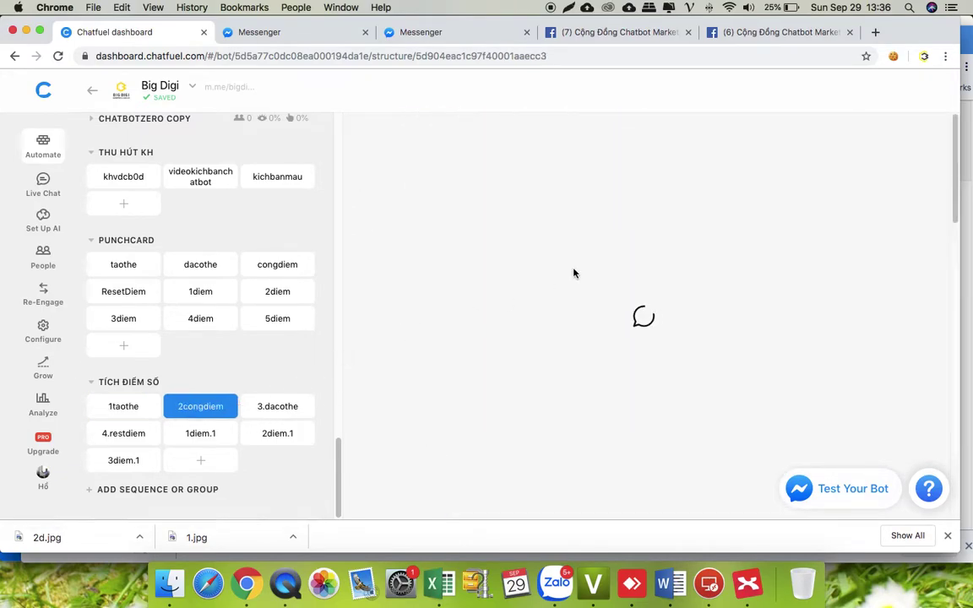
{"action": "scroll", "coordinate": [656, 250], "scroll_direction": "down", "scroll_amount": 6}
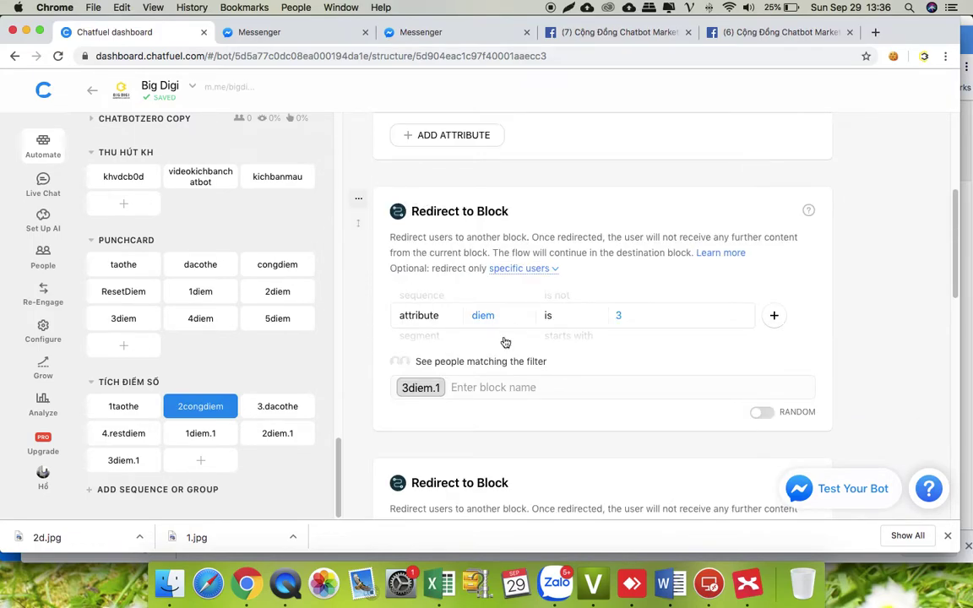
{"action": "scroll", "coordinate": [478, 393], "scroll_direction": "down", "scroll_amount": 12}
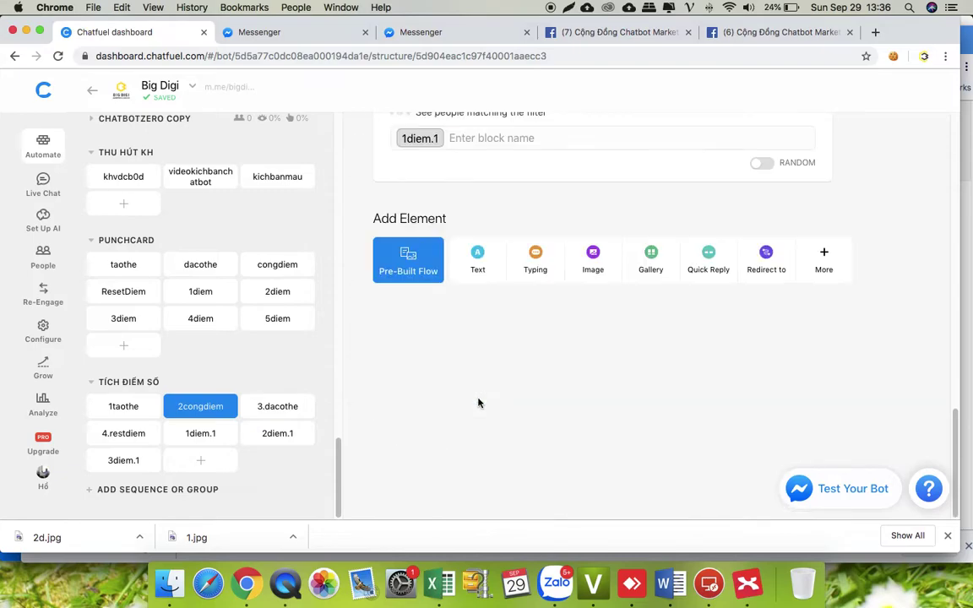
{"action": "left_click", "coordinate": [269, 398]}
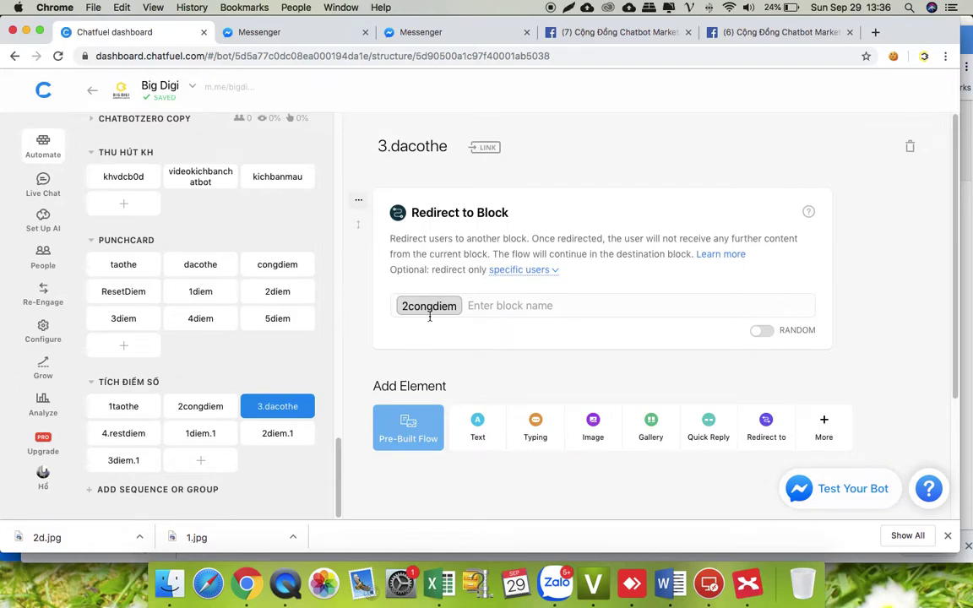
{"action": "left_click", "coordinate": [105, 438]}
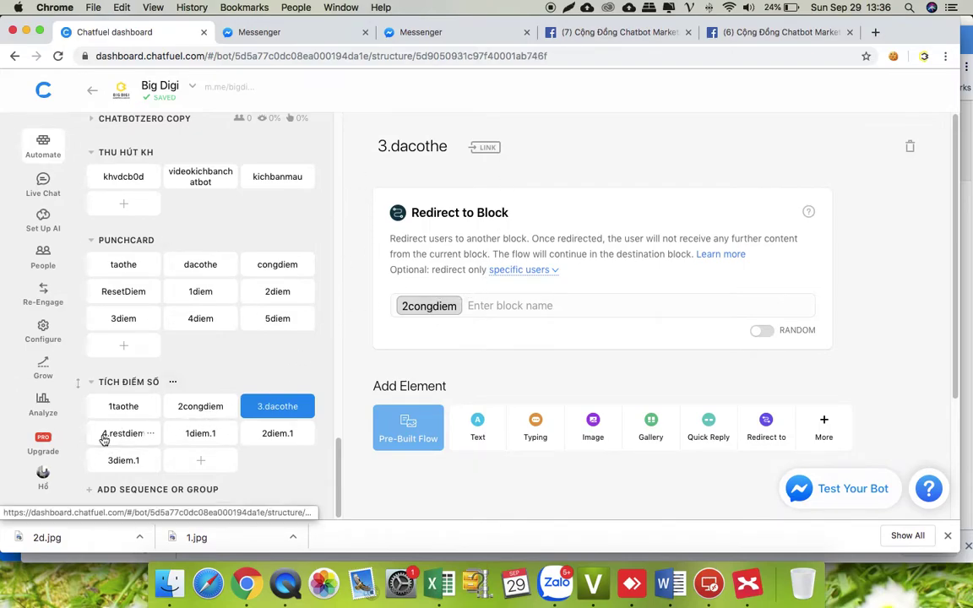
{"action": "scroll", "coordinate": [600, 237], "scroll_direction": "down", "scroll_amount": 3}
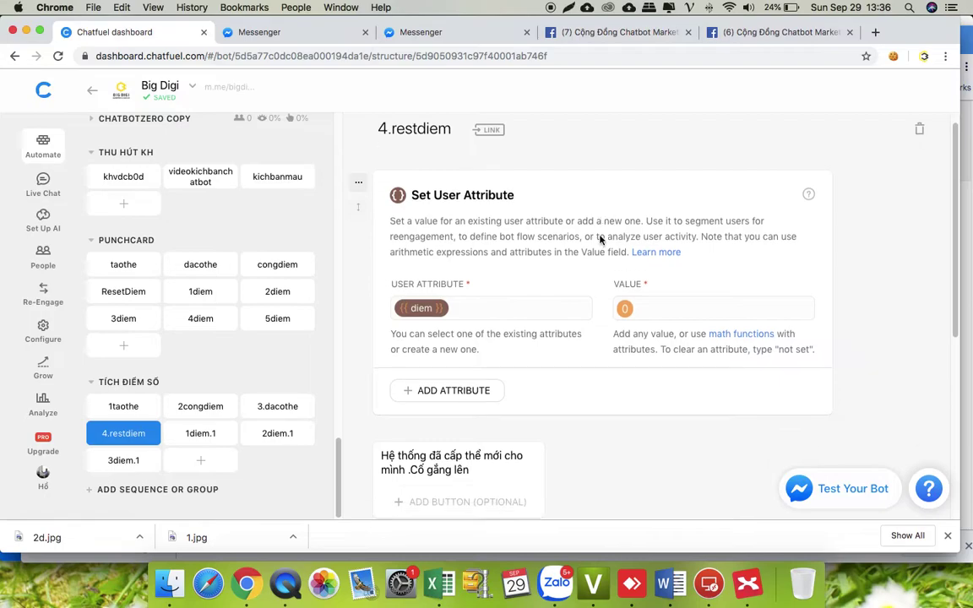
- Review the messages and card images of 1diem.1, 2diem.1 and 3diem.1, including the typing delay and reset redirect
{"action": "left_click", "coordinate": [203, 433]}
{"action": "scroll", "coordinate": [607, 311], "scroll_direction": "down", "scroll_amount": 5}
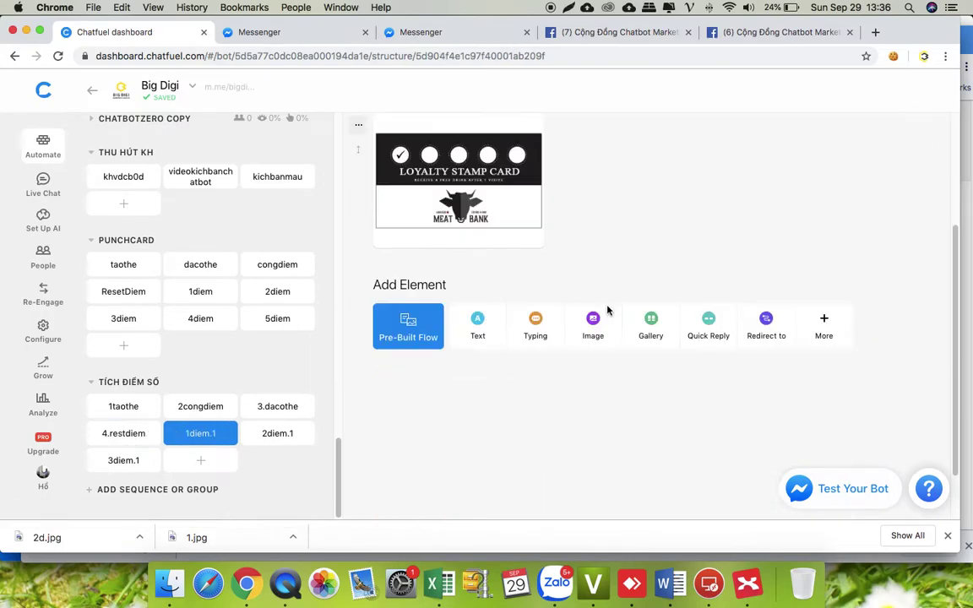
{"action": "left_click", "coordinate": [257, 432]}
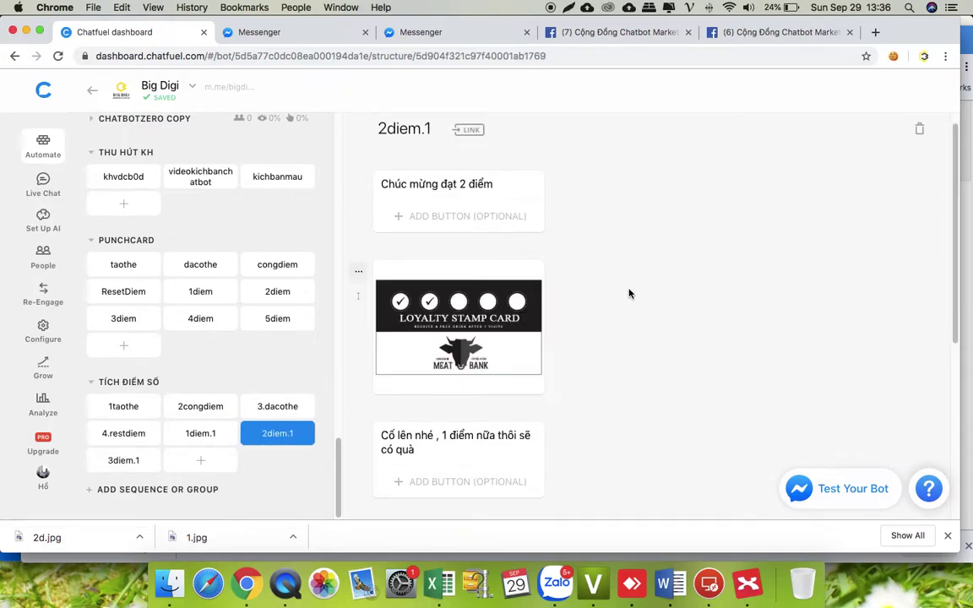
{"action": "left_click", "coordinate": [123, 461]}
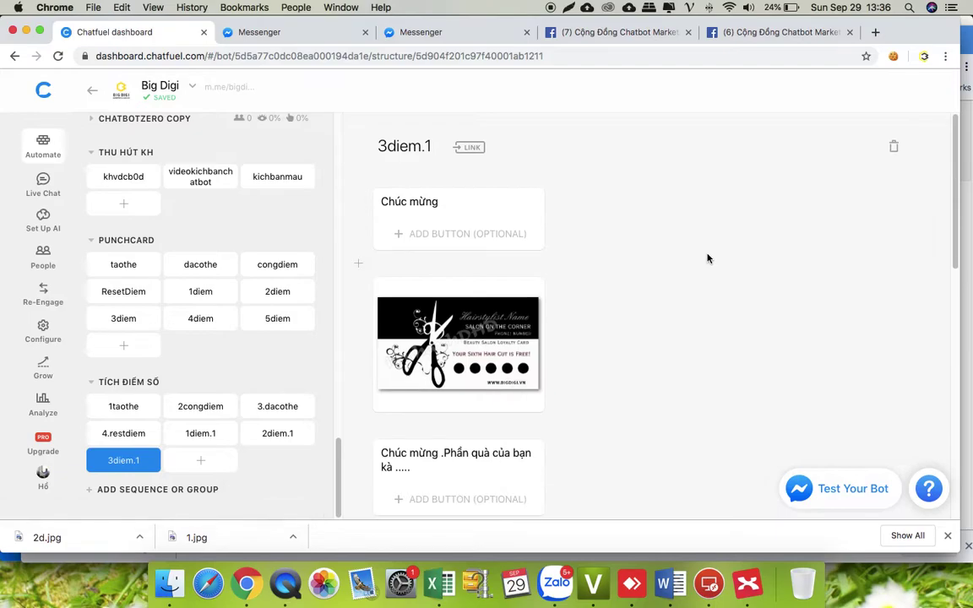
{"action": "scroll", "coordinate": [708, 258], "scroll_direction": "down", "scroll_amount": 5}
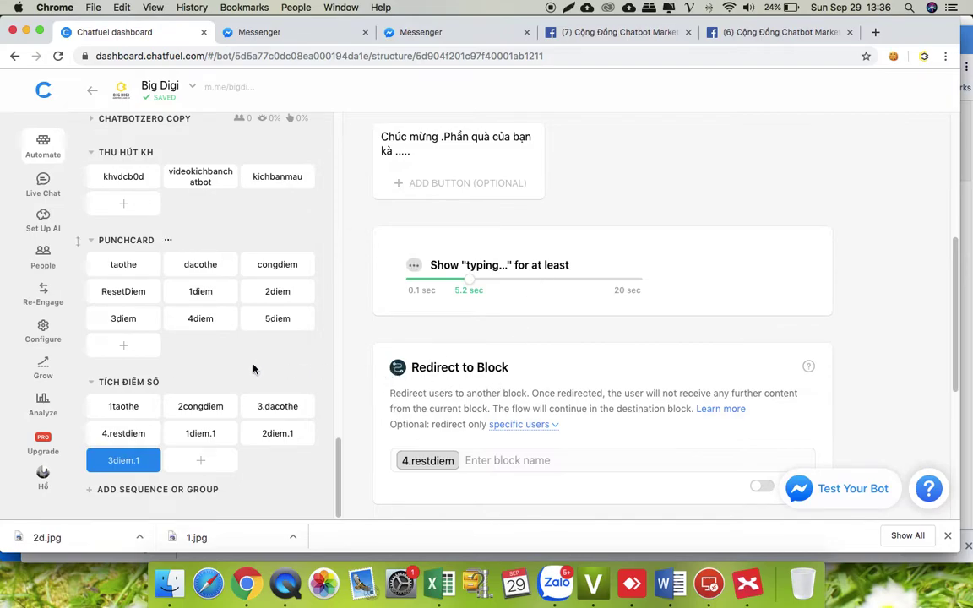
{"action": "scroll", "coordinate": [463, 371], "scroll_direction": "up", "scroll_amount": 5}
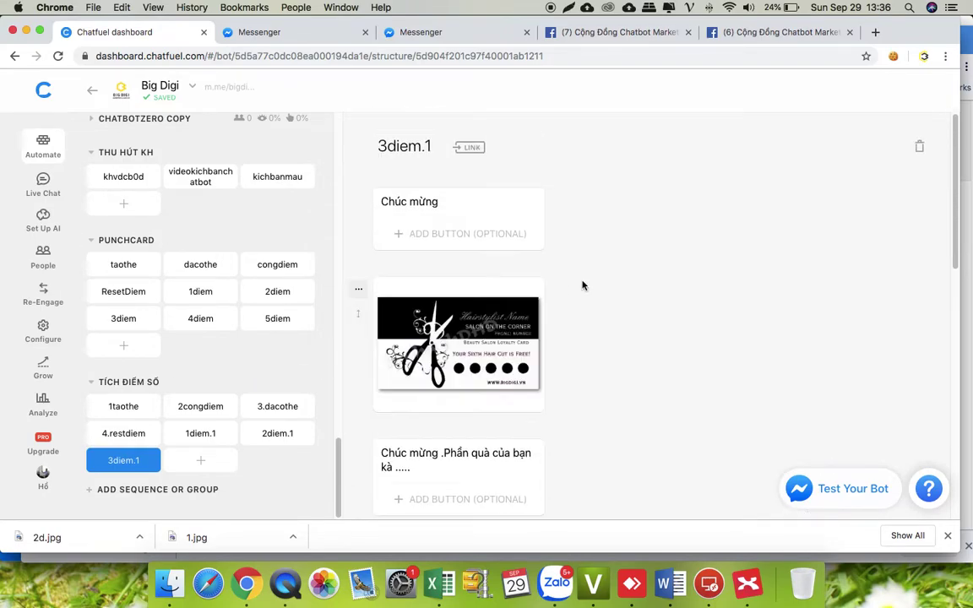
- Re-examine the 1taothe block's conditional redirect to 3.dacothe and its thetichdiem and diem attribute settings
{"action": "left_click", "coordinate": [105, 406]}
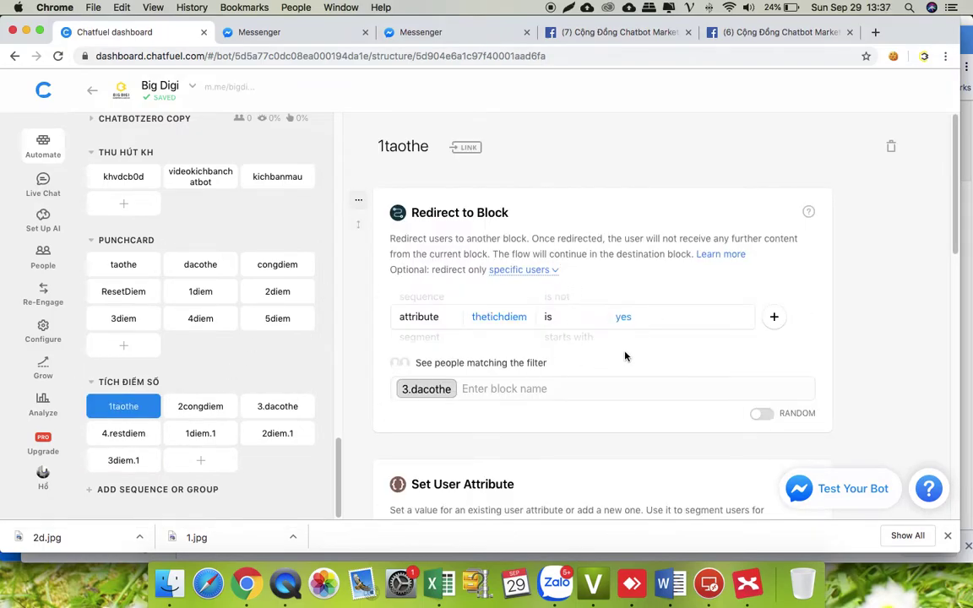
{"action": "scroll", "coordinate": [625, 356], "scroll_direction": "down", "scroll_amount": 2}
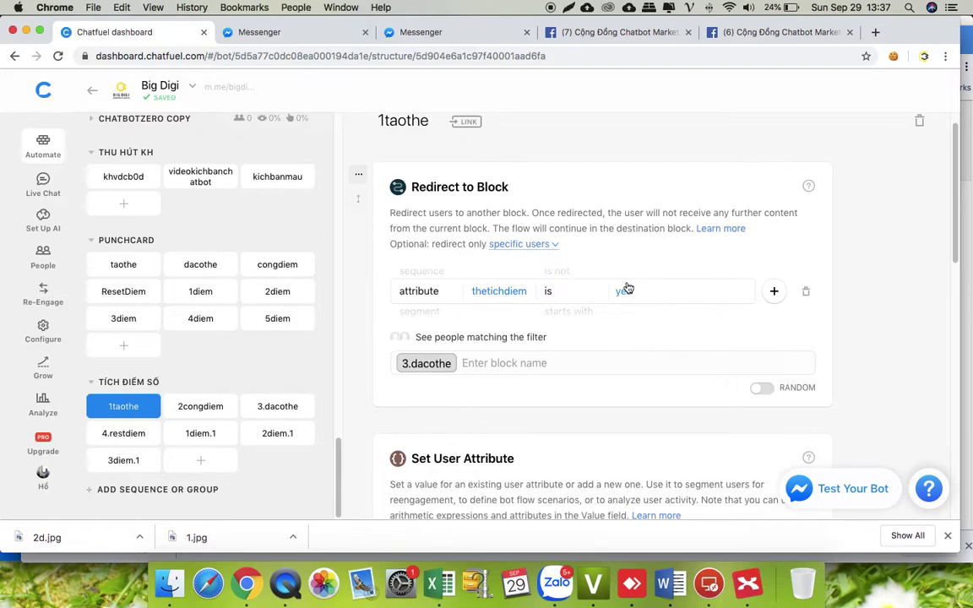
{"action": "scroll", "coordinate": [614, 319], "scroll_direction": "down", "scroll_amount": 3}
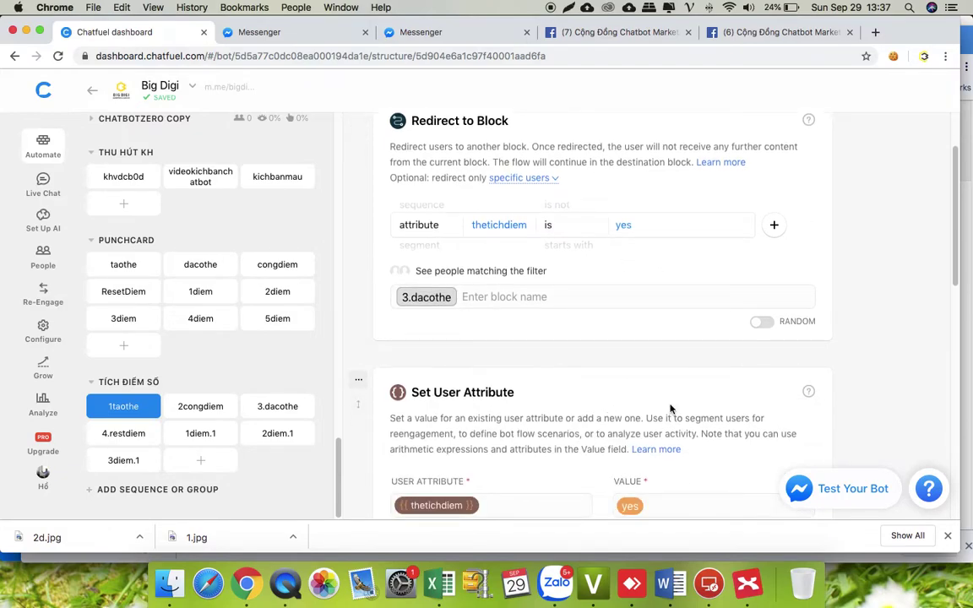
{"action": "scroll", "coordinate": [532, 407], "scroll_direction": "down", "scroll_amount": 2}
{"action": "scroll", "coordinate": [536, 403], "scroll_direction": "down", "scroll_amount": 1}
{"action": "scroll", "coordinate": [535, 403], "scroll_direction": "down", "scroll_amount": 3}
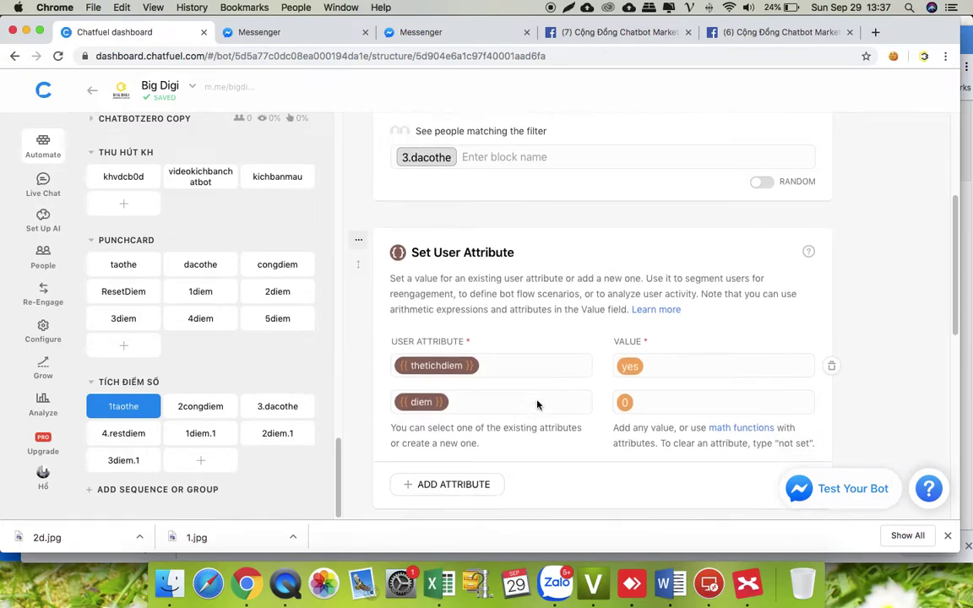
- Recheck the redirect and attribute settings of the 1taothe, 2congdiem and 3.dacothe blocks, ending on 1taothe
{"action": "scroll", "coordinate": [537, 405], "scroll_direction": "up", "scroll_amount": 3}
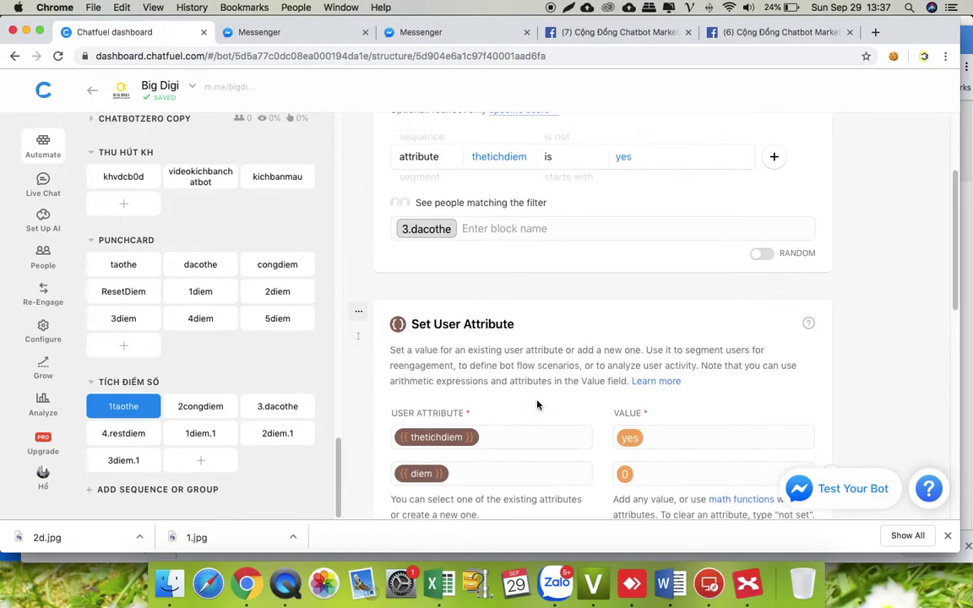
{"action": "scroll", "coordinate": [537, 406], "scroll_direction": "up", "scroll_amount": 7}
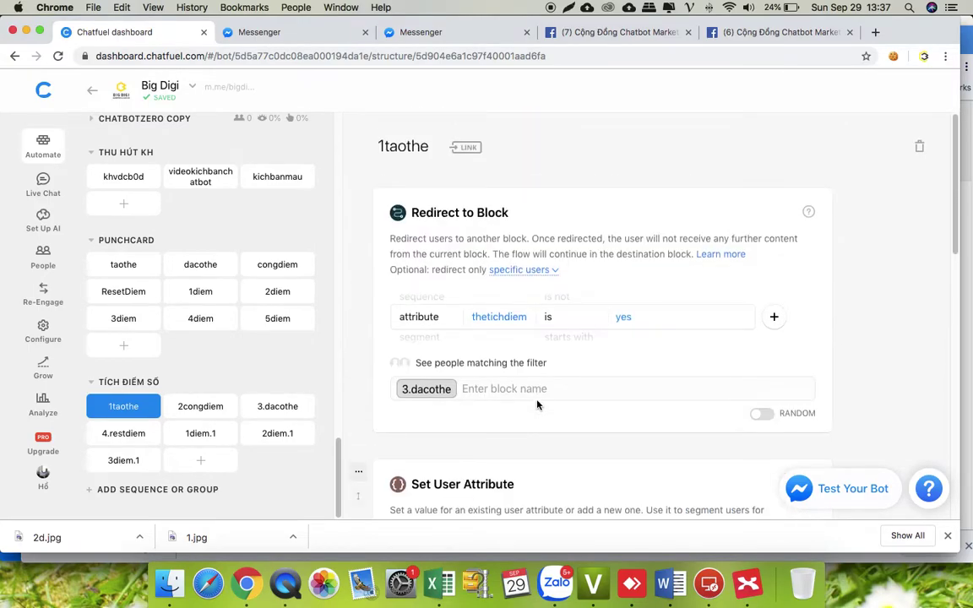
{"action": "left_click", "coordinate": [200, 406]}
{"action": "scroll", "coordinate": [623, 346], "scroll_direction": "down", "scroll_amount": 2}
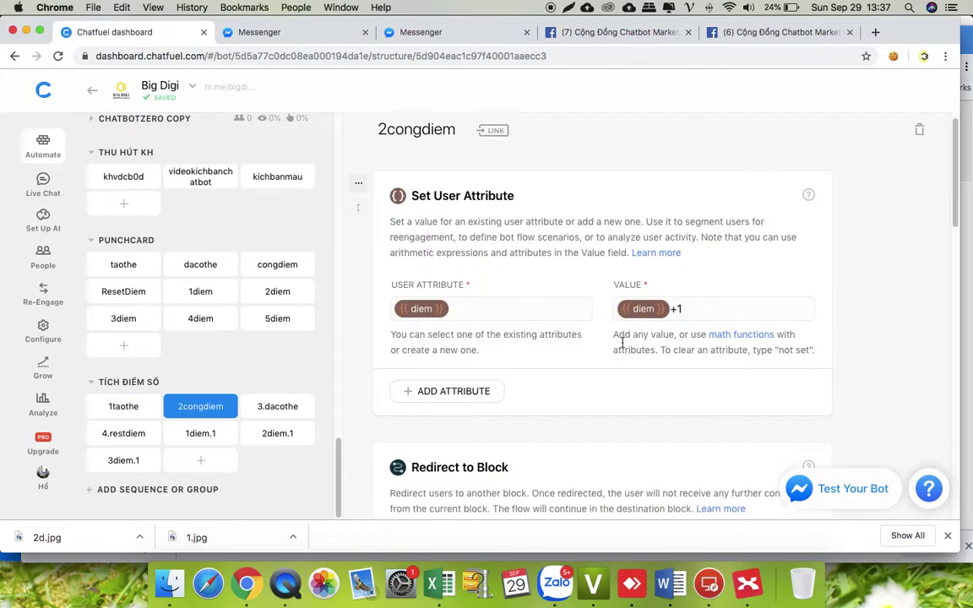
{"action": "scroll", "coordinate": [623, 342], "scroll_direction": "down", "scroll_amount": 1}
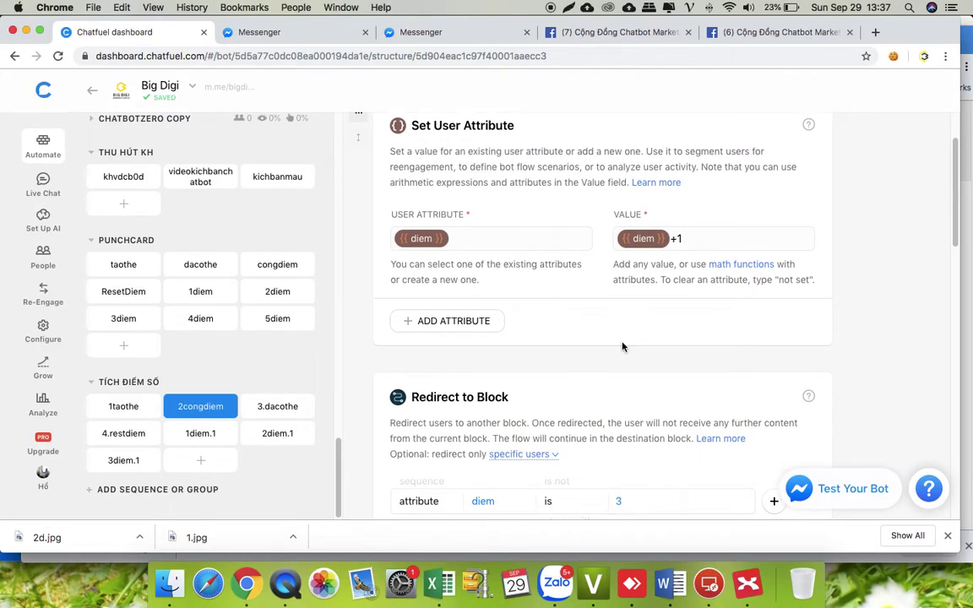
{"action": "left_click", "coordinate": [120, 404]}
{"action": "left_click", "coordinate": [272, 409]}
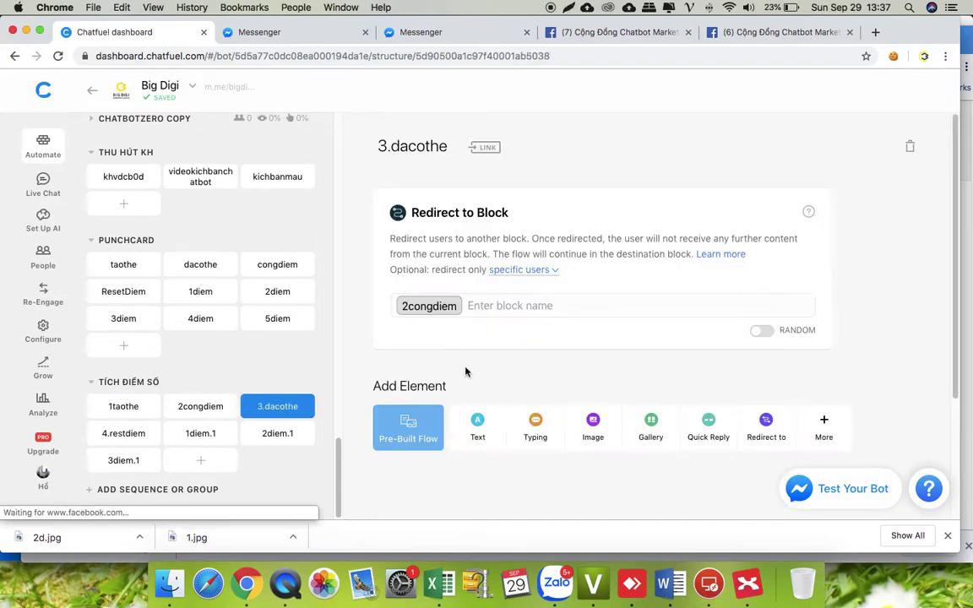
{"action": "left_click", "coordinate": [124, 408]}
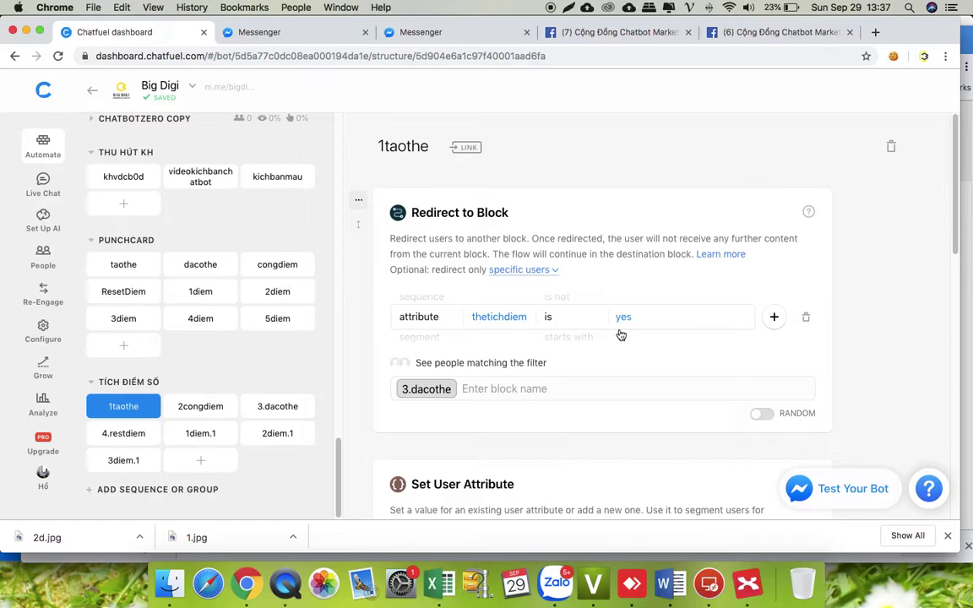
- Look through the Cộng Đồng Chatbot Marketing group for the post on the digital loyalty card's applications and benefits, closing the chat pop-up
{"action": "left_click", "coordinate": [608, 41]}
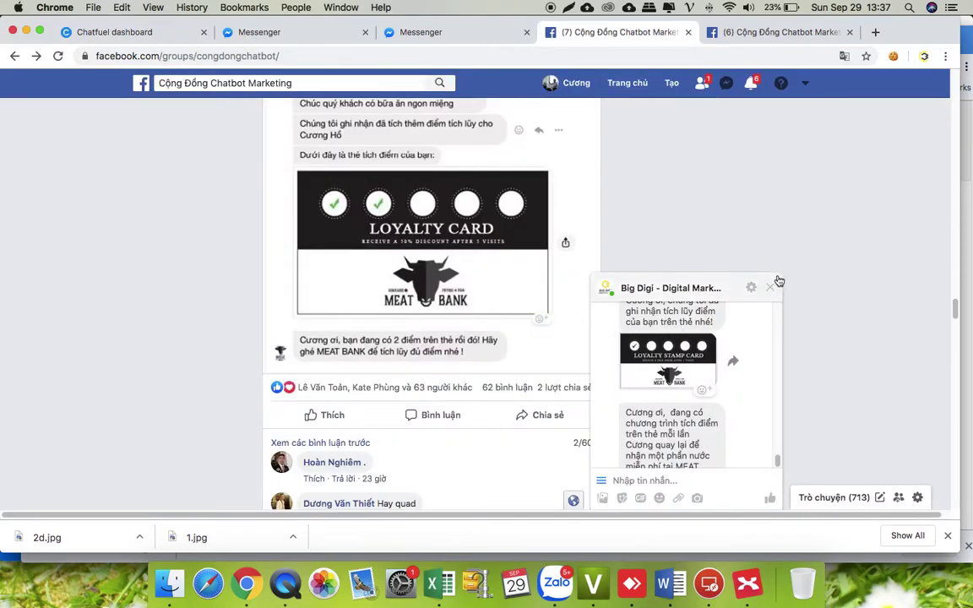
{"action": "left_click", "coordinate": [773, 290]}
{"action": "scroll", "coordinate": [404, 279], "scroll_direction": "down", "scroll_amount": 10}
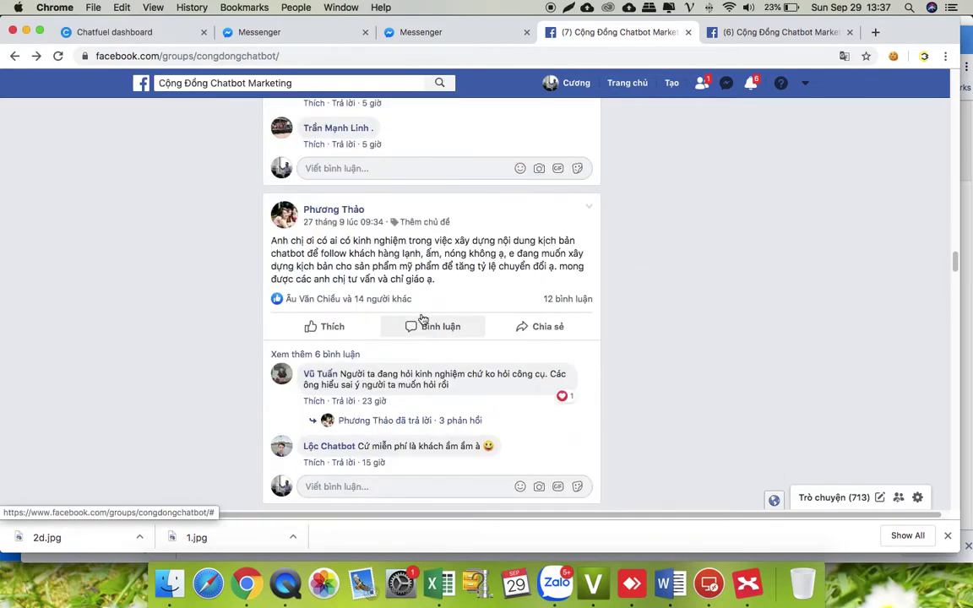
{"action": "scroll", "coordinate": [424, 317], "scroll_direction": "down", "scroll_amount": 5}
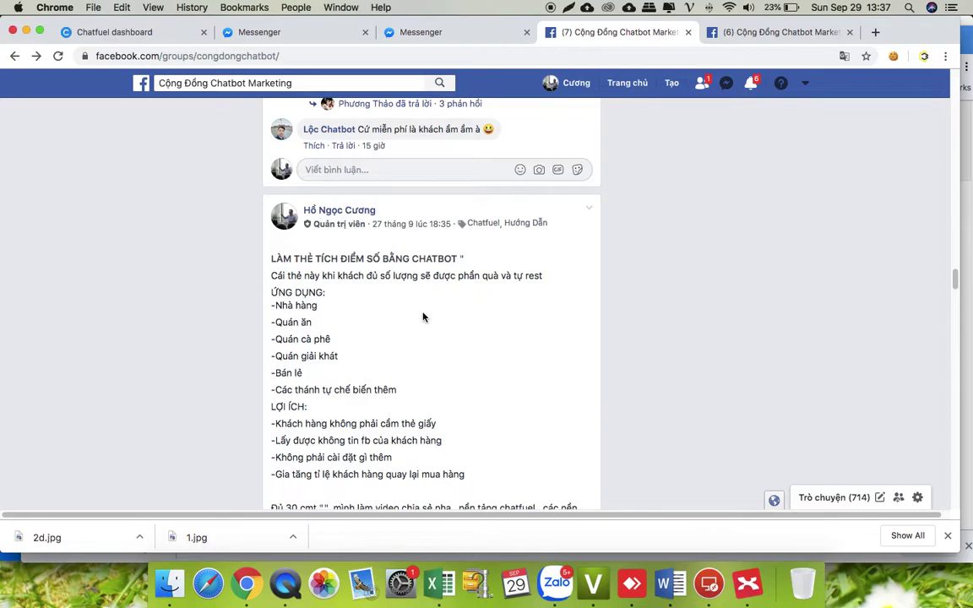
{"action": "scroll", "coordinate": [423, 317], "scroll_direction": "down", "scroll_amount": 1}
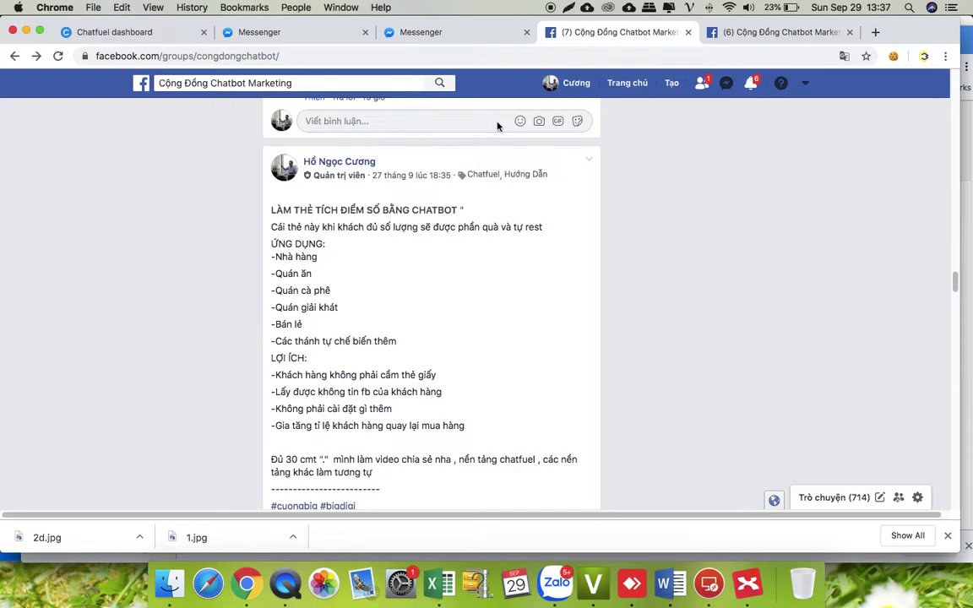
- Switch to XMind and examine the CÀI ĐẶT branch of the the-tich-diem-so map, including the IN MÃ QR CODE topic
{"action": "left_click", "coordinate": [748, 583]}
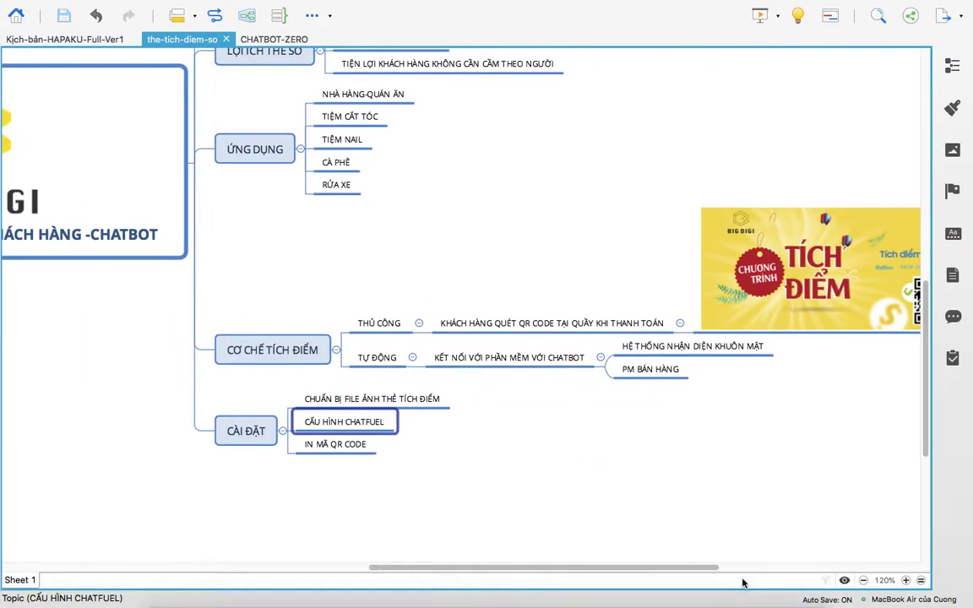
{"action": "left_click_drag", "start_coordinate": [641, 565], "coordinate": [699, 566]}
{"action": "left_click", "coordinate": [365, 457]}
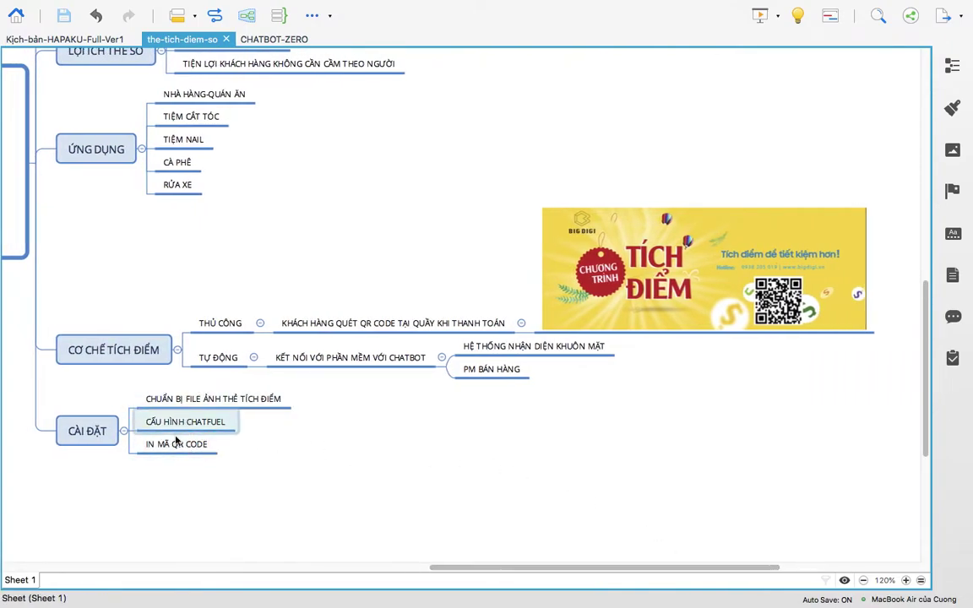
{"action": "left_click", "coordinate": [186, 444]}
{"action": "left_click", "coordinate": [322, 457]}
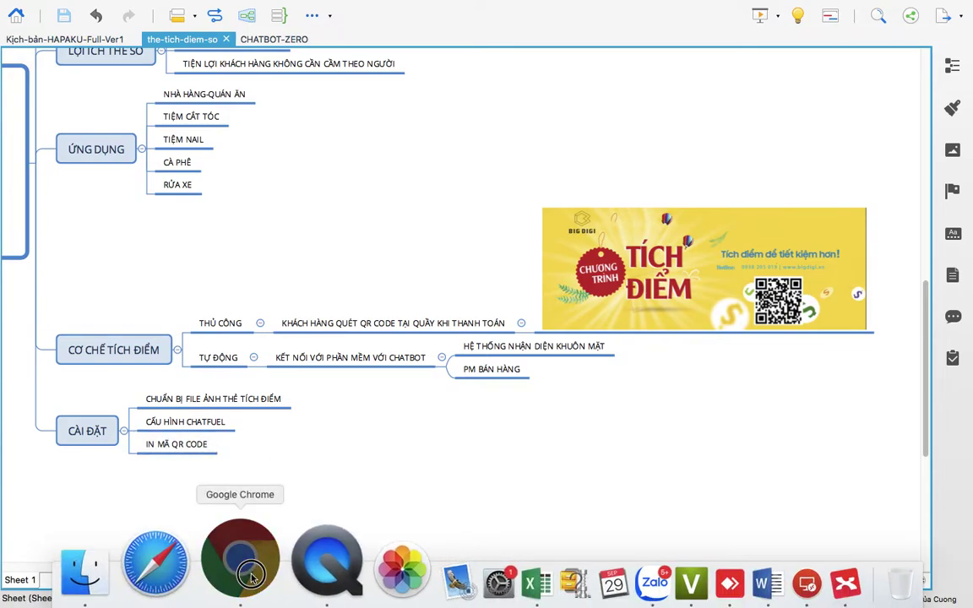
- Switch to Chrome, open qrcode-monkey.com in a new tab and copy the site's full address
{"action": "left_click", "coordinate": [239, 568]}
{"action": "left_click", "coordinate": [875, 32]}
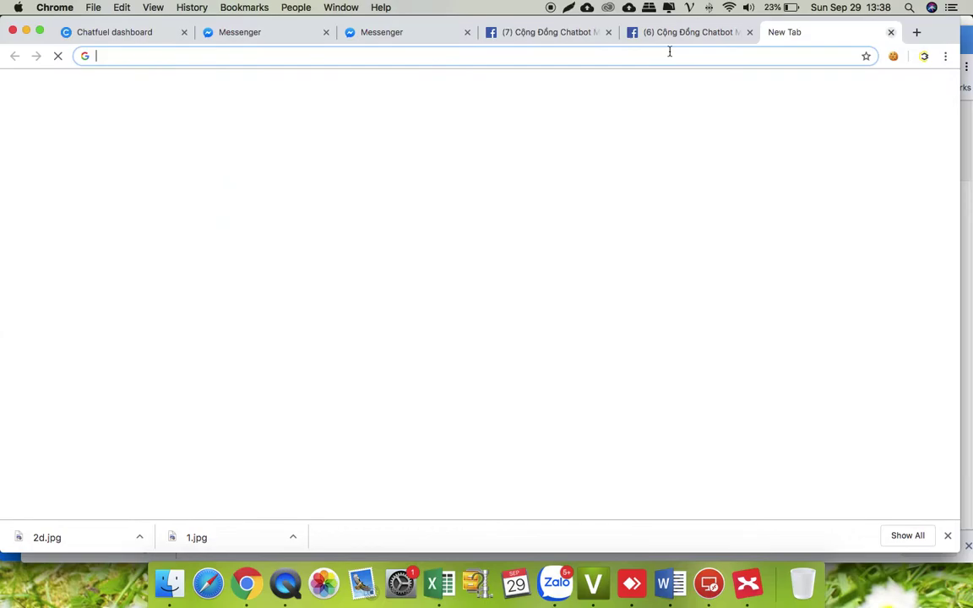
{"action": "type", "text": "qrcode-monkey.com"}
{"action": "left_click", "coordinate": [602, 76]}
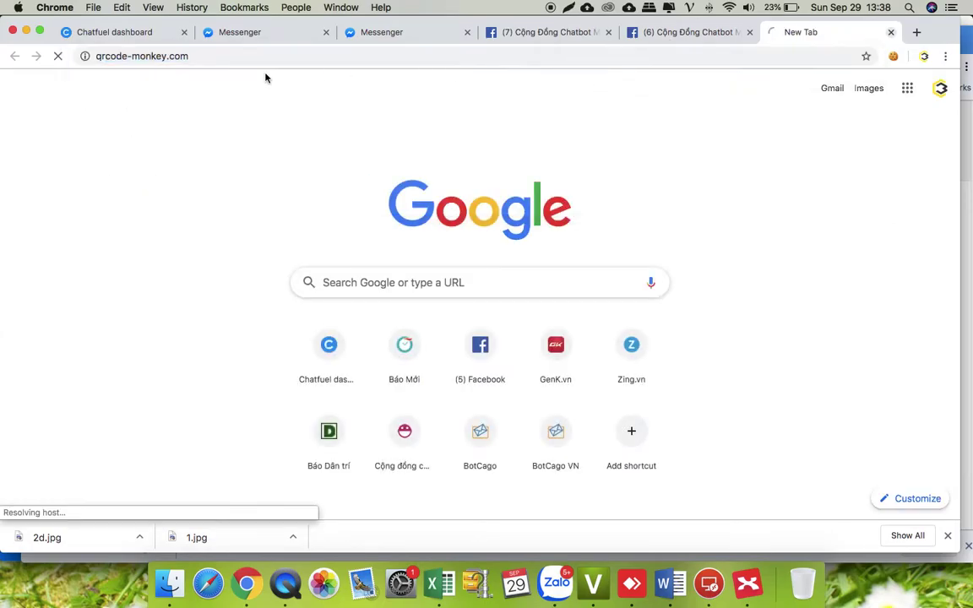
{"action": "right_click", "coordinate": [169, 56]}
{"action": "left_click", "coordinate": [491, 58]}
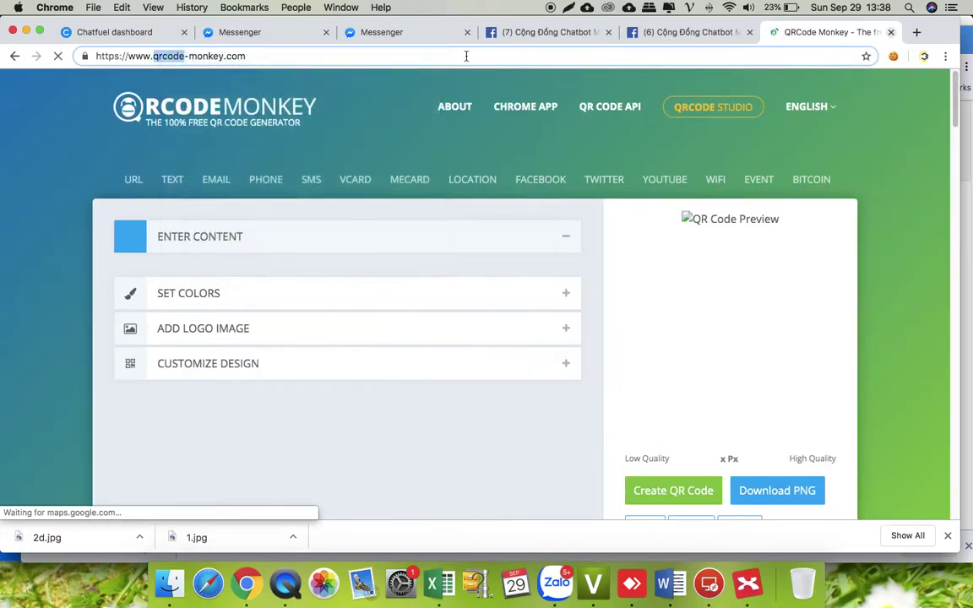
{"action": "left_click", "coordinate": [285, 55]}
{"action": "key", "text": "super+c"}
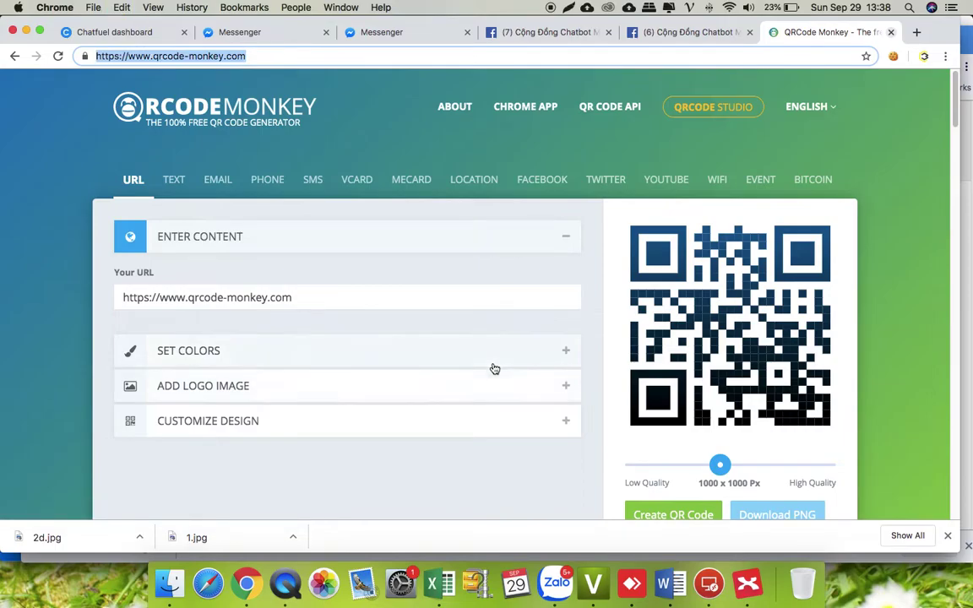
{"action": "key", "text": "ctrl+Up"}
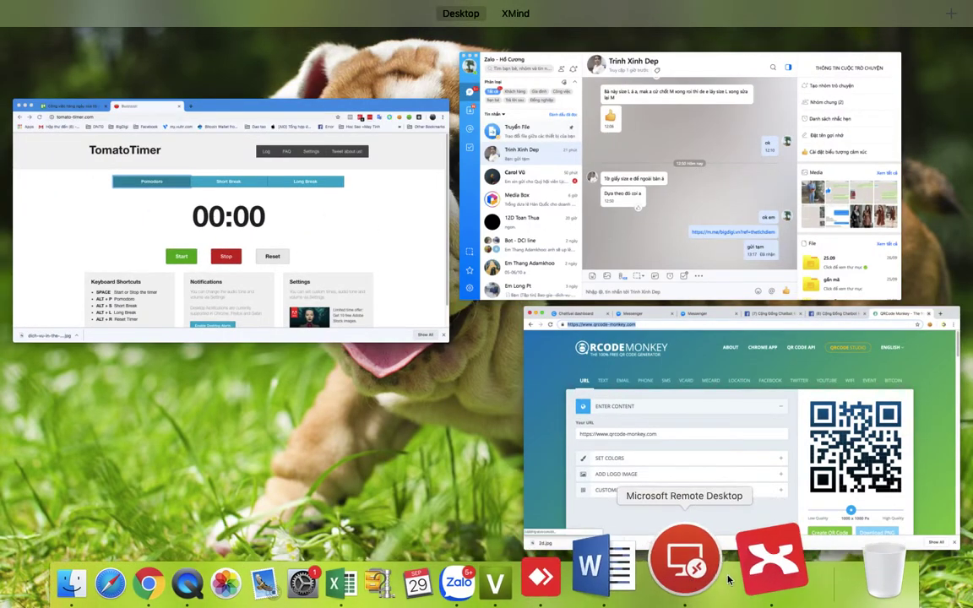
{"action": "key", "text": "ctrl+Up"}
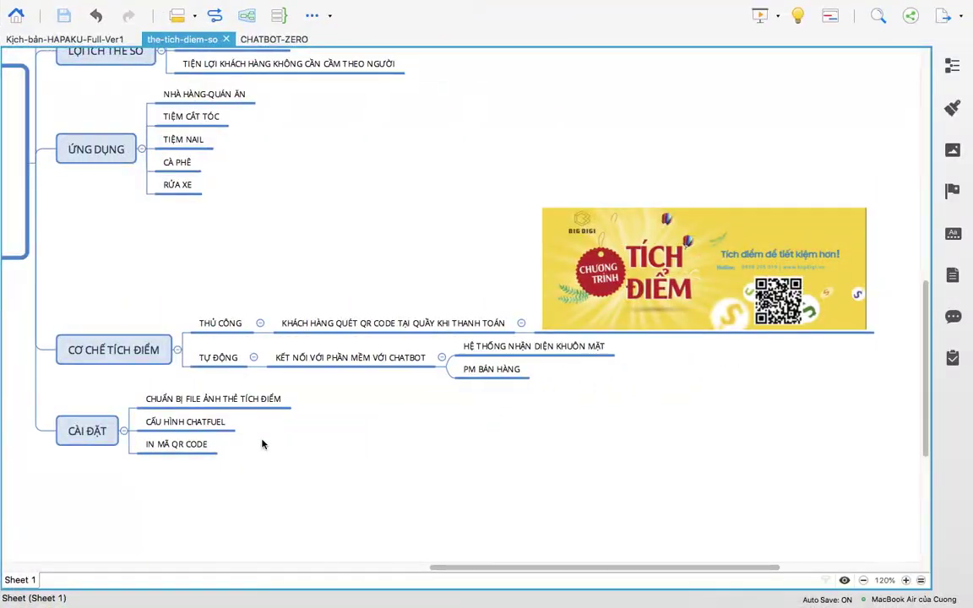
{"action": "left_click", "coordinate": [190, 445]}
{"action": "key", "text": "super+v"}
{"action": "left_click", "coordinate": [350, 543]}
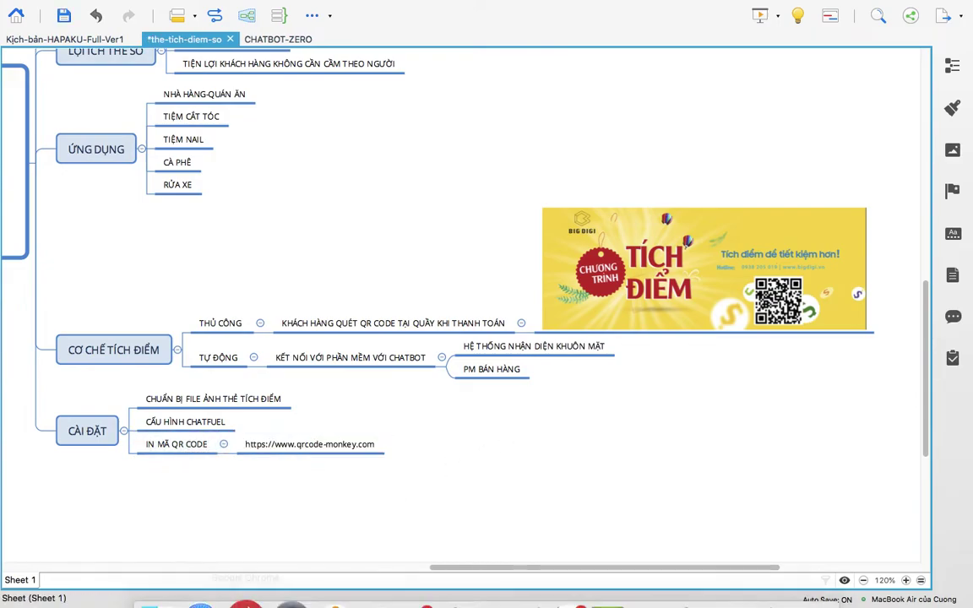
- Return to Chatfuel in Chrome and enable the block link for the 1taothe block
{"action": "left_click", "coordinate": [243, 560]}
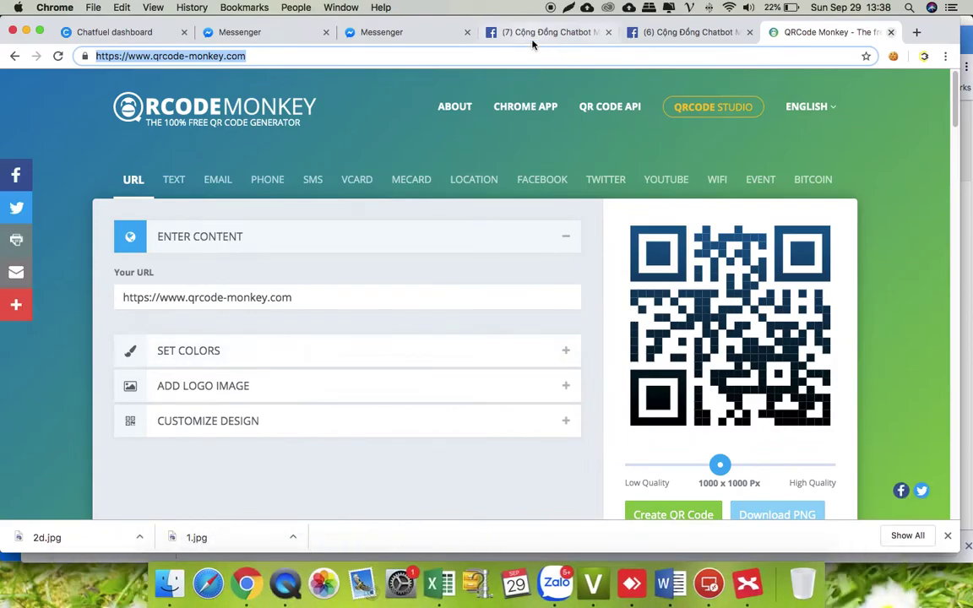
{"action": "left_click", "coordinate": [97, 33]}
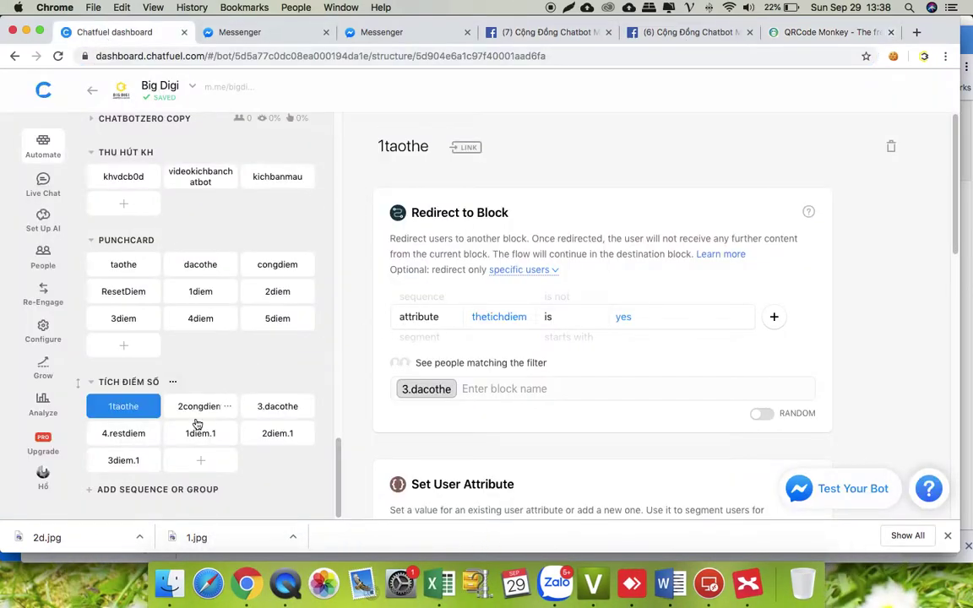
{"action": "left_click", "coordinate": [476, 148]}
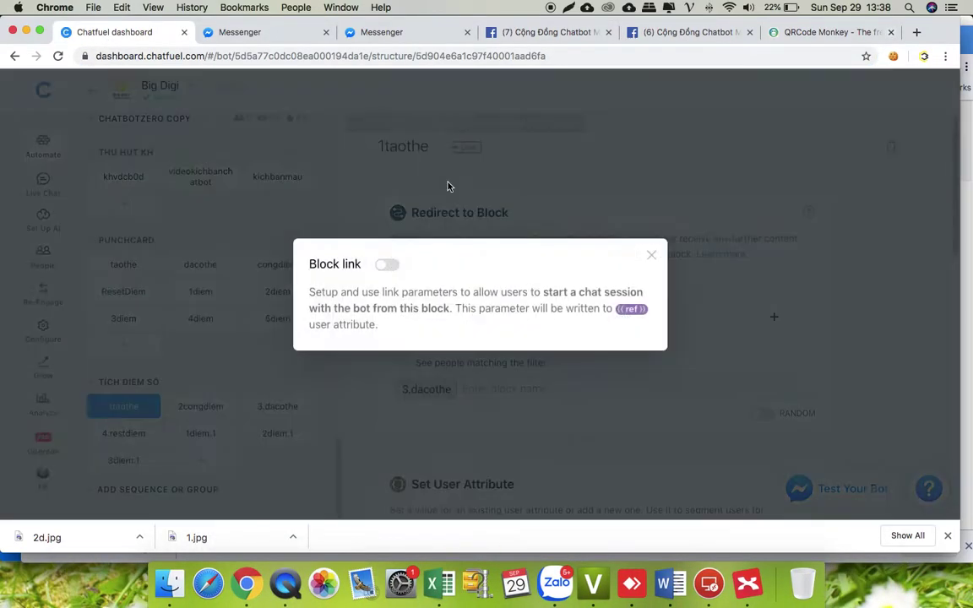
{"action": "left_click", "coordinate": [389, 267]}
{"action": "left_click", "coordinate": [623, 370]}
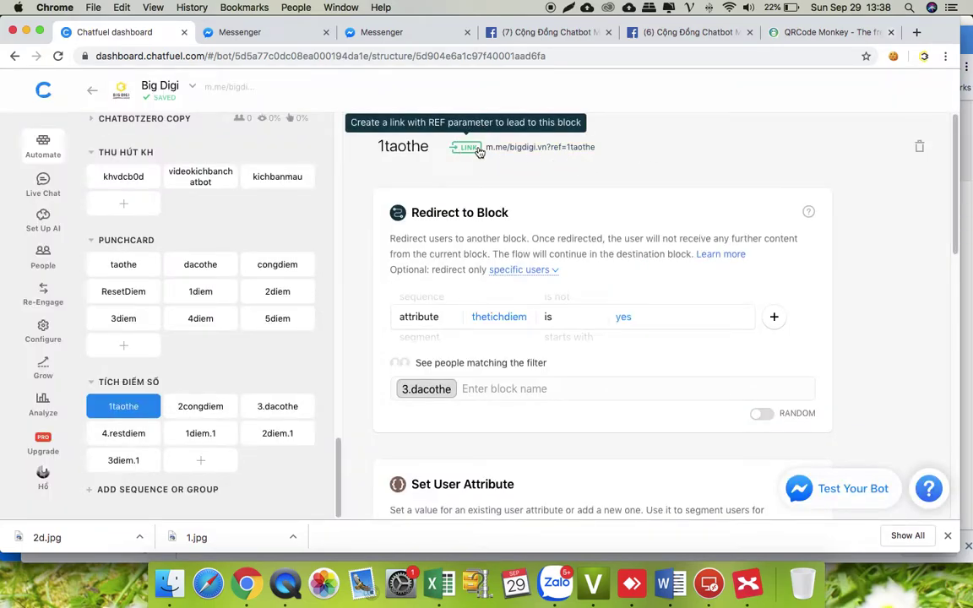
- Copy the 1taothe block's link, m.me/bigdigi.vn?ref=1taothe, from its block link settings
{"action": "left_click", "coordinate": [478, 149]}
{"action": "left_click", "coordinate": [347, 369]}
{"action": "left_click", "coordinate": [651, 215]}
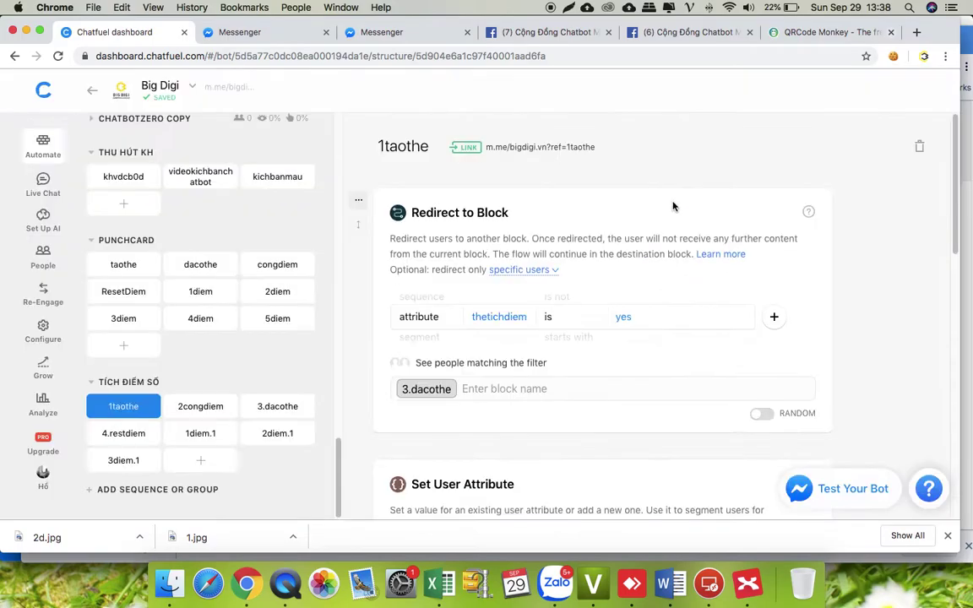
{"action": "left_click", "coordinate": [468, 147]}
{"action": "left_click", "coordinate": [353, 369]}
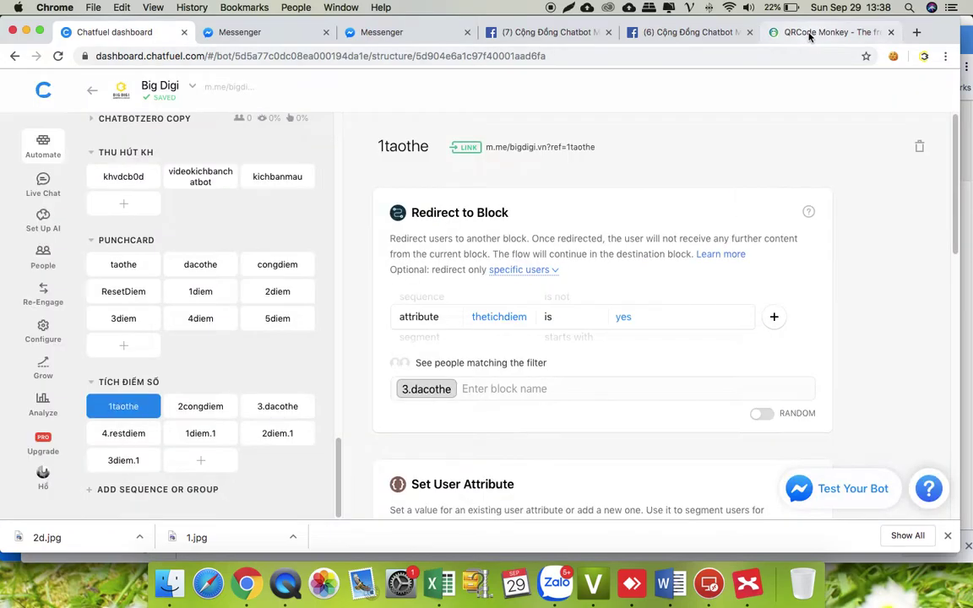
{"action": "left_click", "coordinate": [829, 32]}
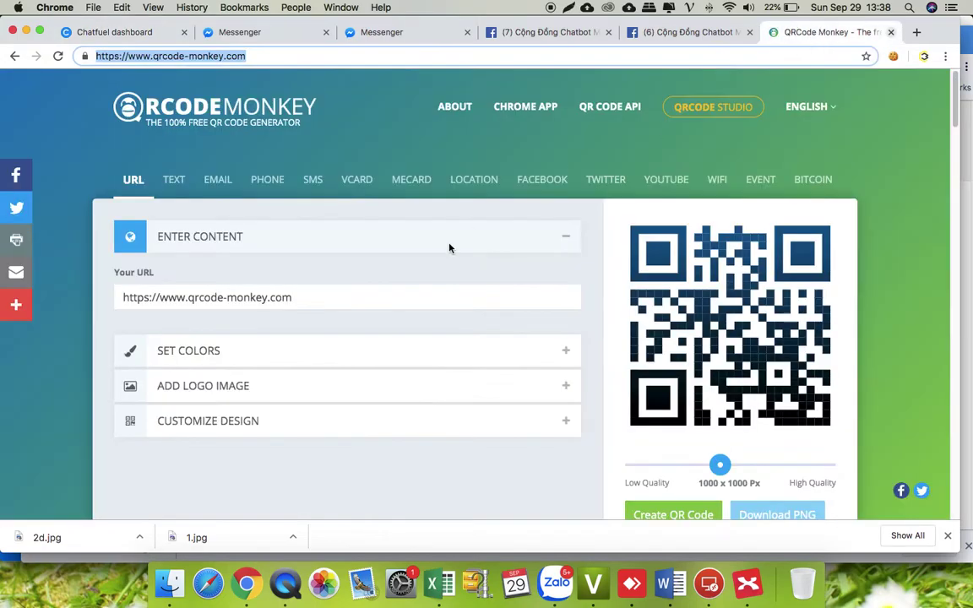
{"action": "left_click_drag", "start_coordinate": [303, 307], "coordinate": [119, 289]}
{"action": "key", "text": "super+v"}
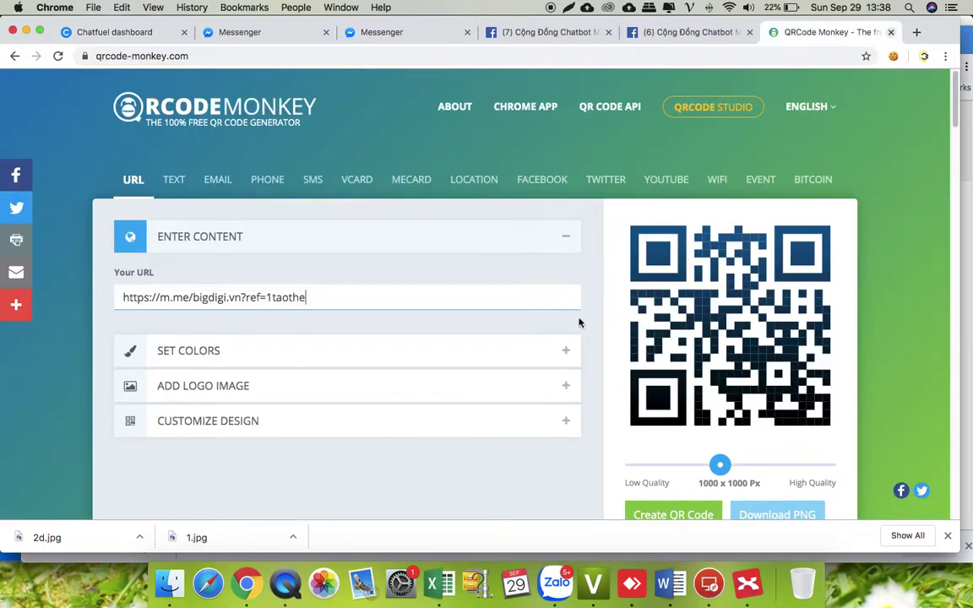
{"action": "left_click", "coordinate": [671, 512]}
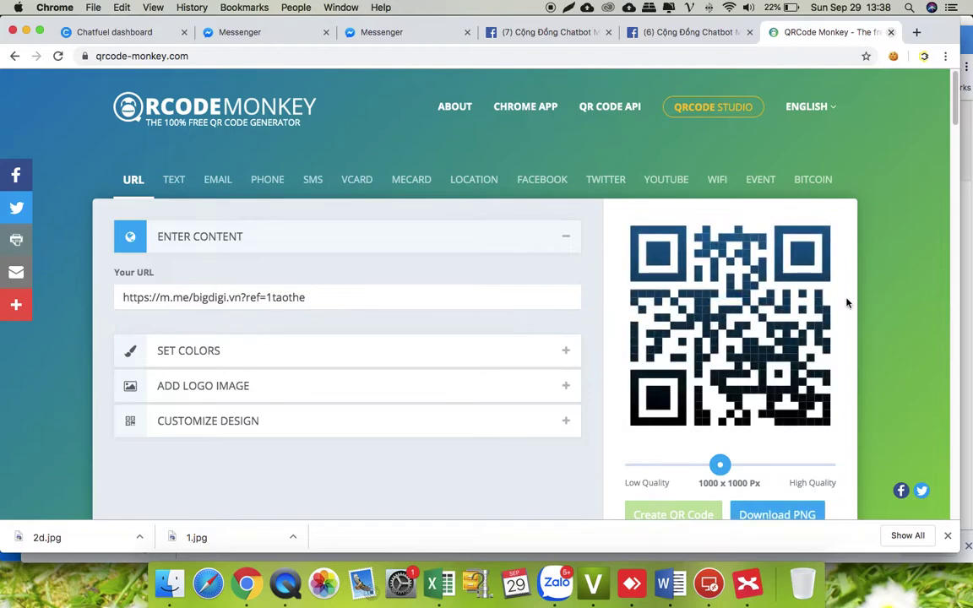